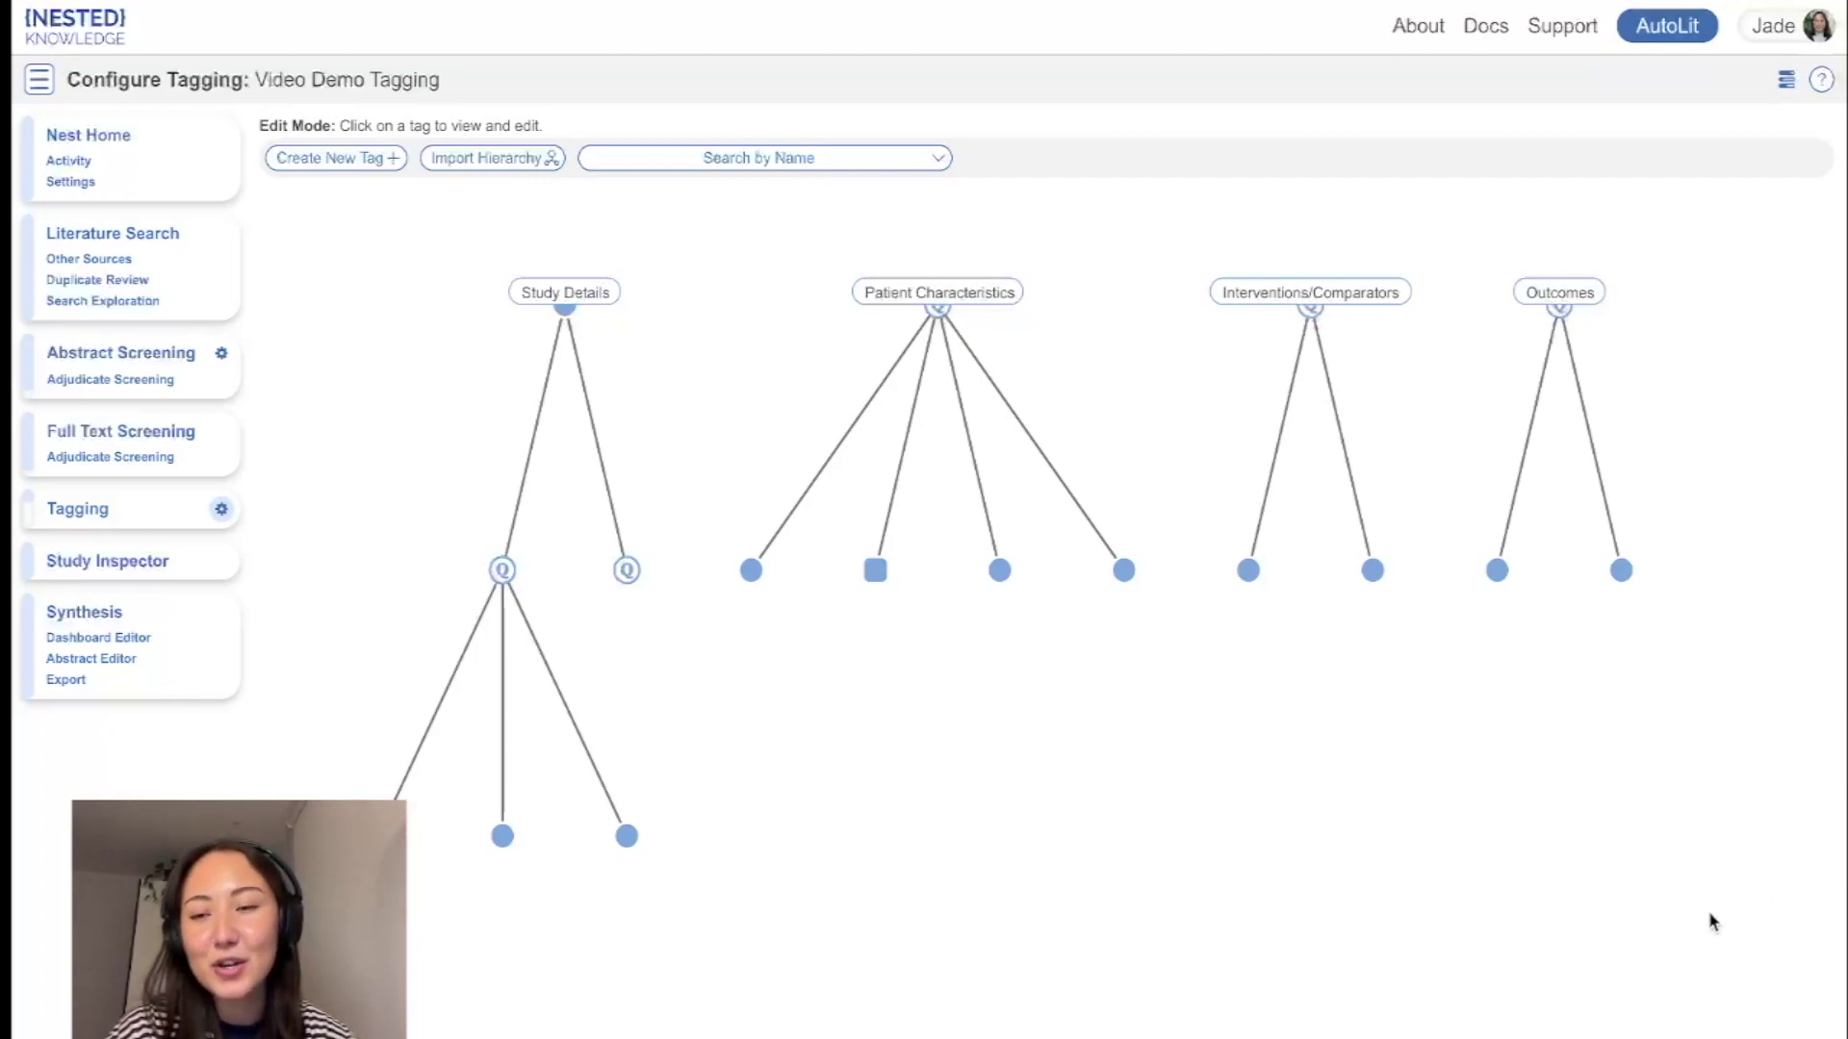
- Start tagging study 1 (Wu, 2014 LUX-Lung 6) and review its question sections, staying on Study Details
click(122, 520)
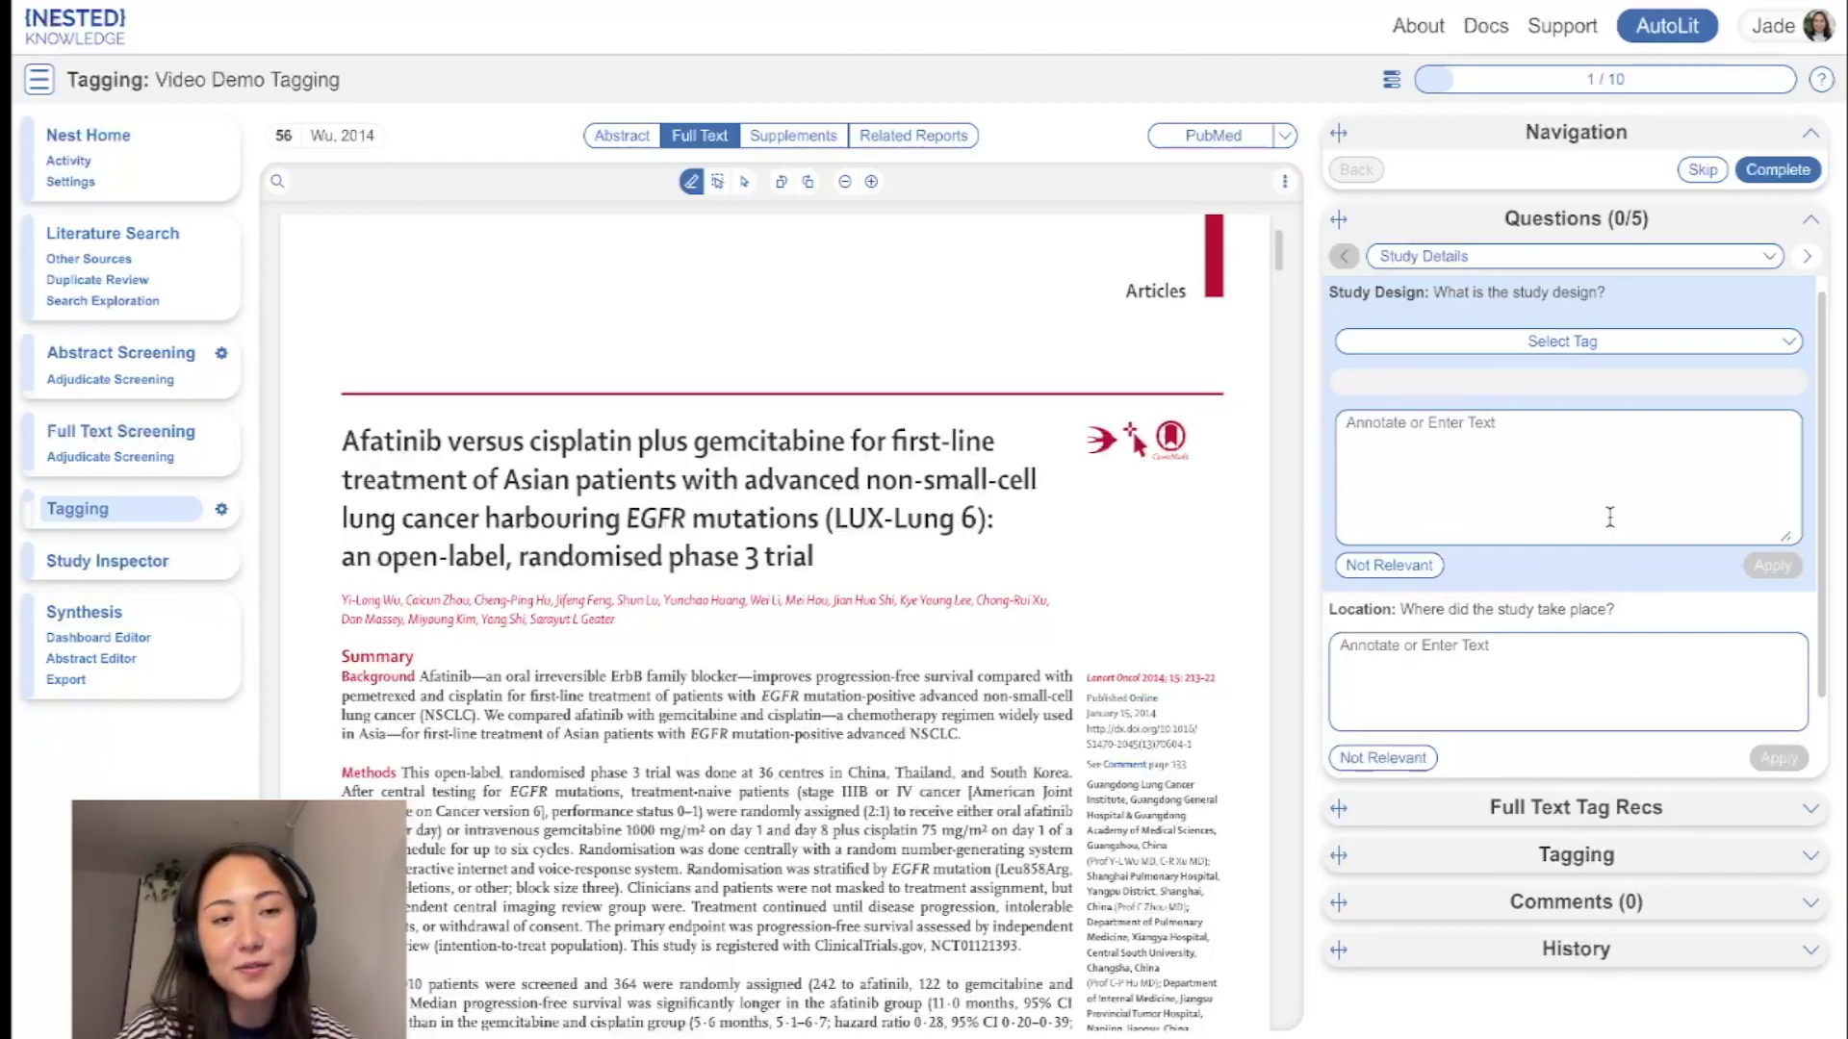
click(1701, 262)
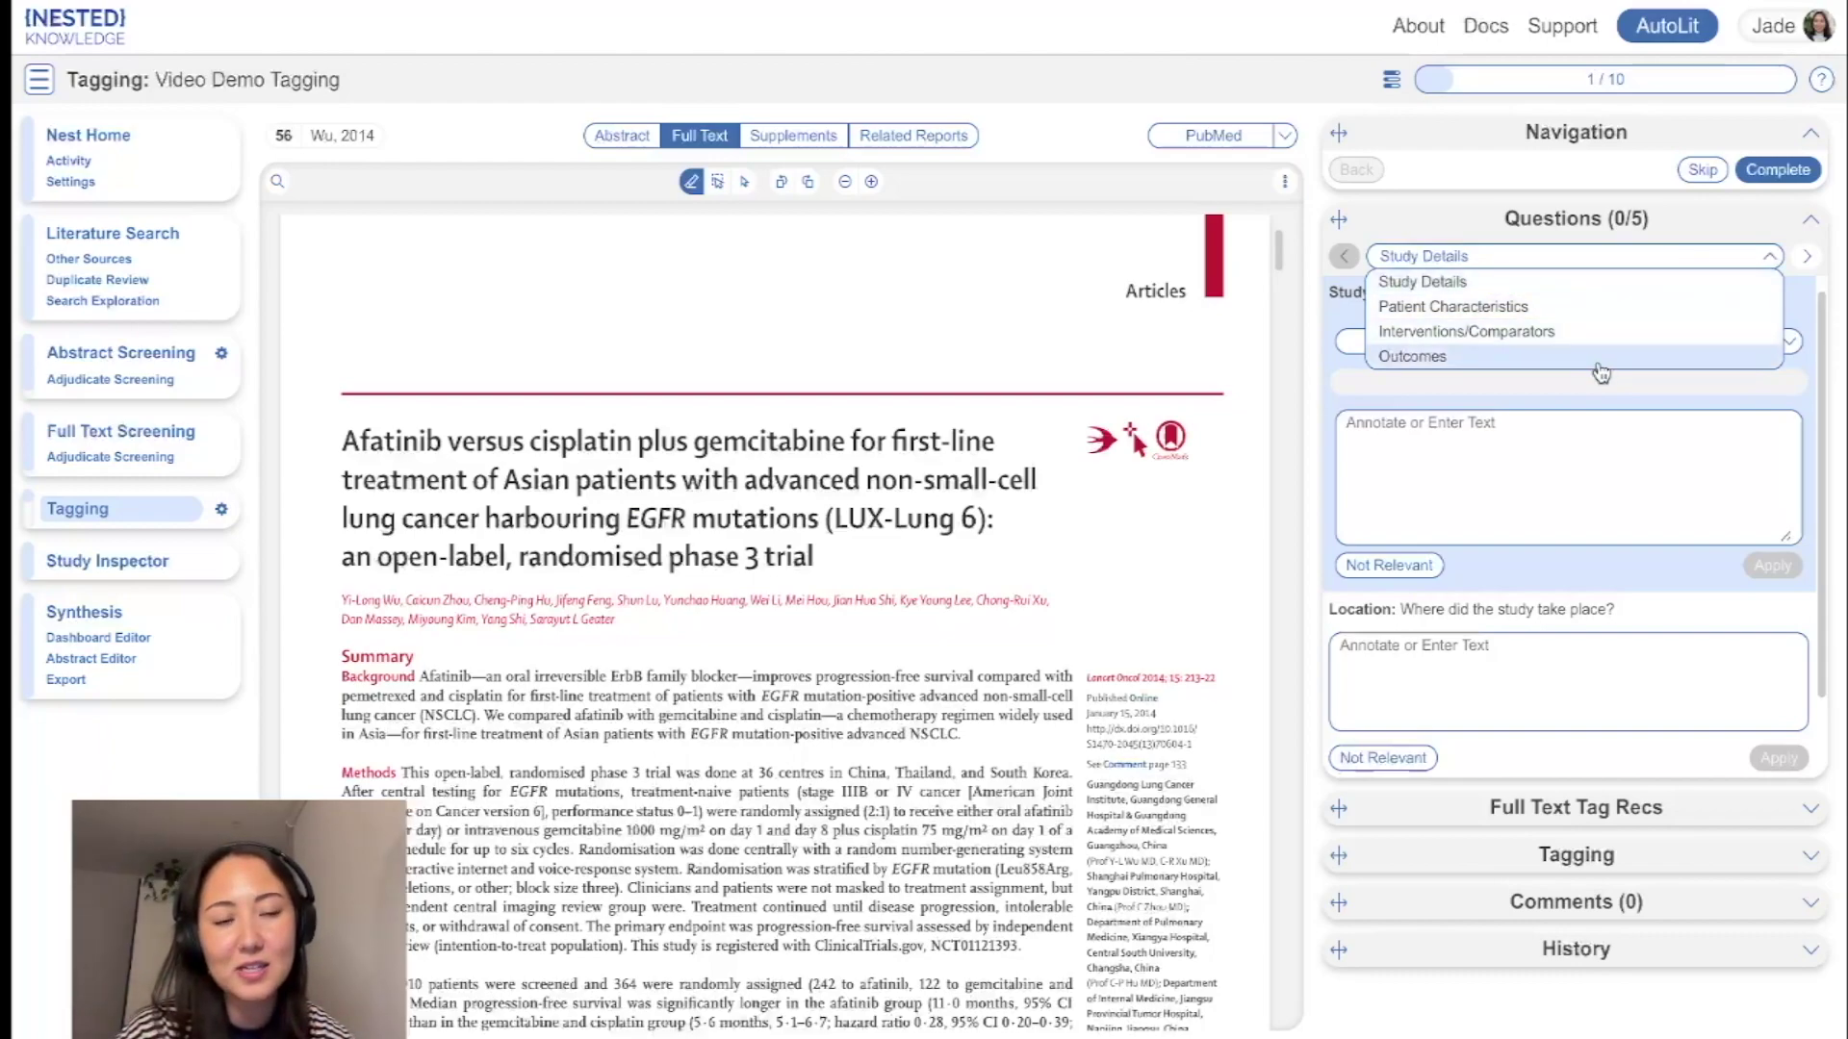
click(1581, 402)
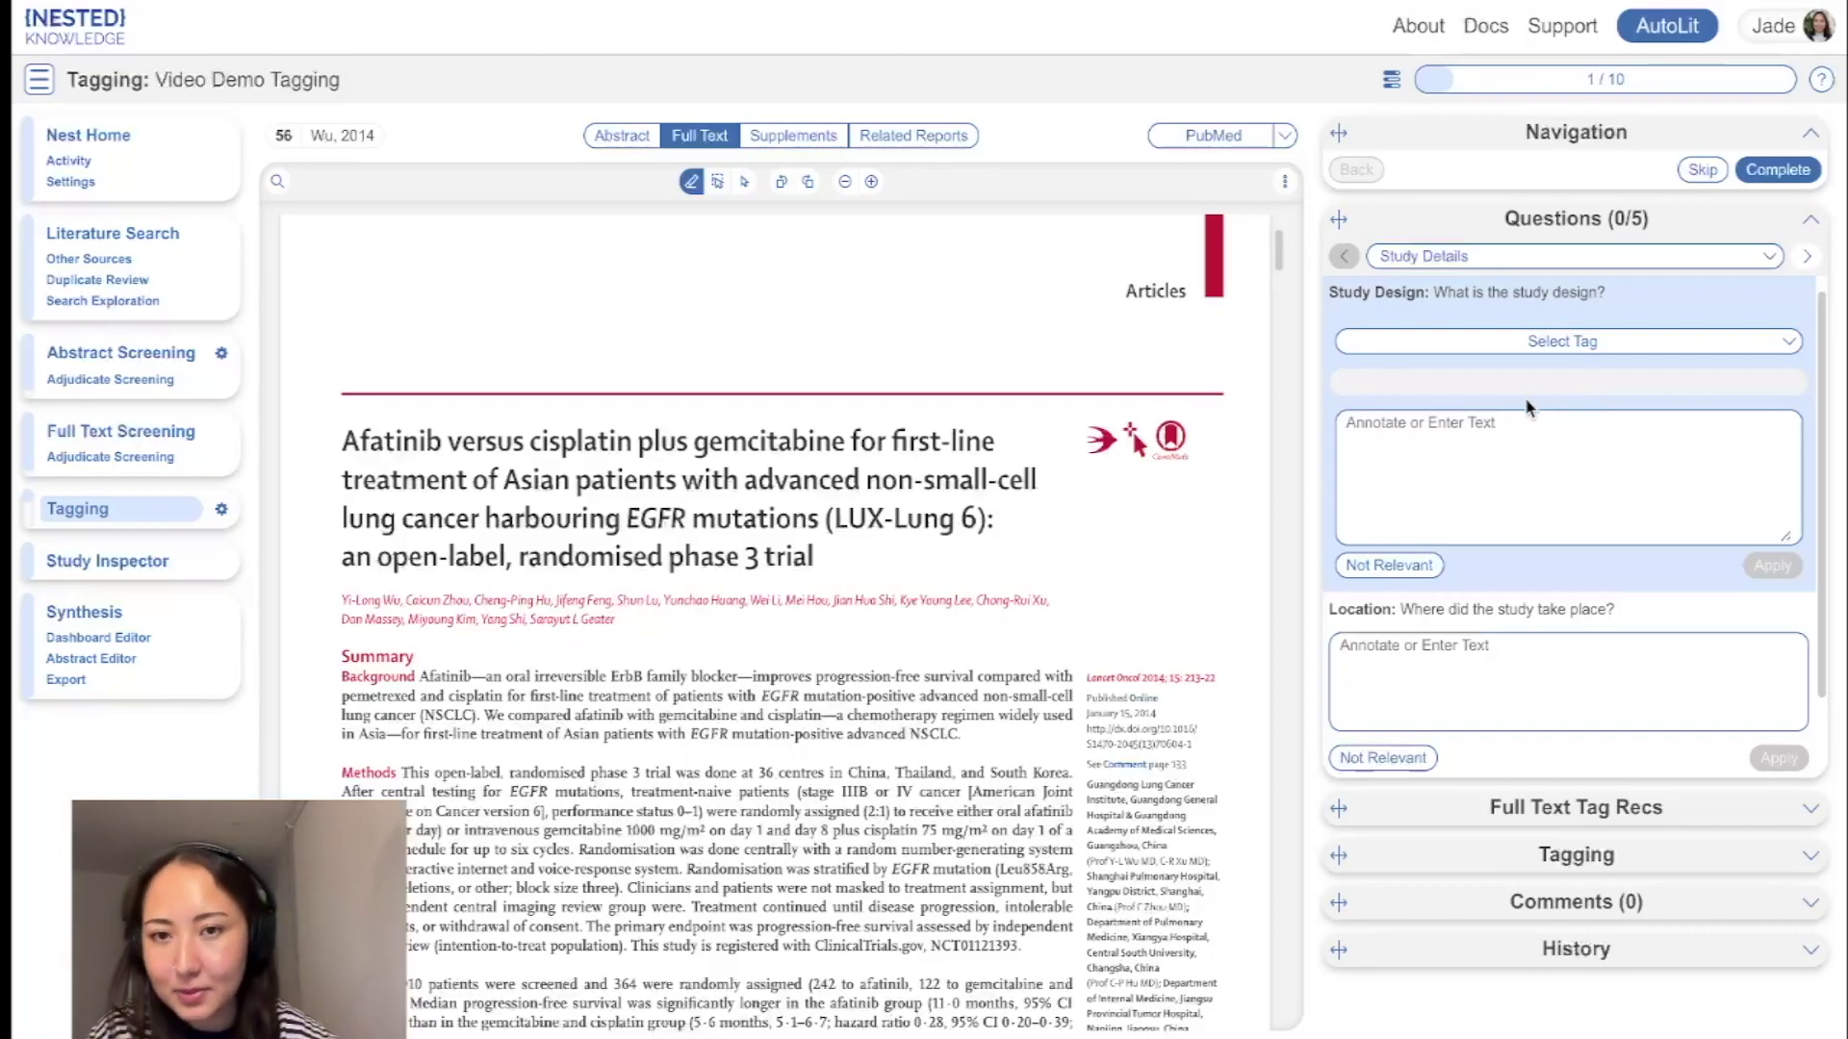
- Confirm in Settings that tagging is Form-based with Multiple Forms by Root, then return to Tagging
click(109, 184)
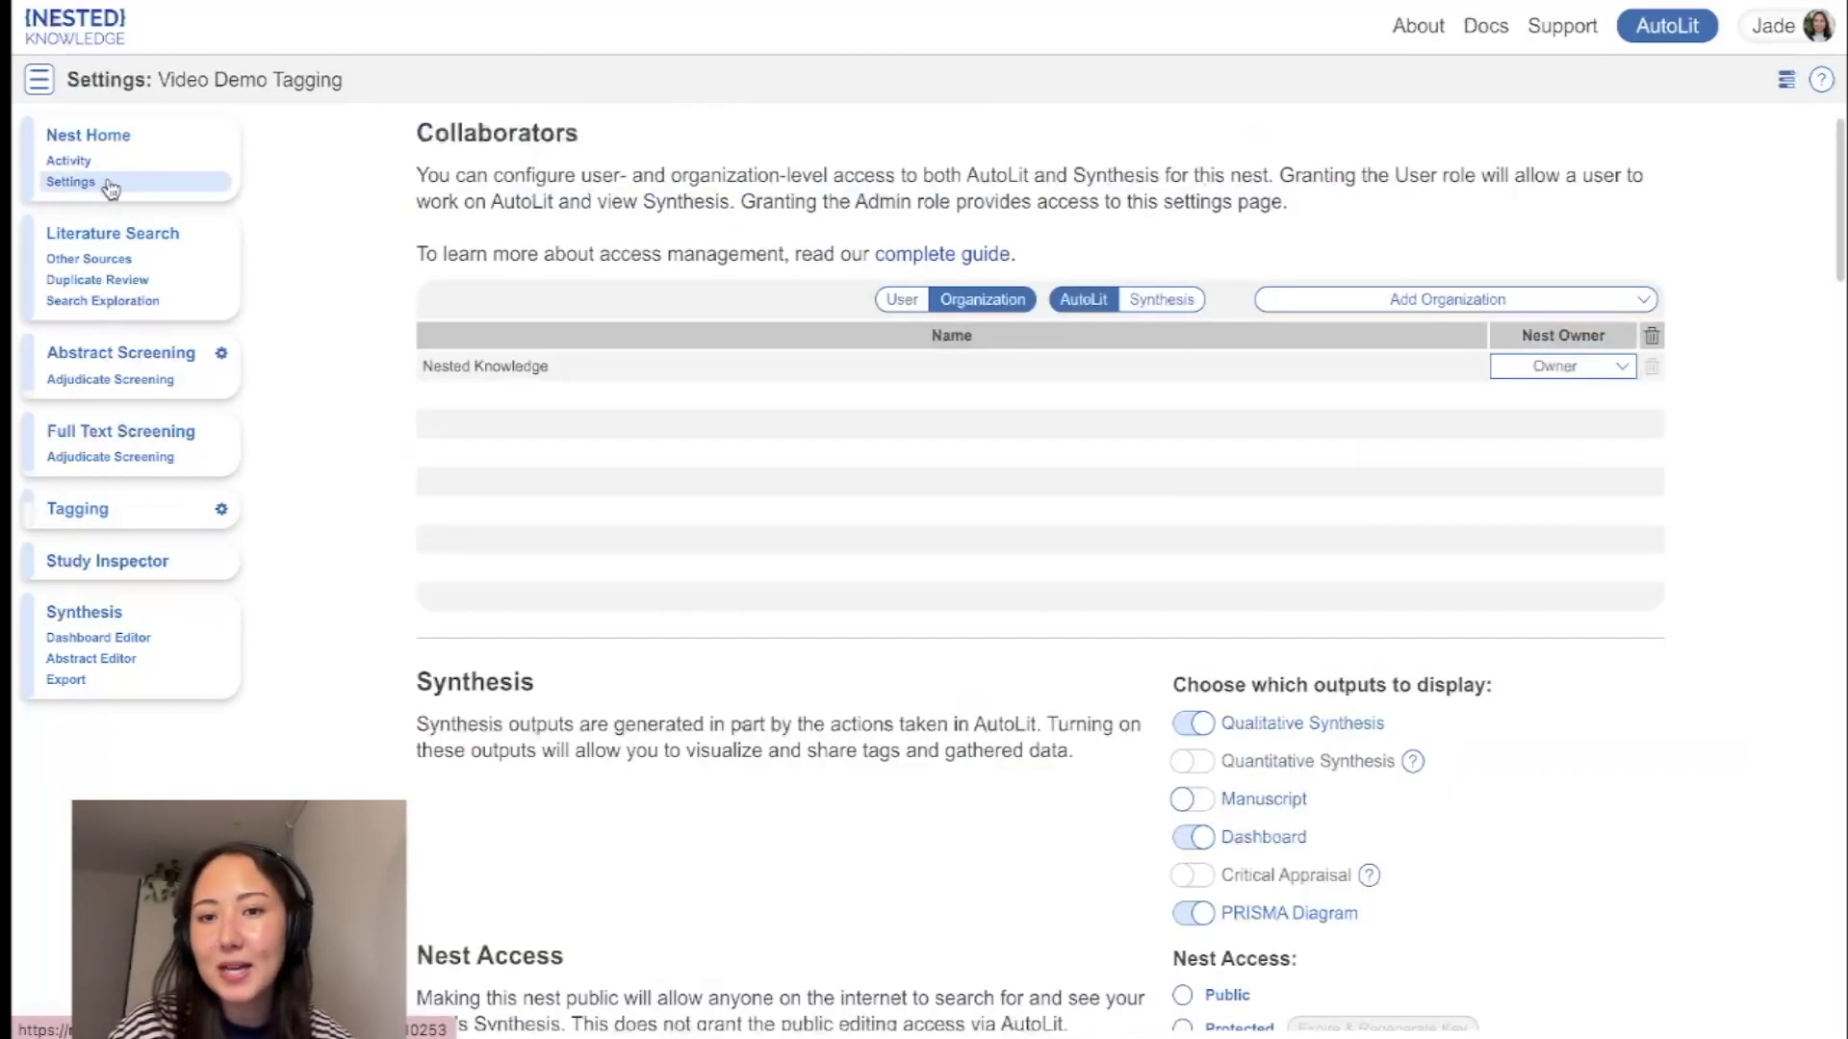
scroll(790, 736, down, 8)
scroll(795, 739, down, 15)
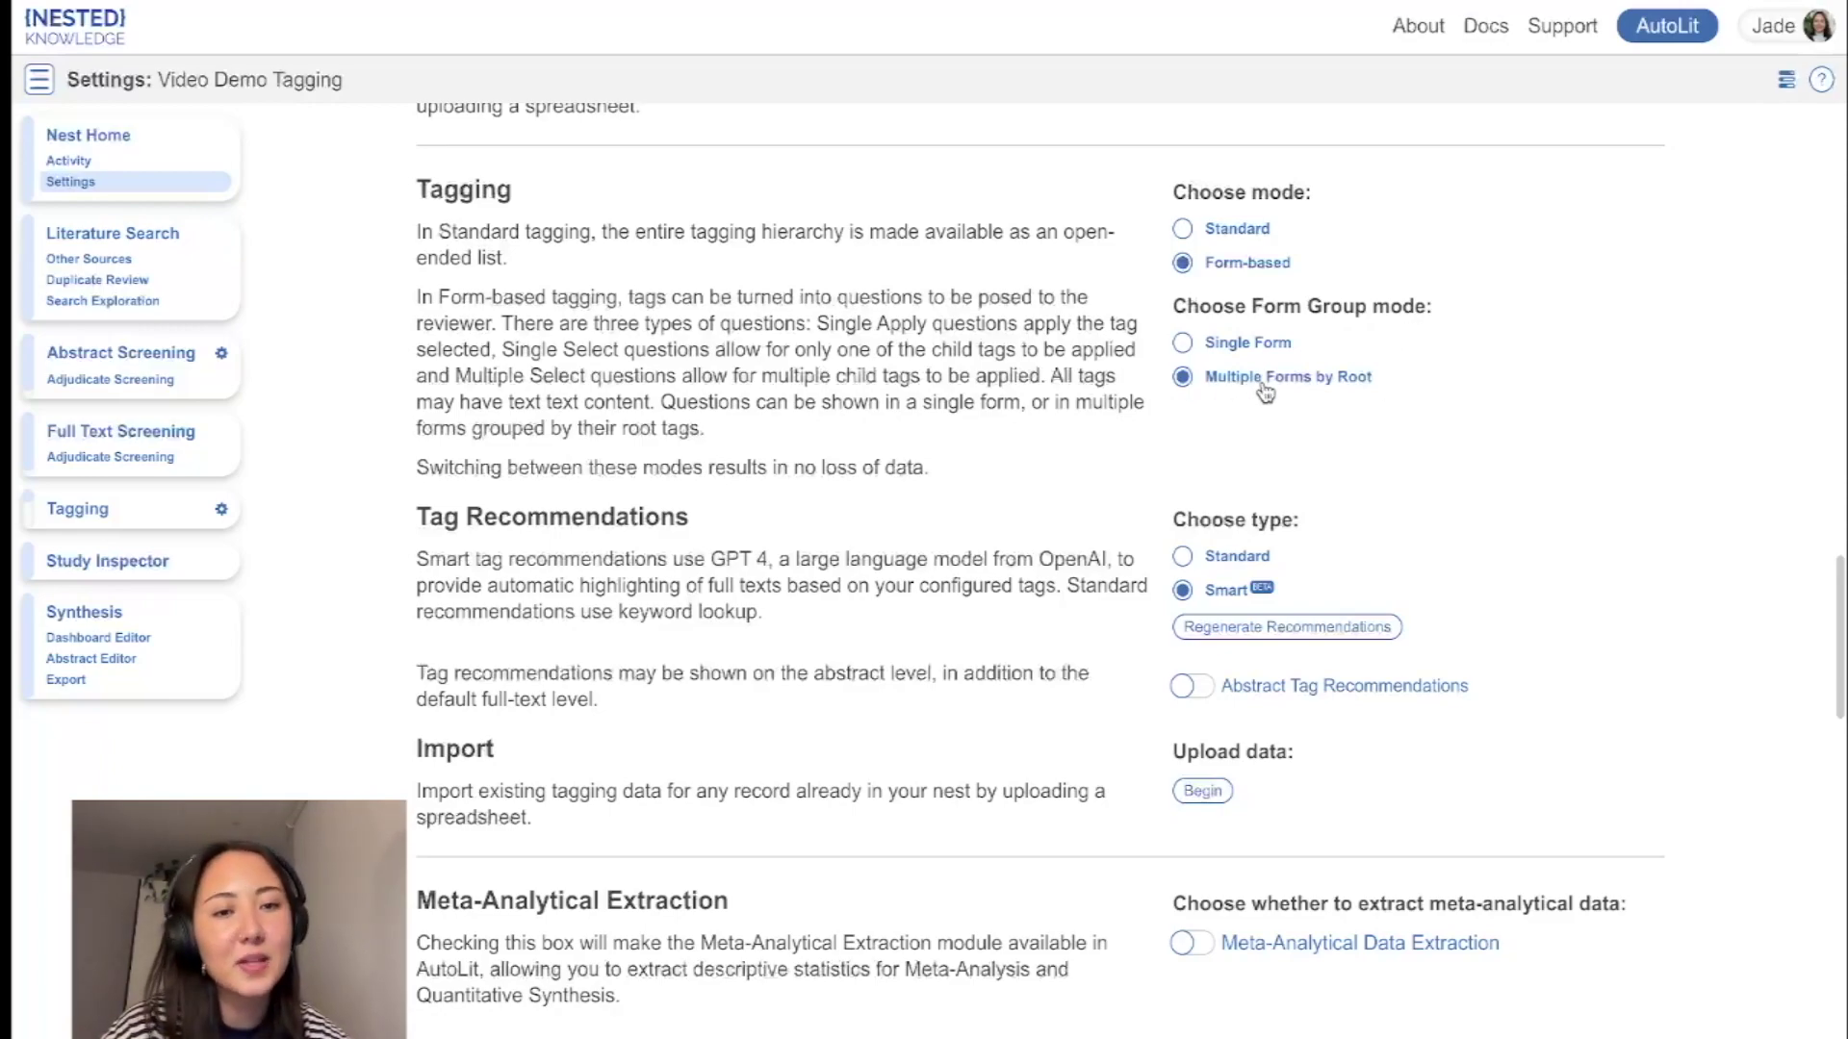
click(112, 522)
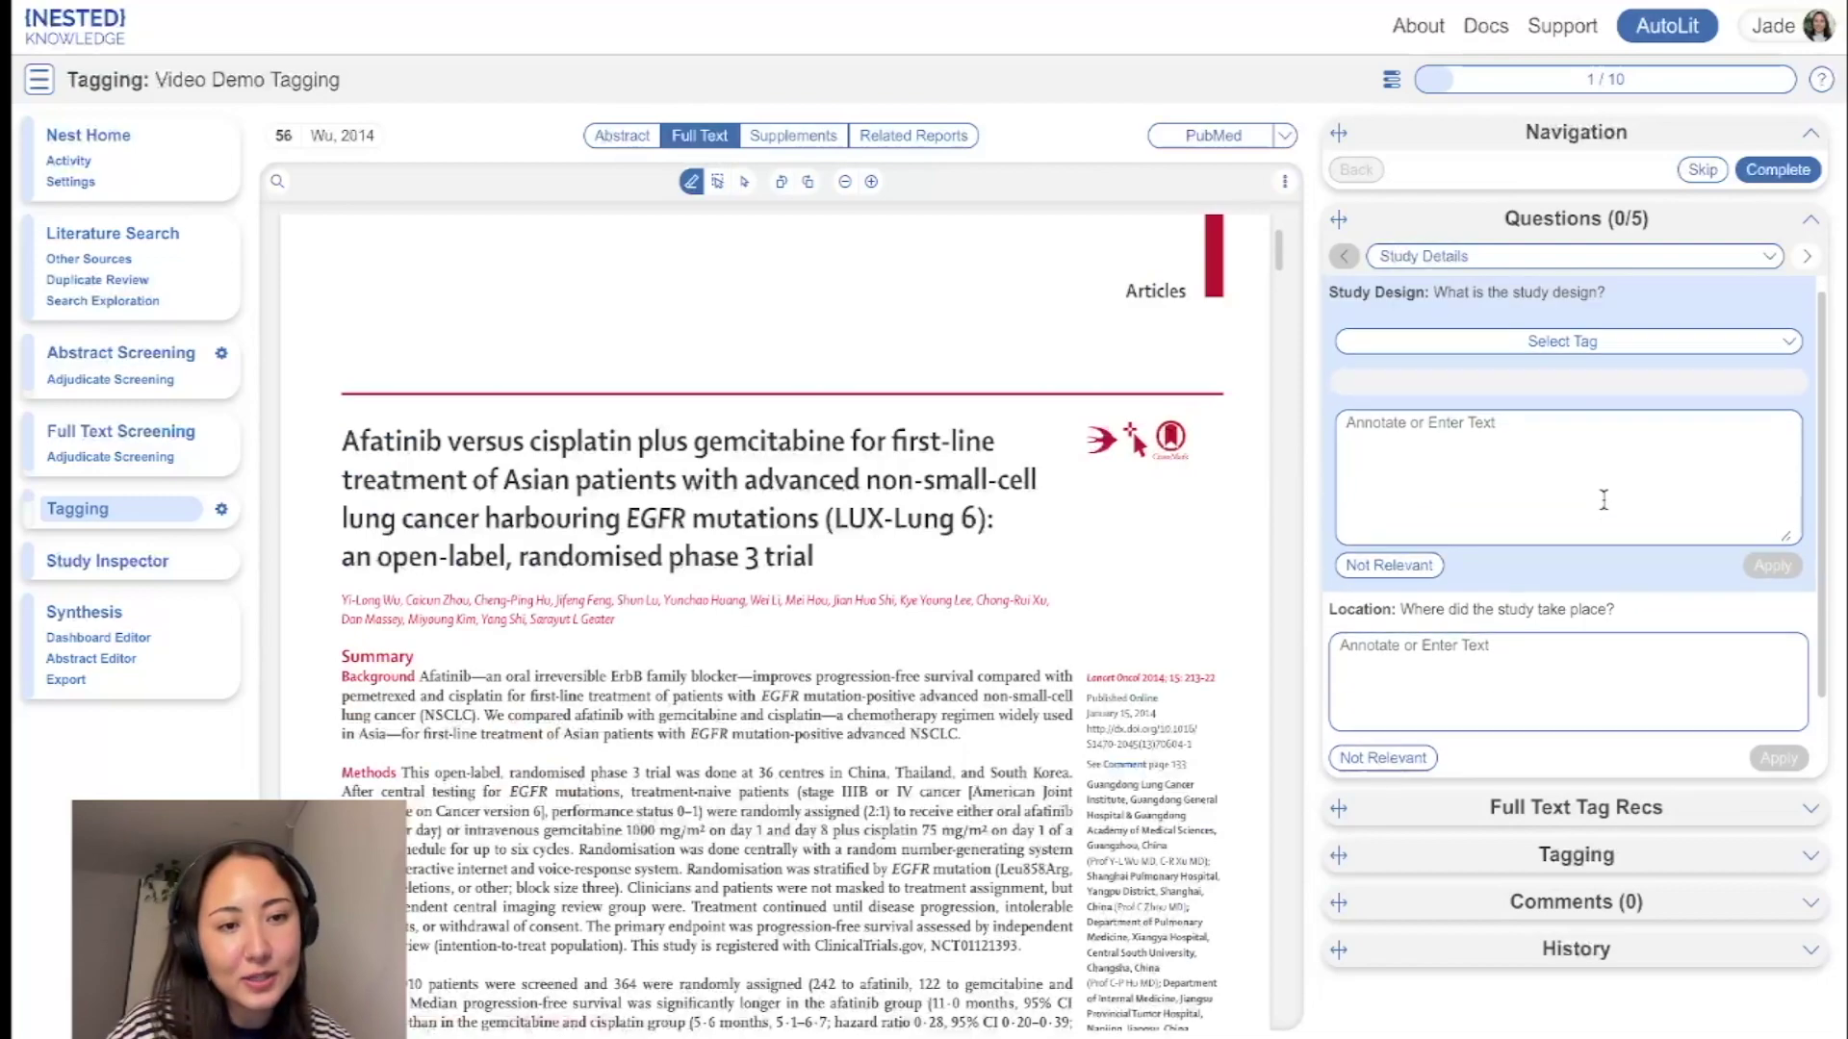
- Answer Study Design with Randomized Controlled Trial and move on to the Location question
click(1650, 342)
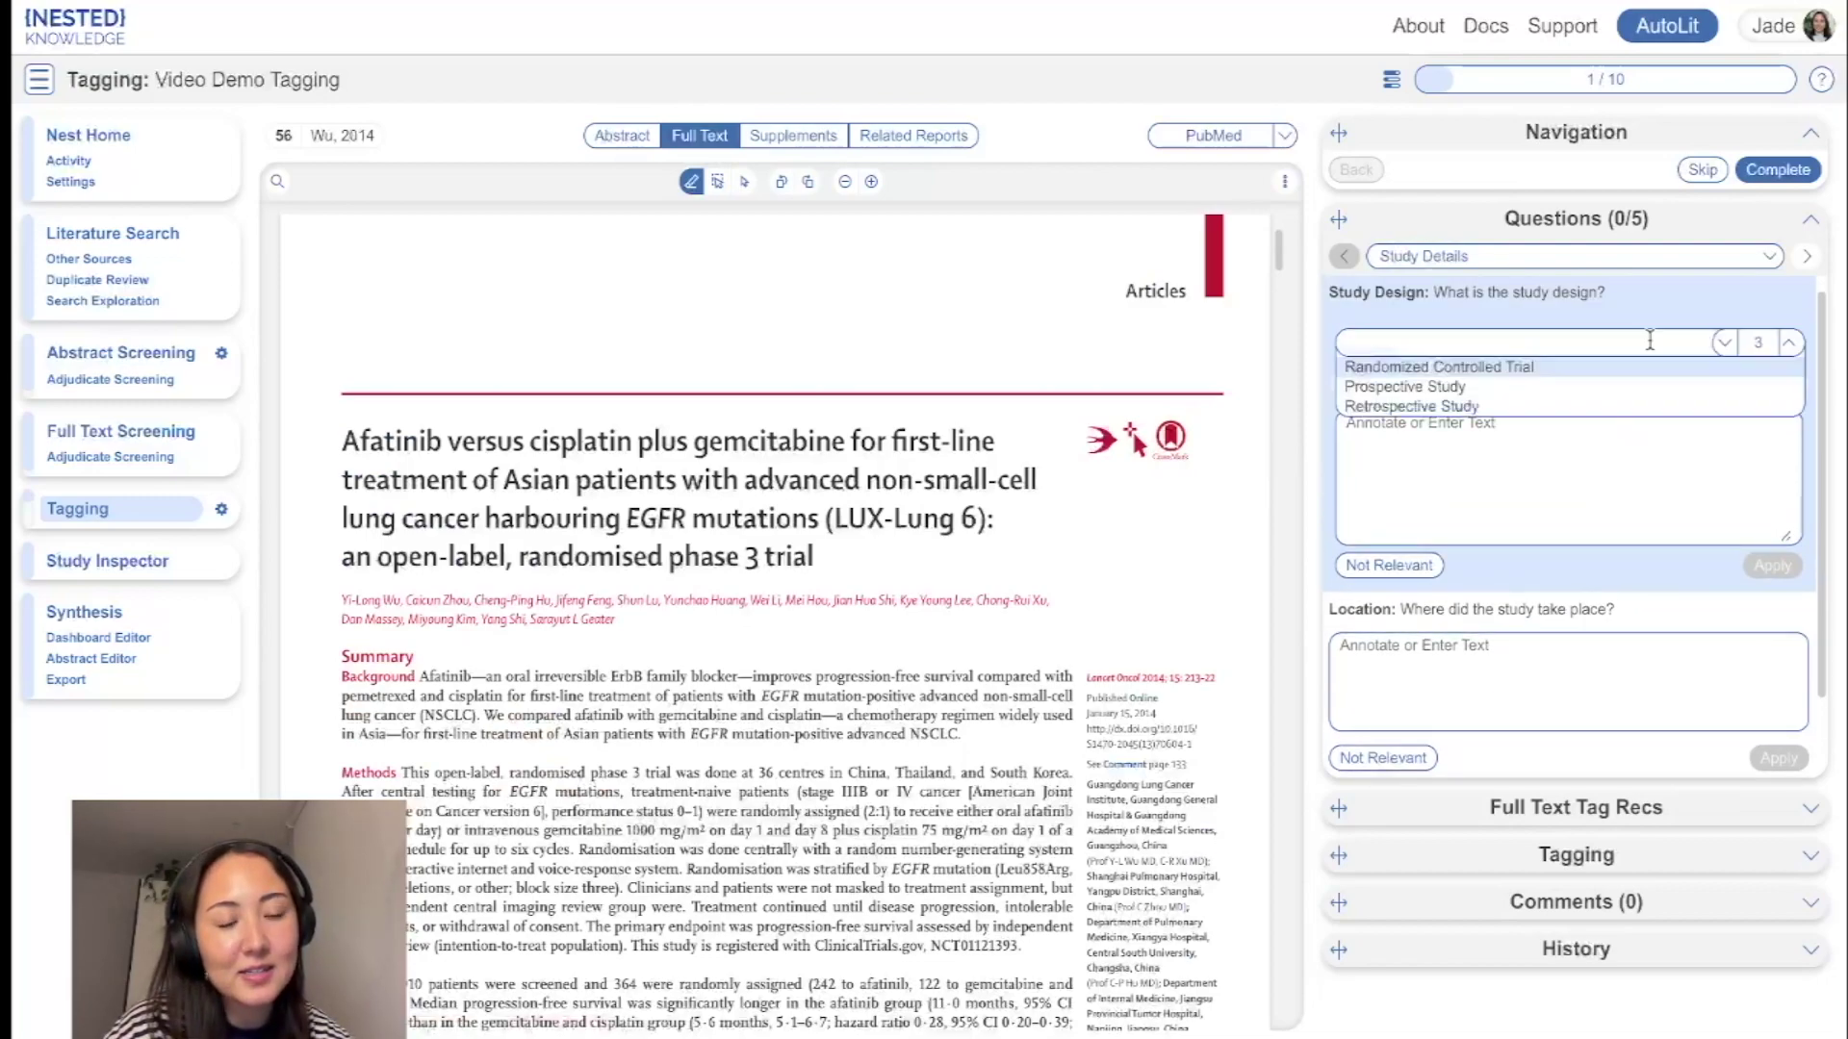
click(1579, 370)
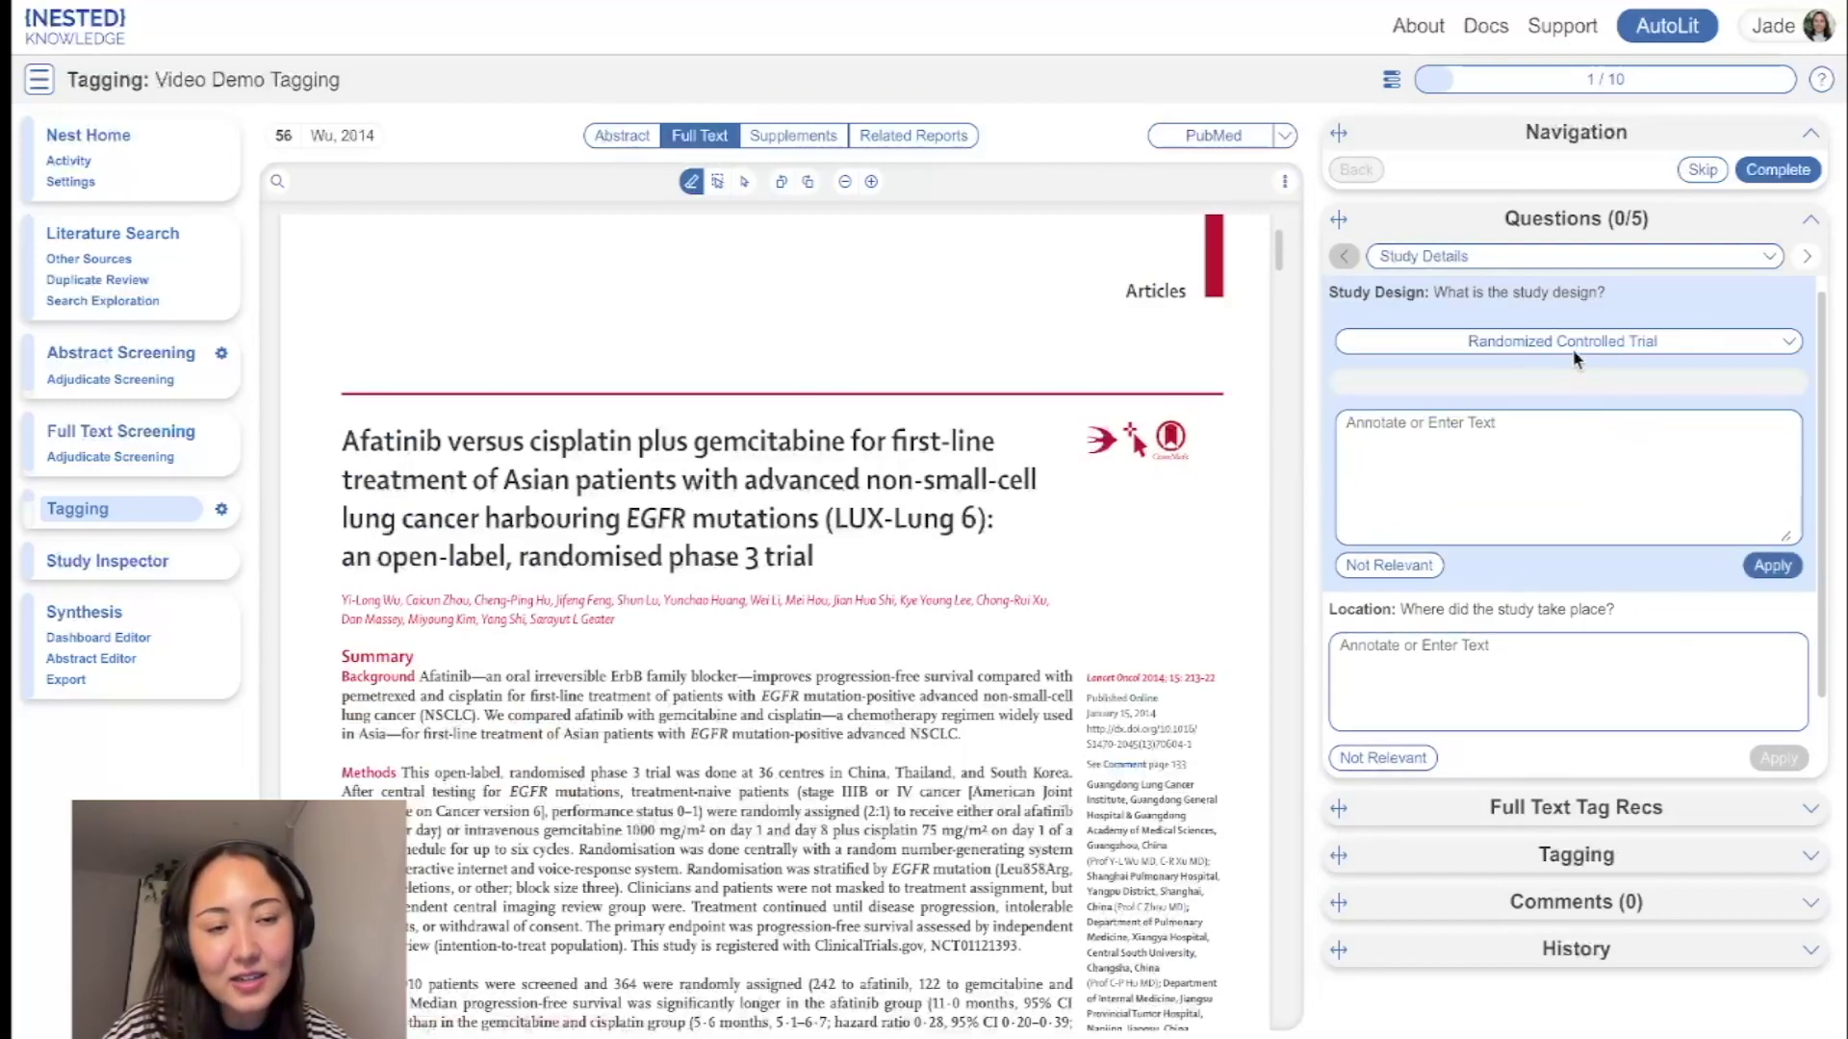
click(1590, 632)
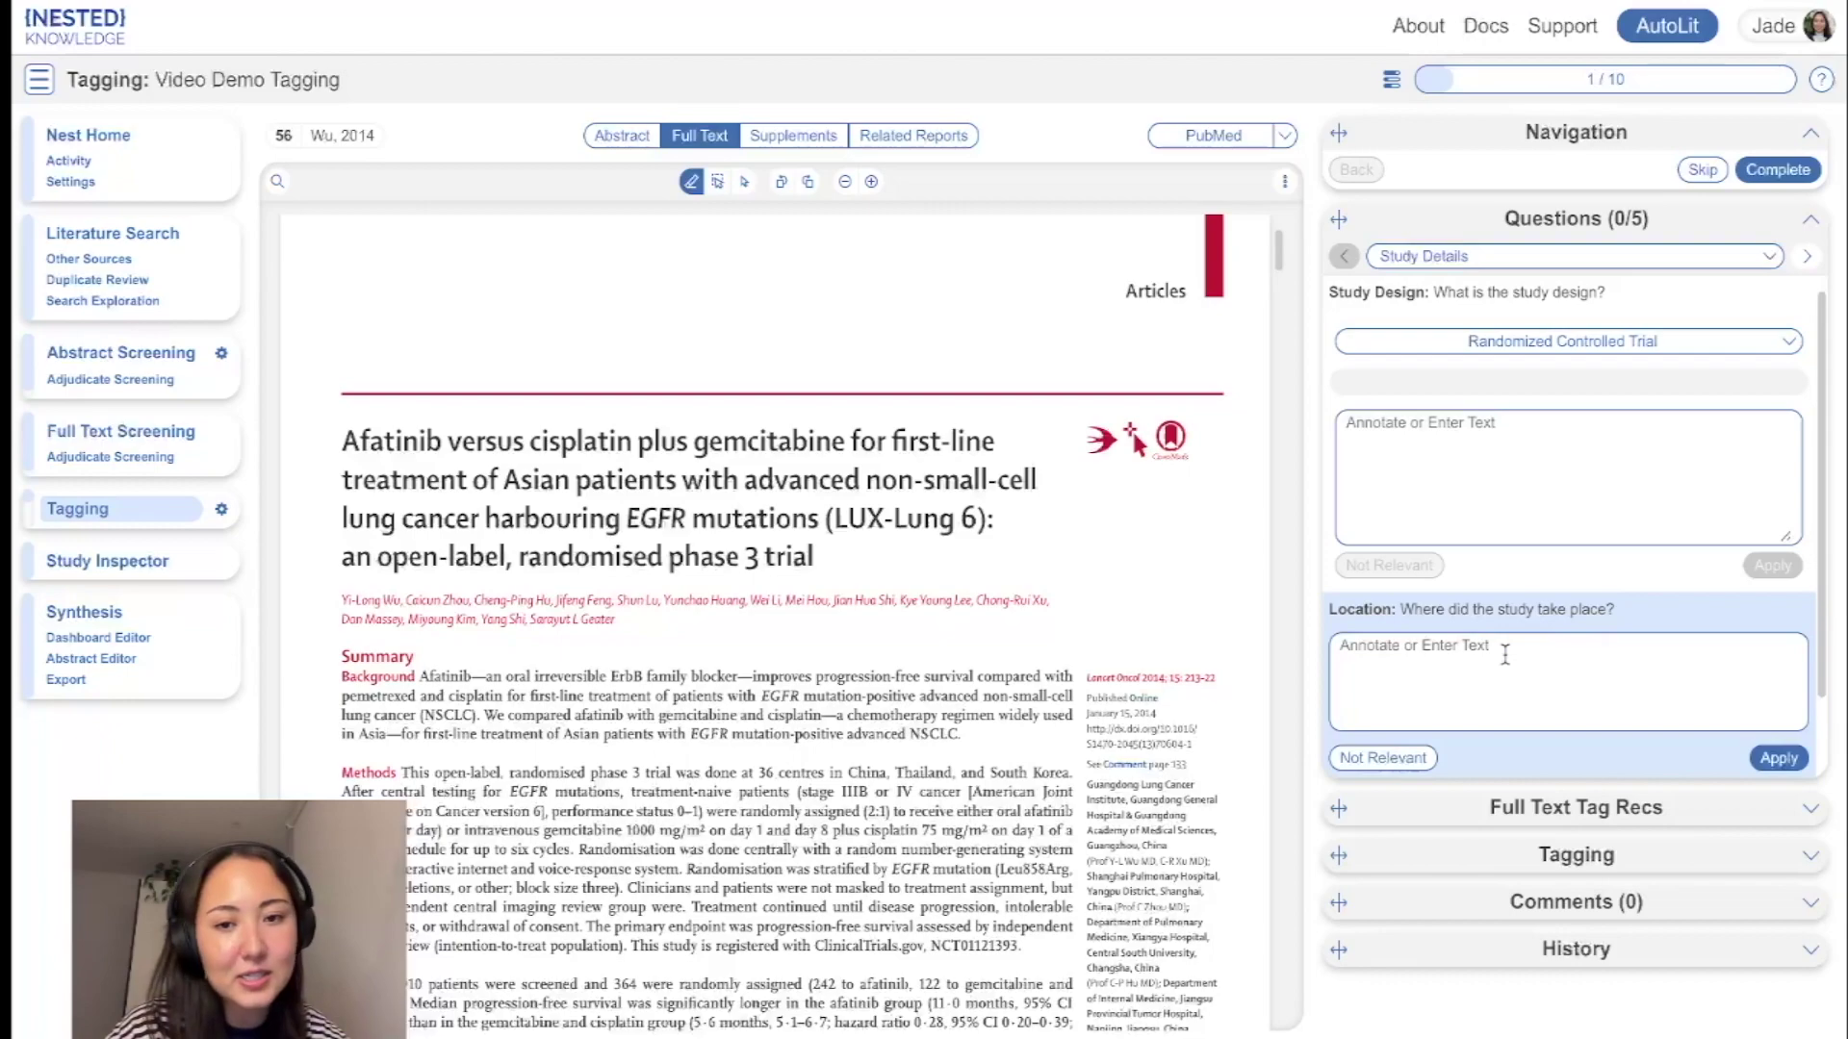
click(1771, 761)
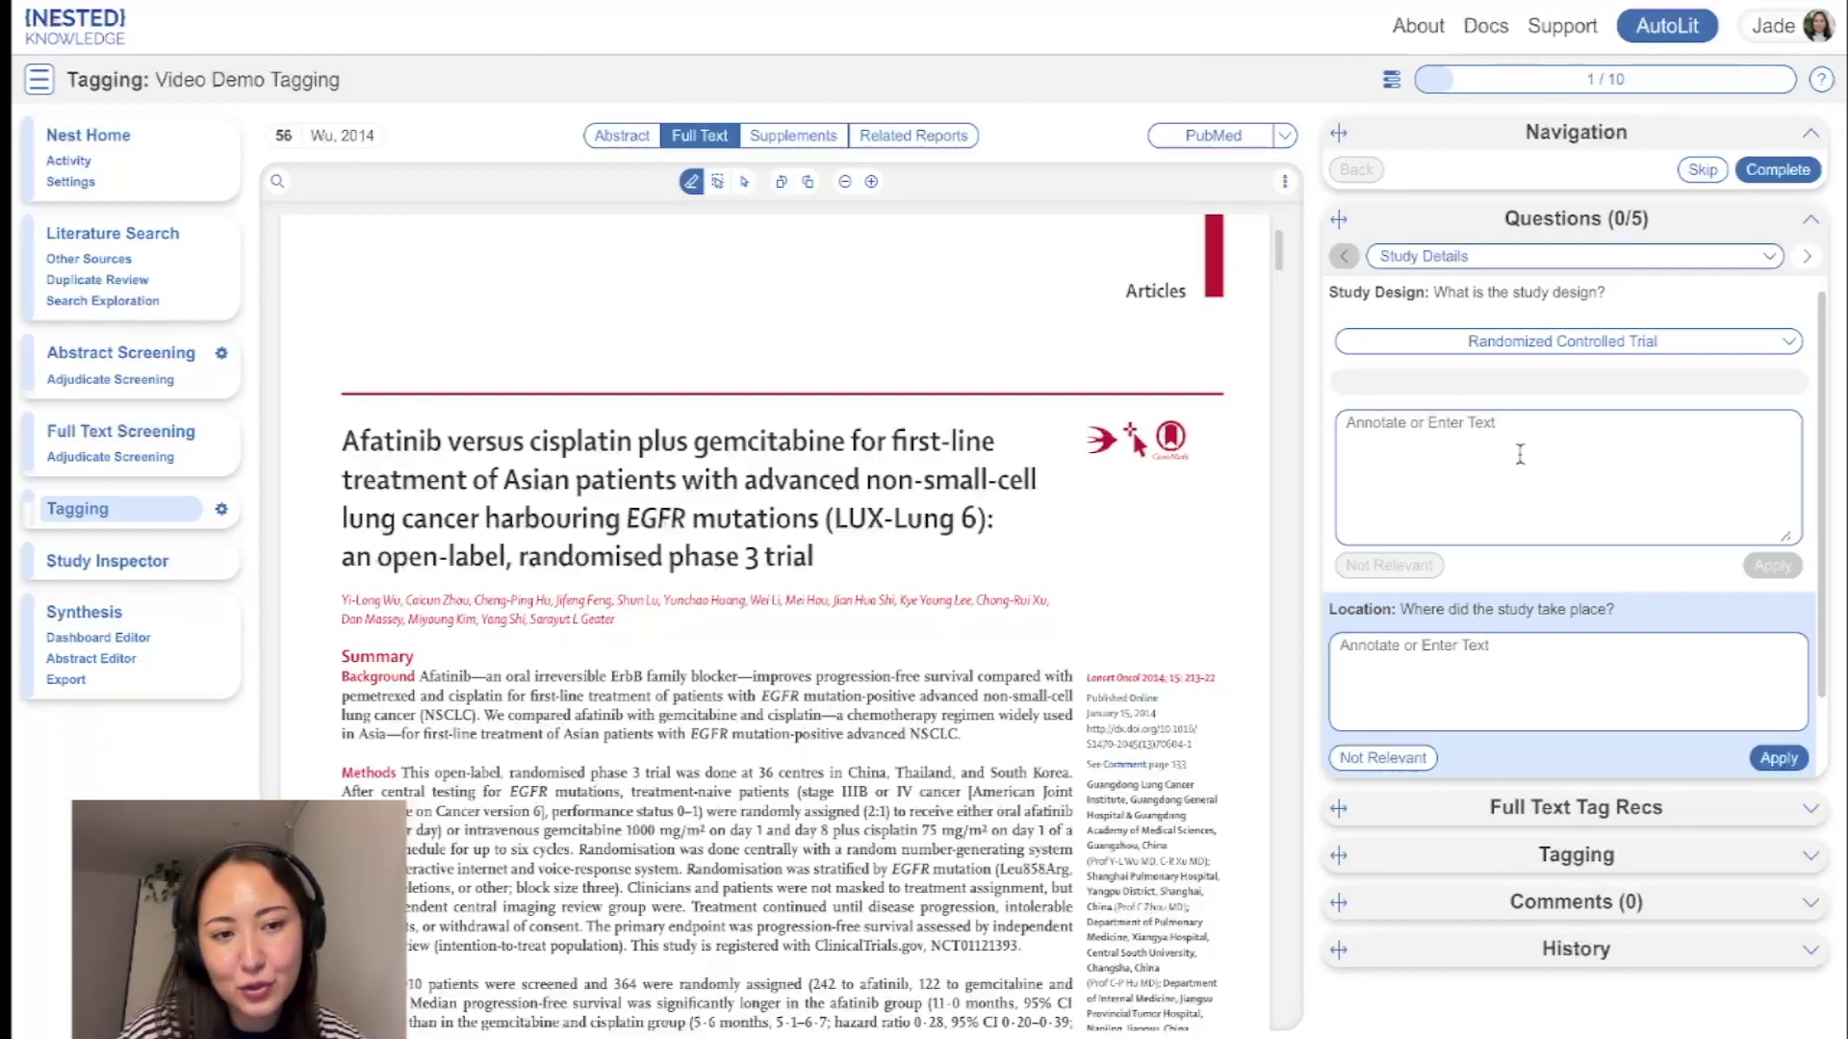
- Back the Study Design answer with the title excerpt 'an open-label, randomised phase 3 trial' and save it
click(1520, 454)
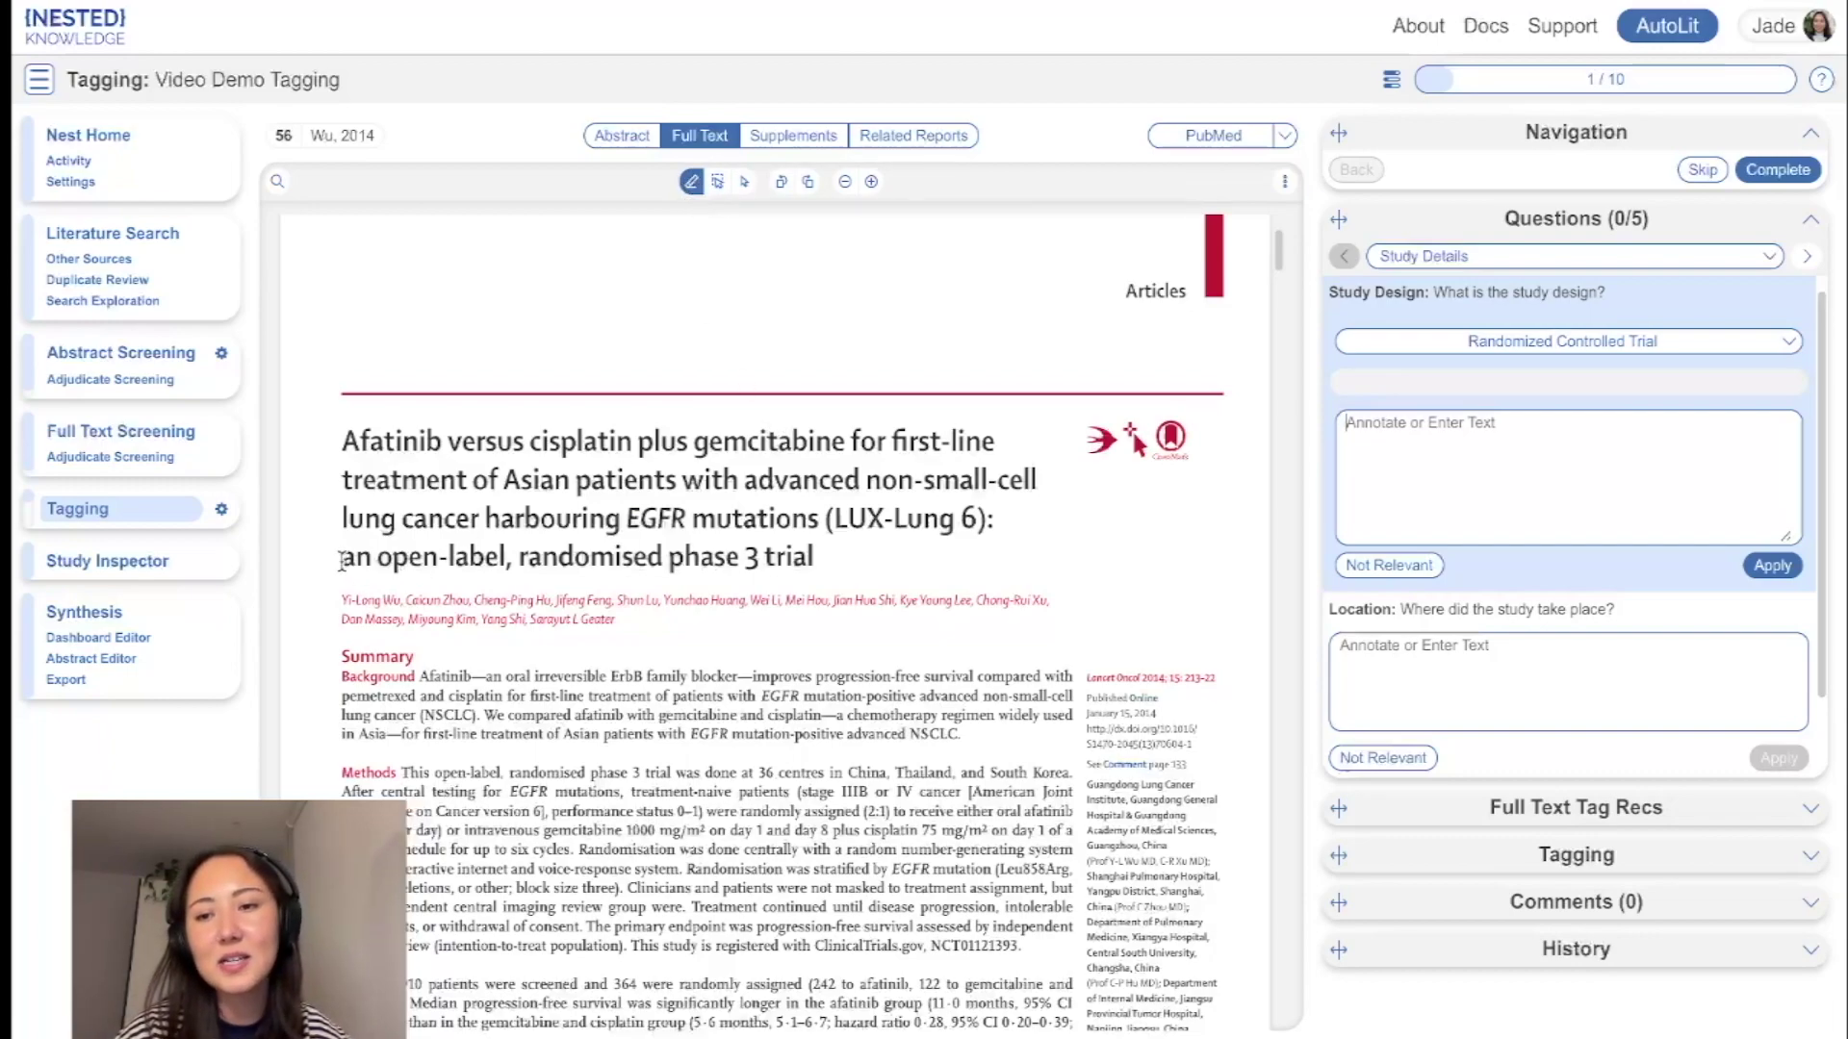
drag(341, 557, 836, 566)
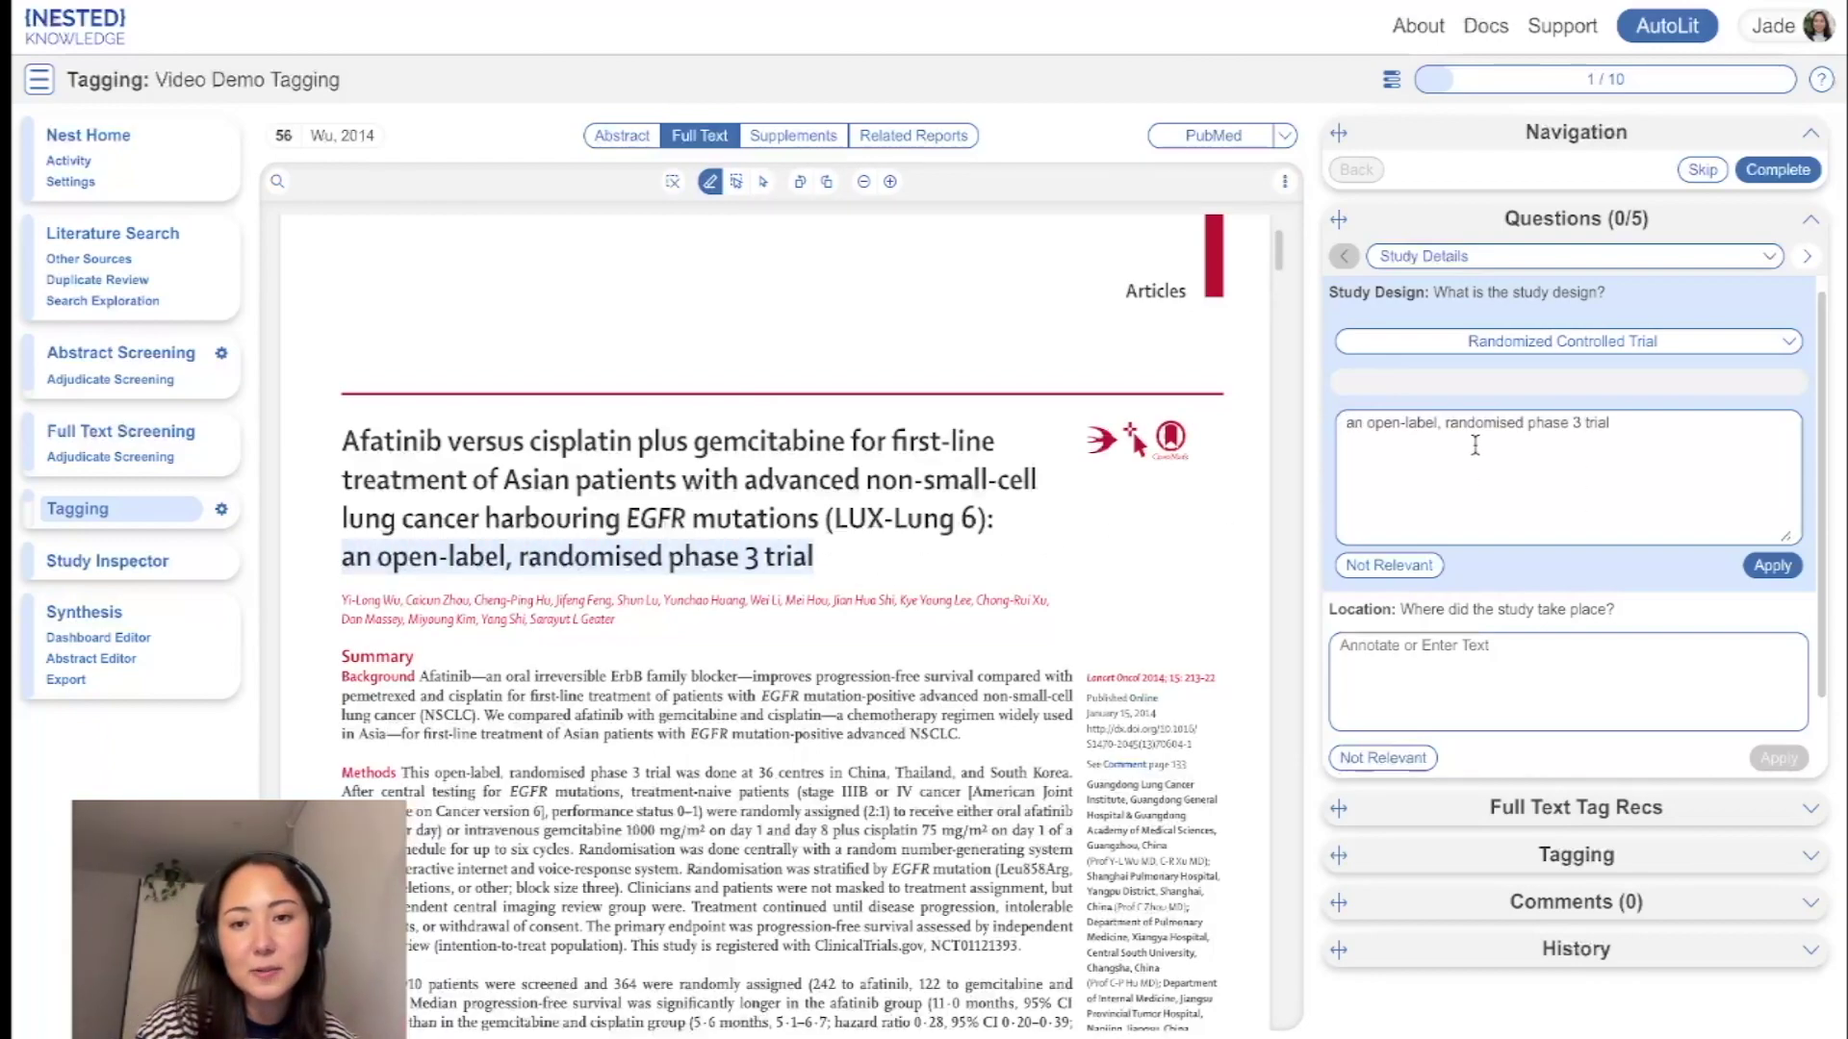
click(1773, 566)
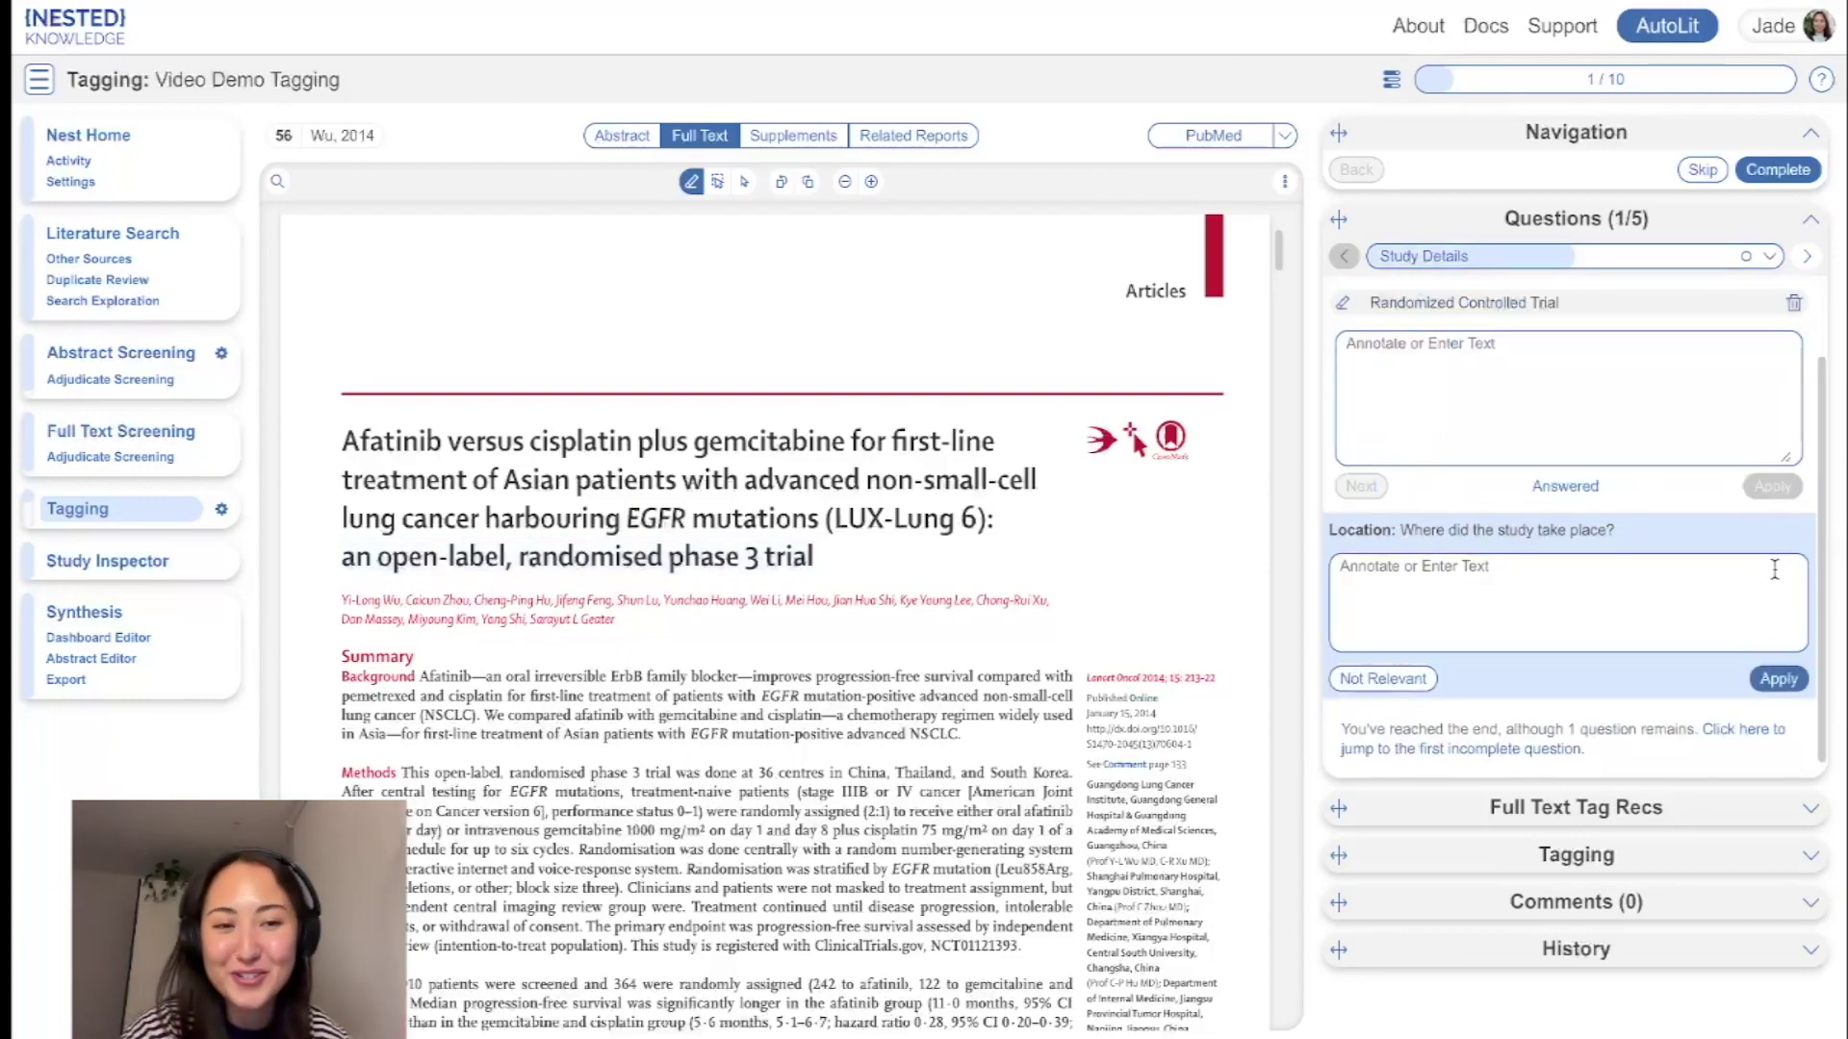
scroll(1774, 569, up, 1)
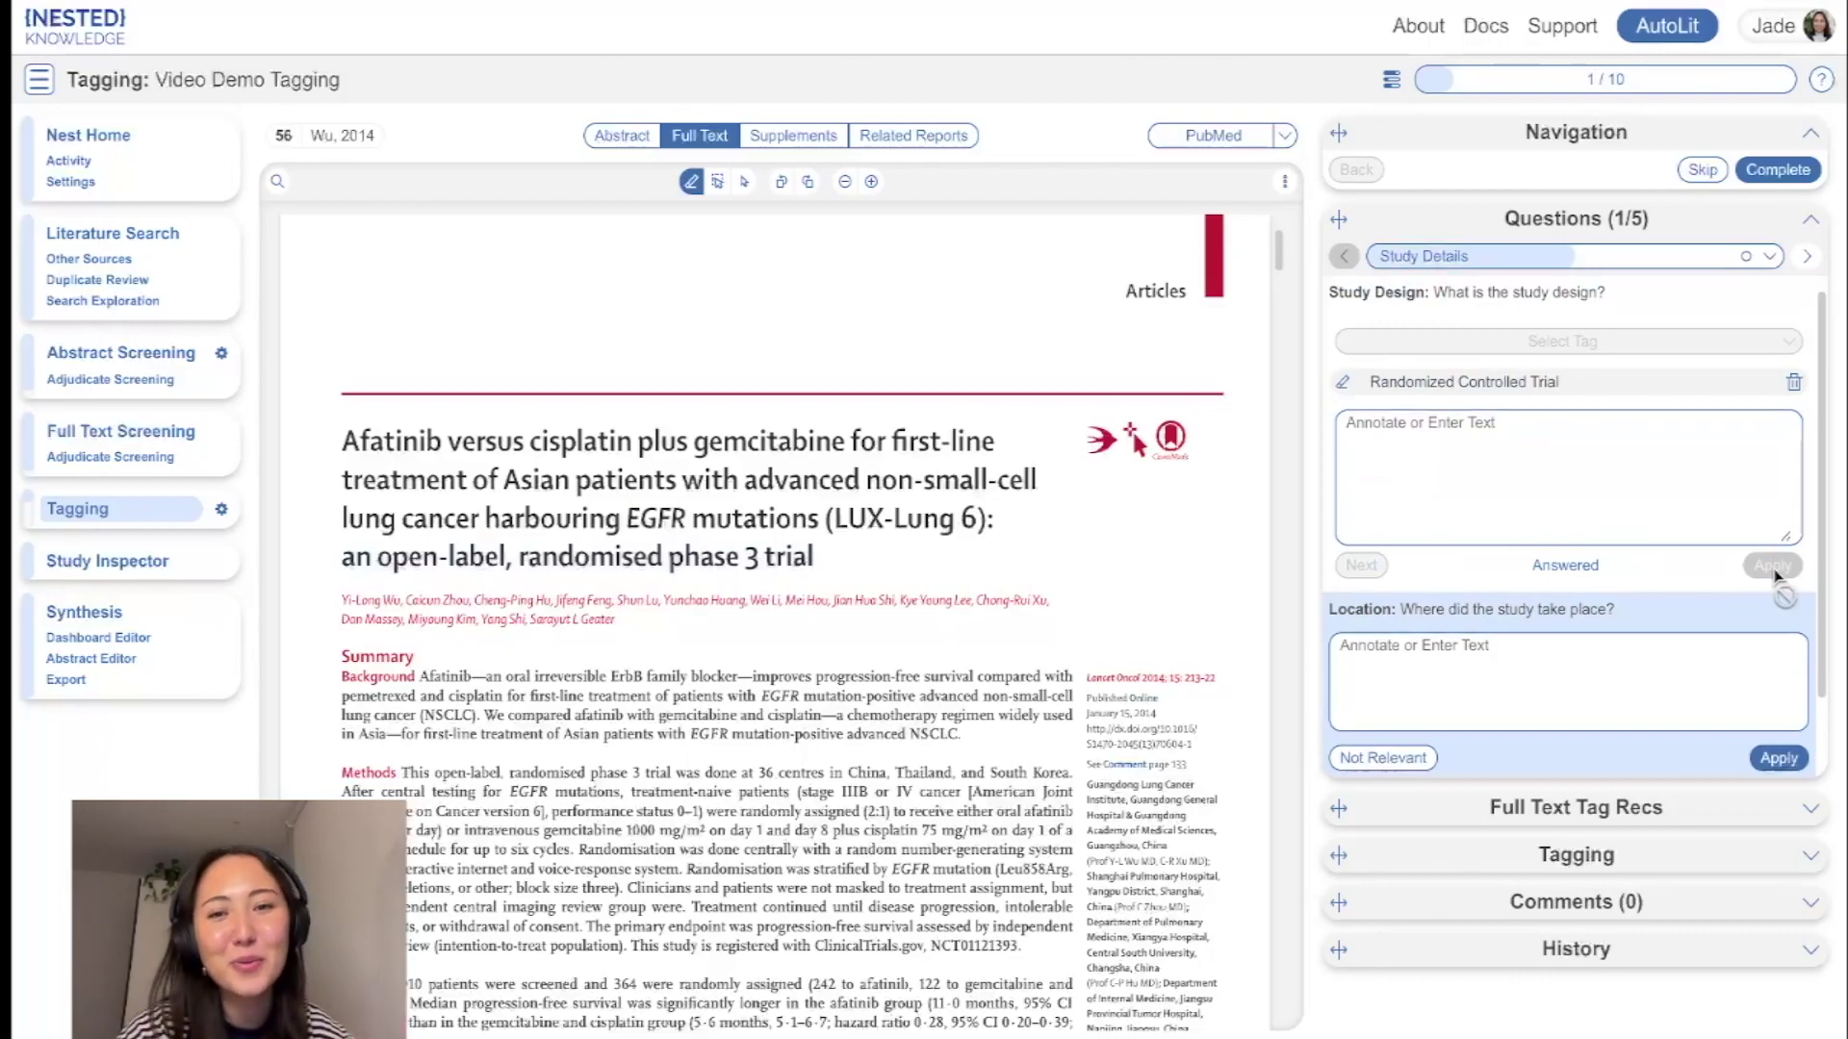
click(1529, 388)
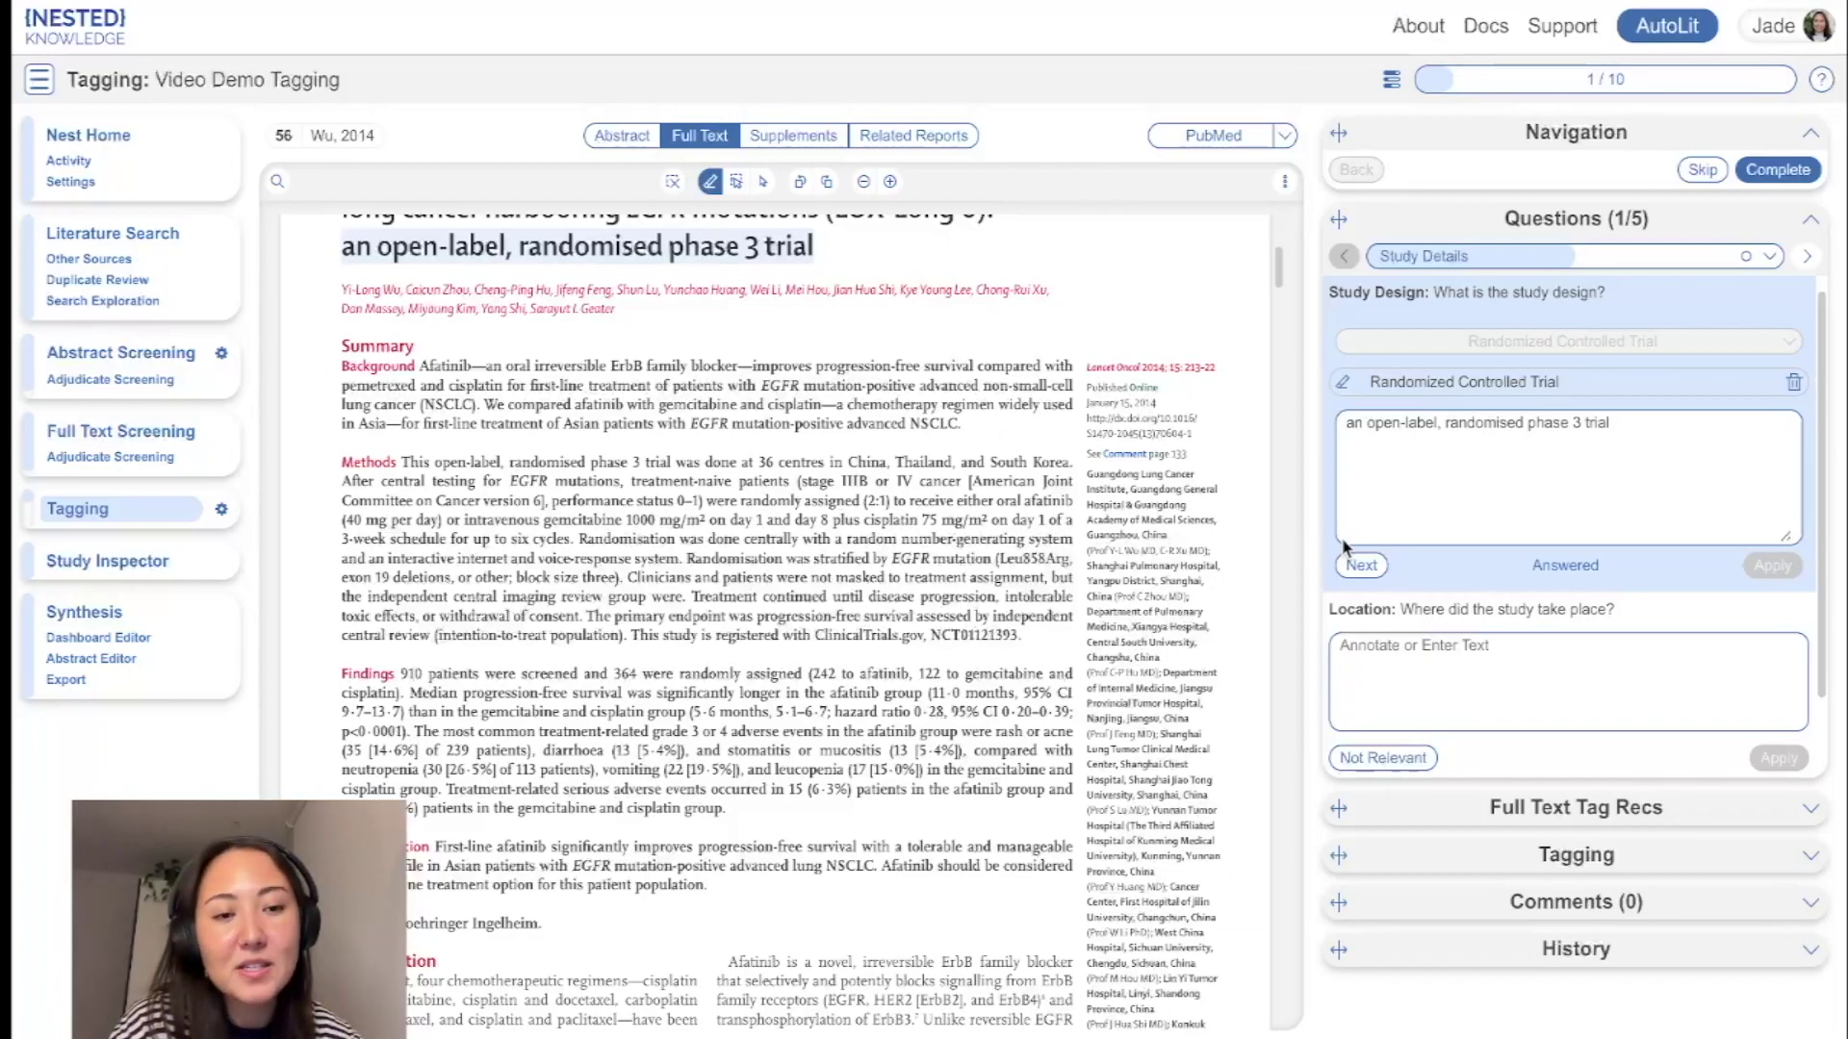
- Set Wu, 2014's Location question to Not Relevant, bringing the study to 2/5
click(1362, 570)
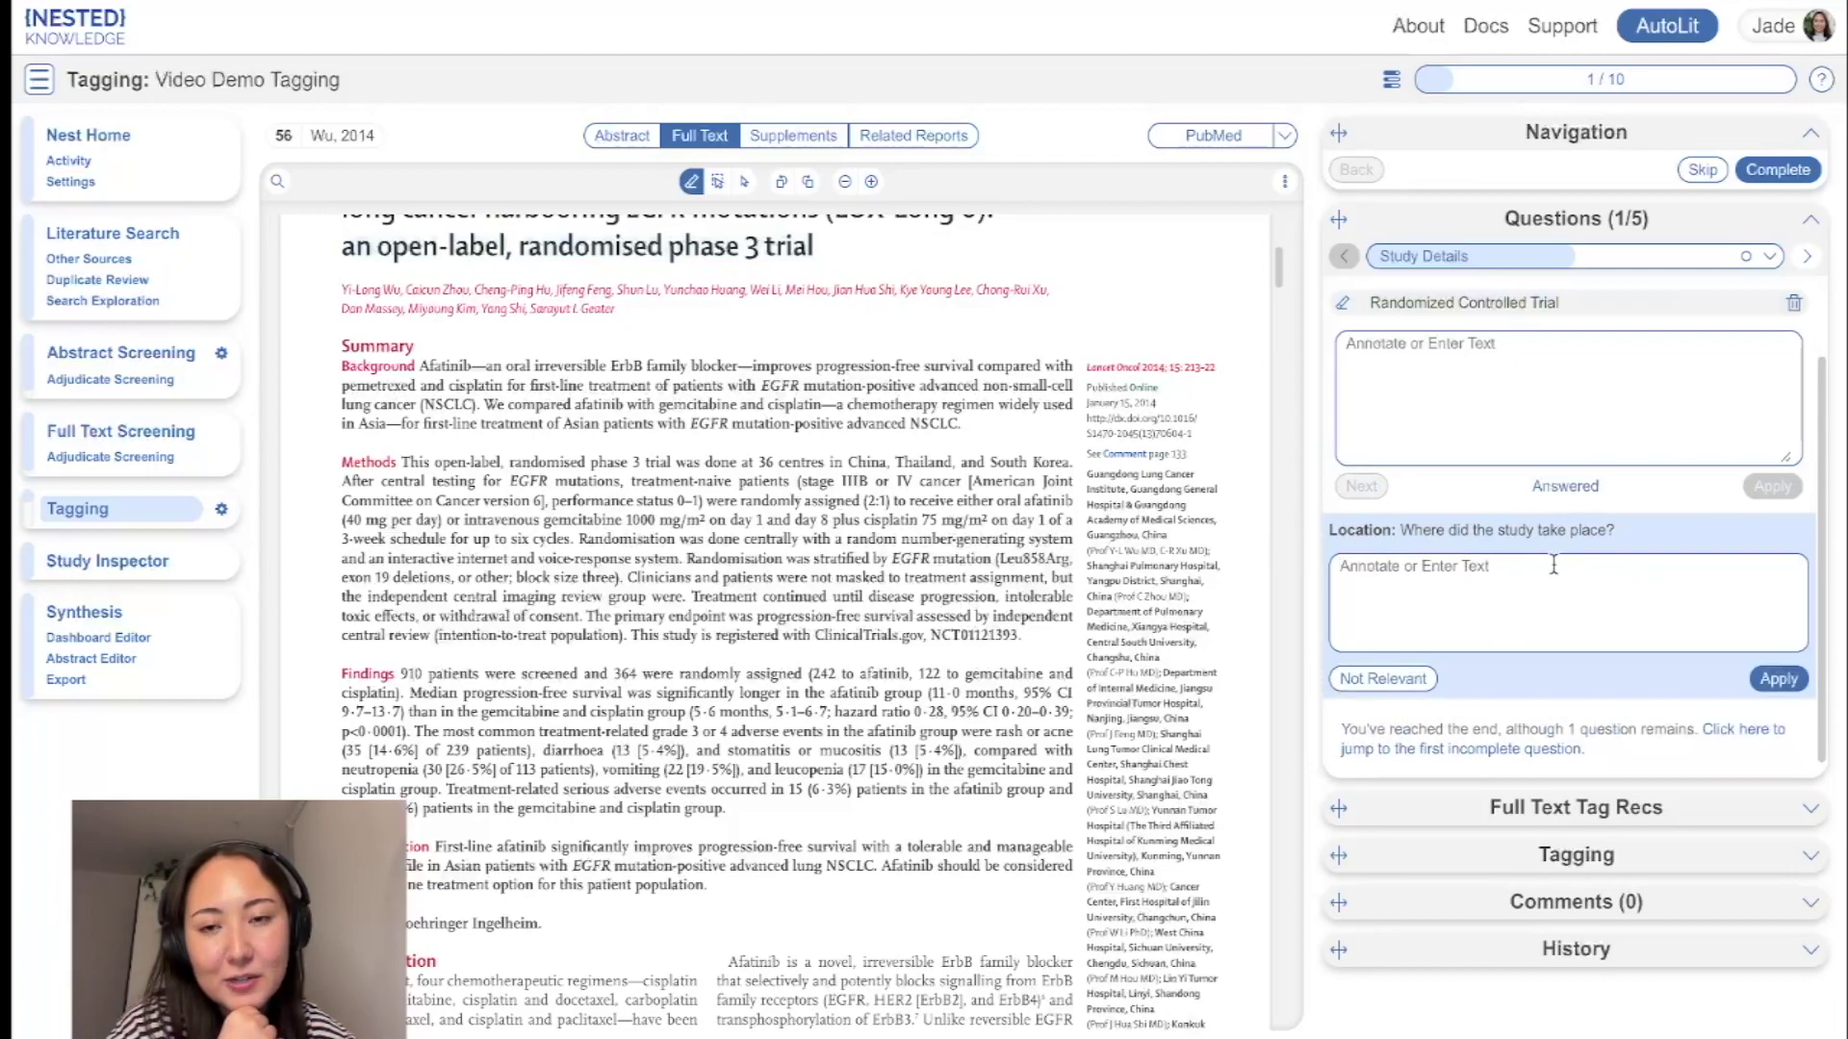
click(690, 183)
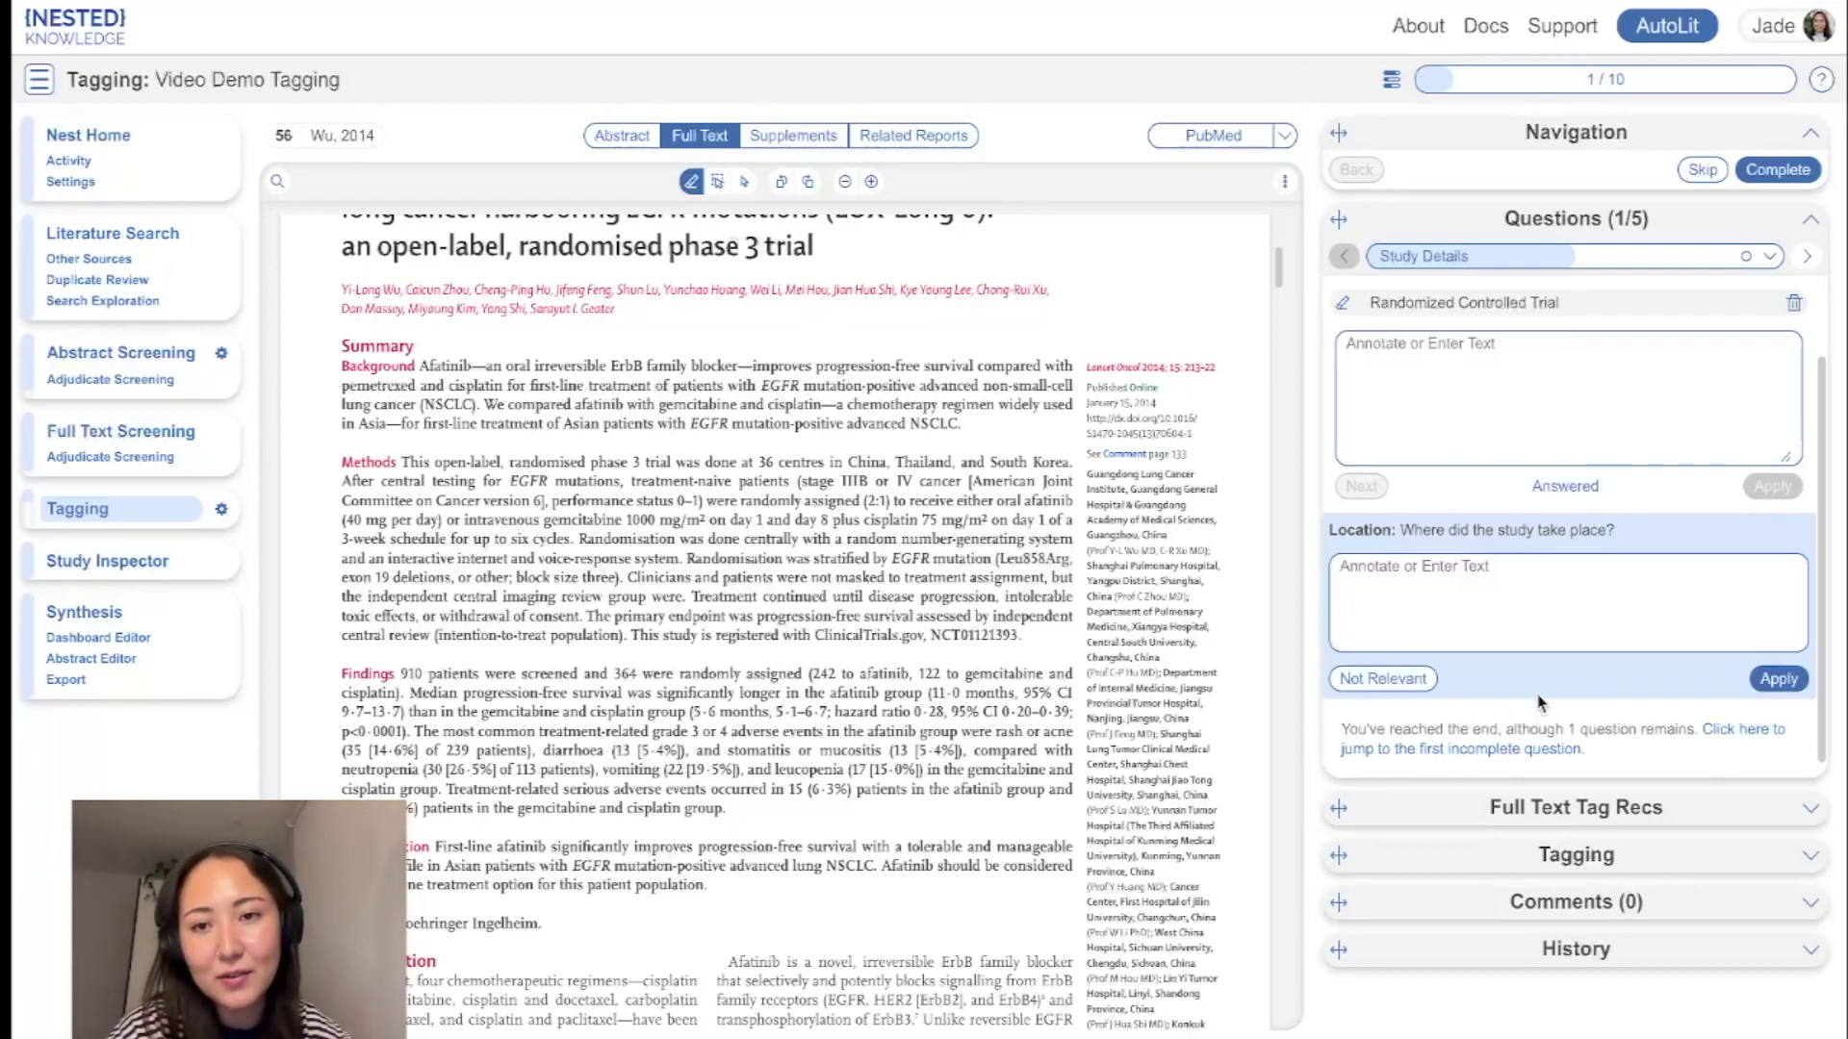
click(1372, 683)
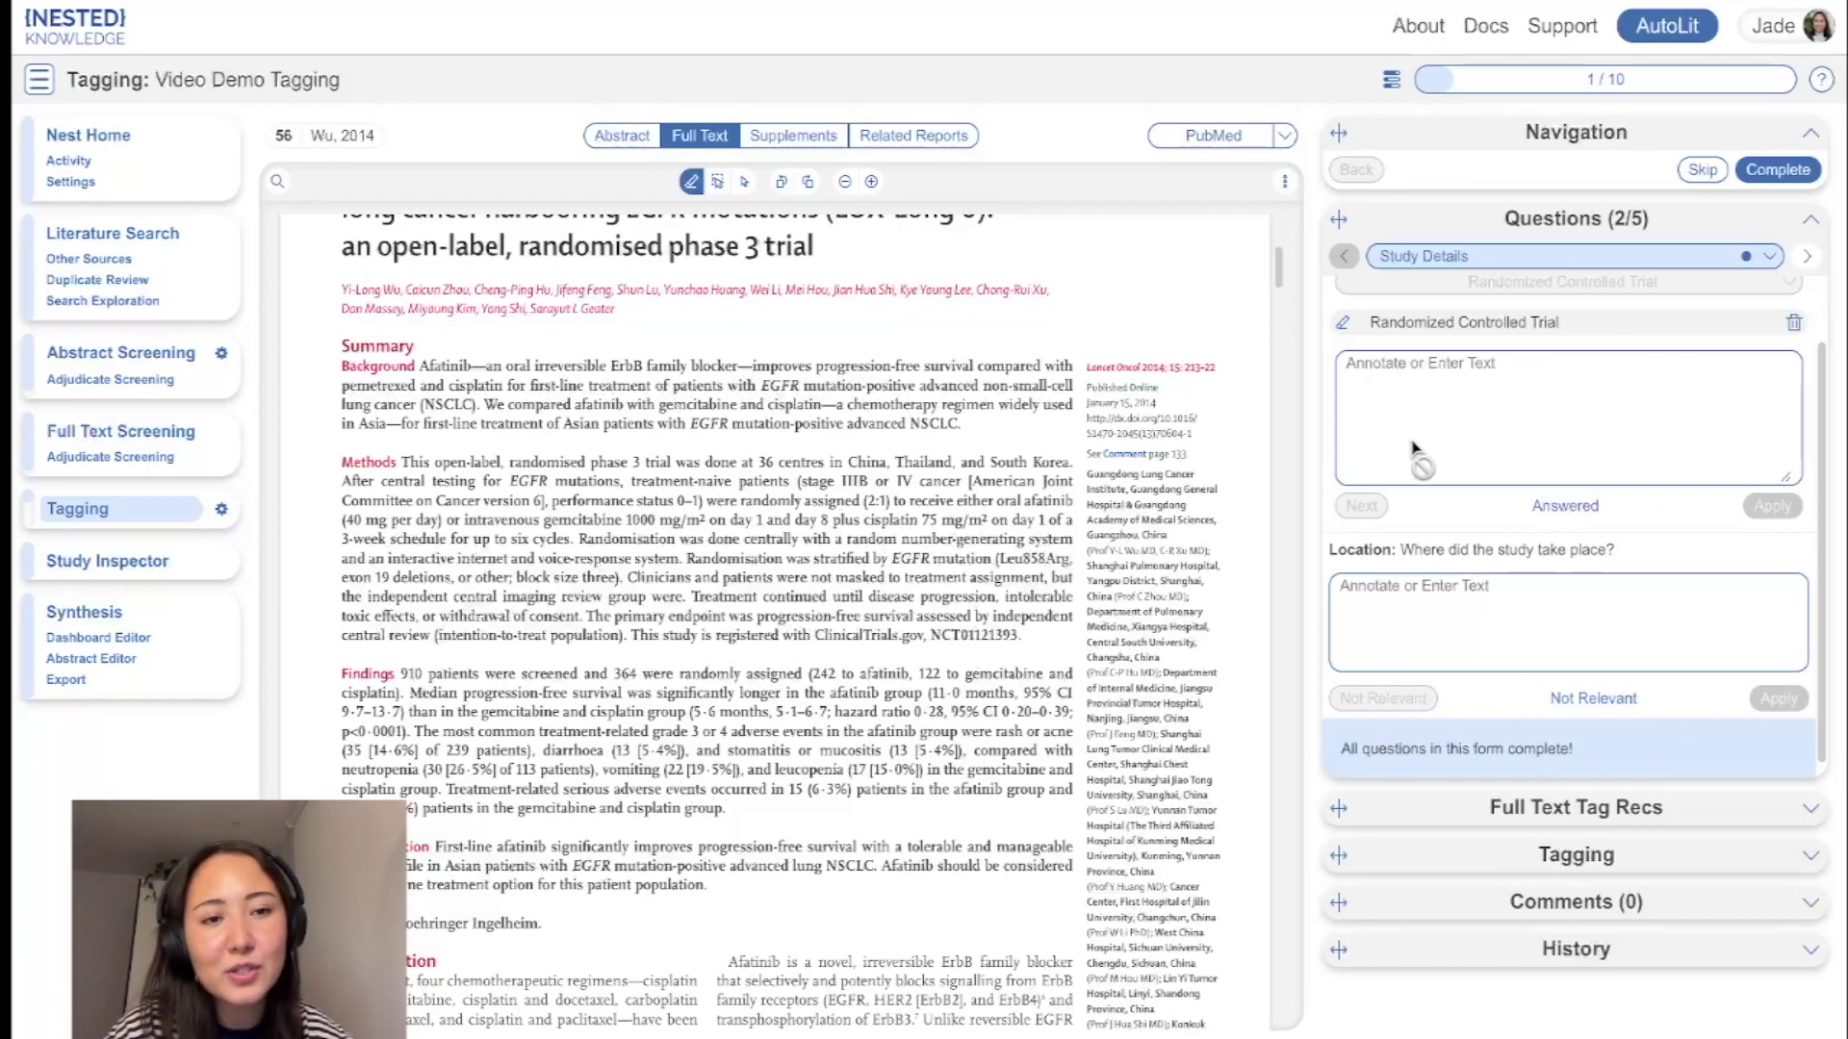
- Apply a Mean Age Patient Characteristics tag, with a box drawn around Table 1 as its evidence
click(1808, 258)
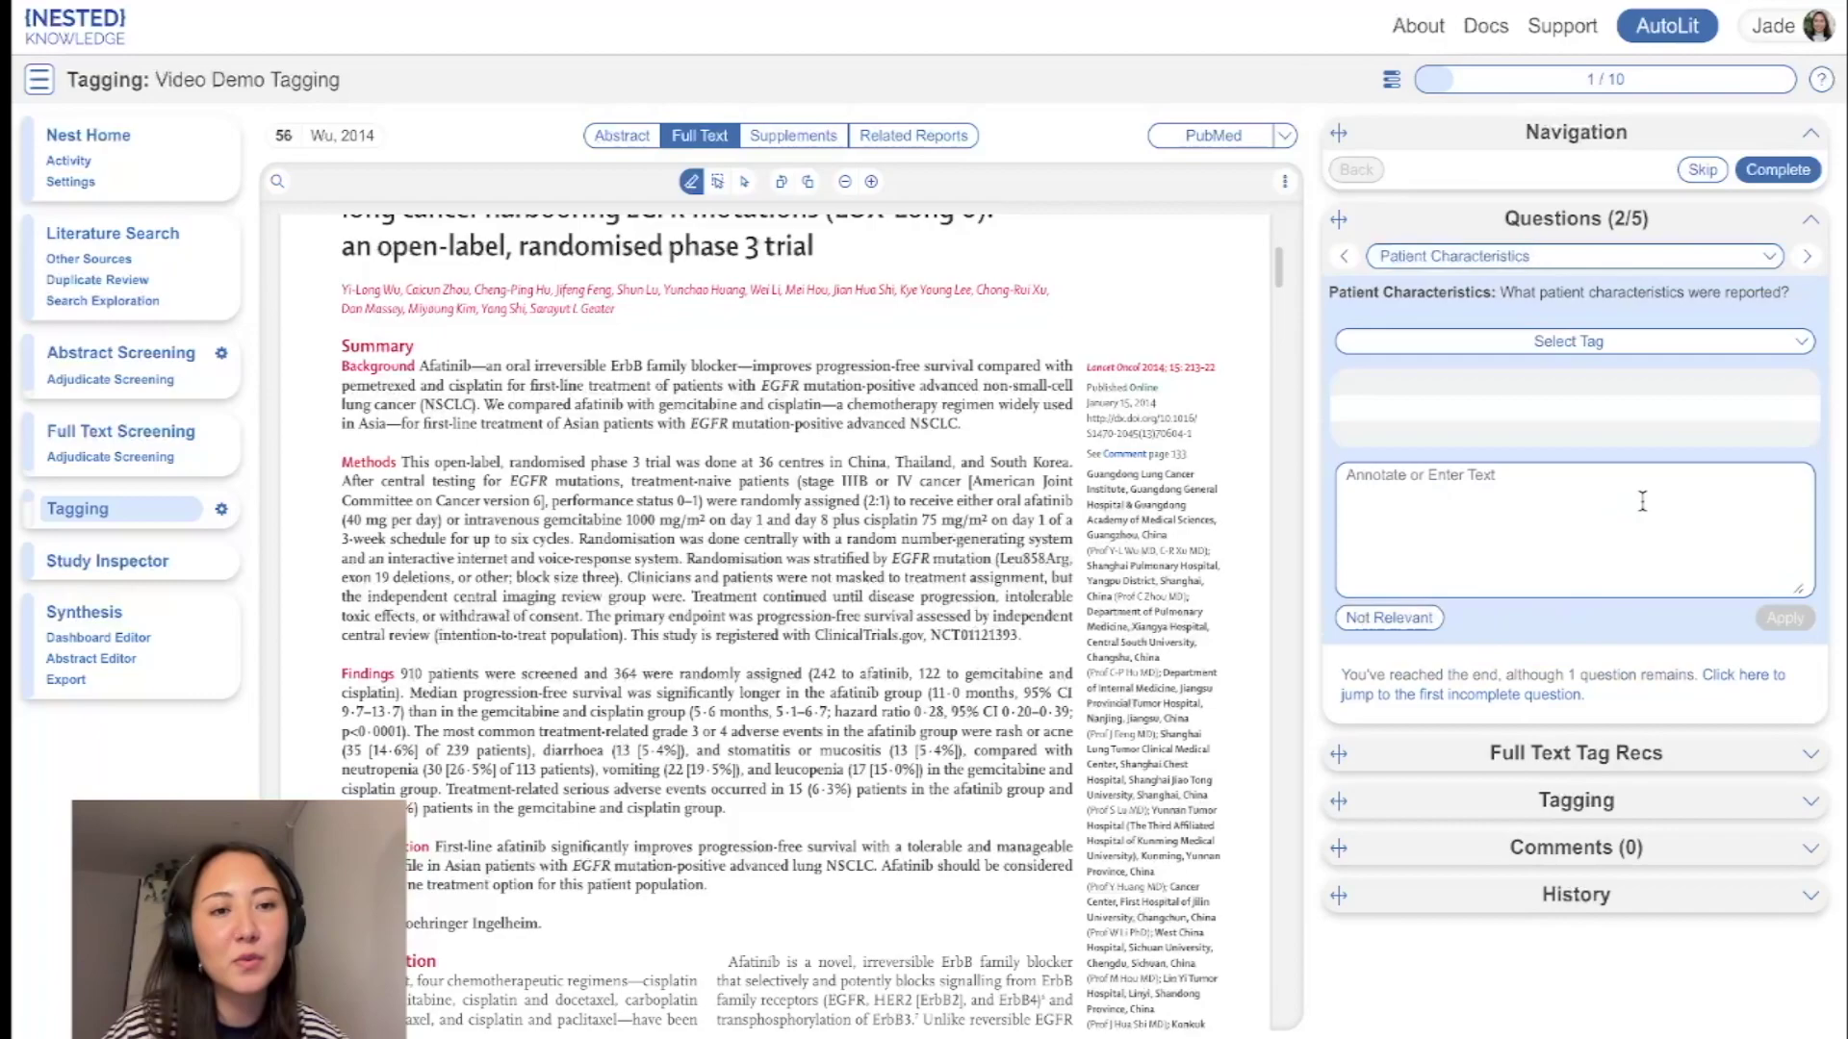
click(1583, 344)
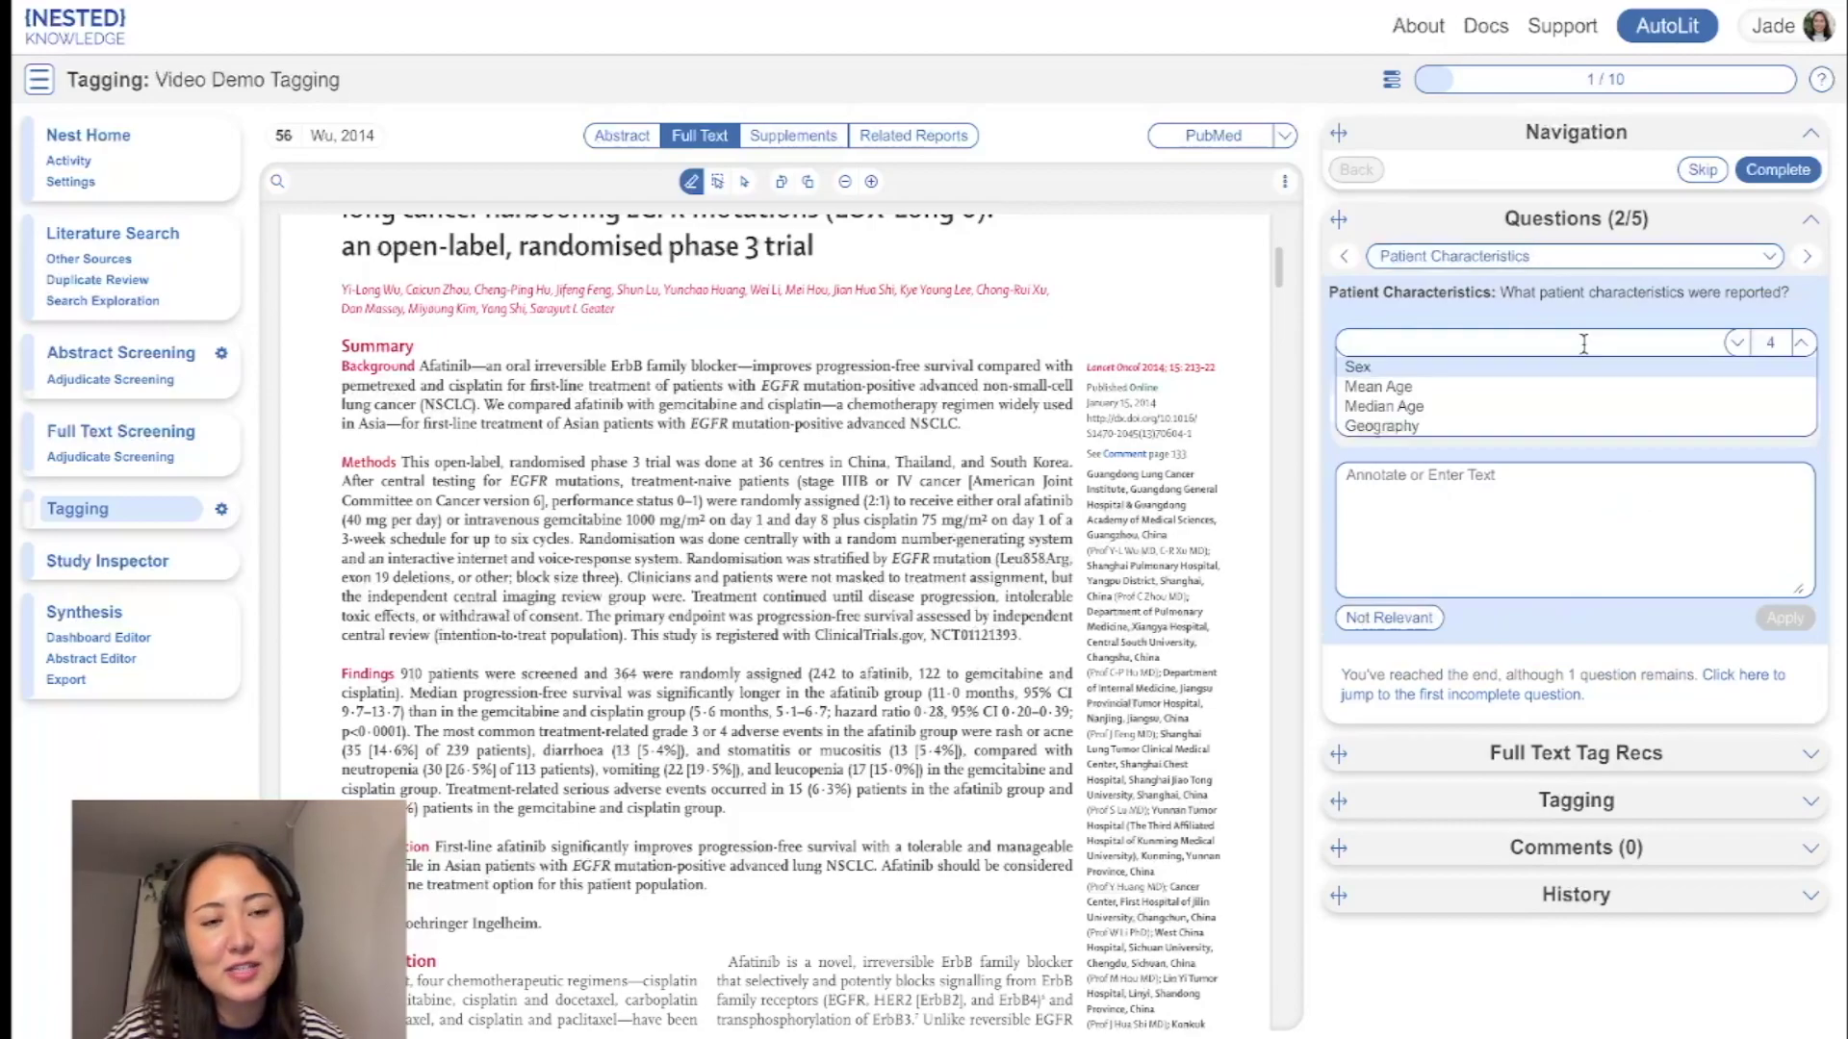
click(1413, 389)
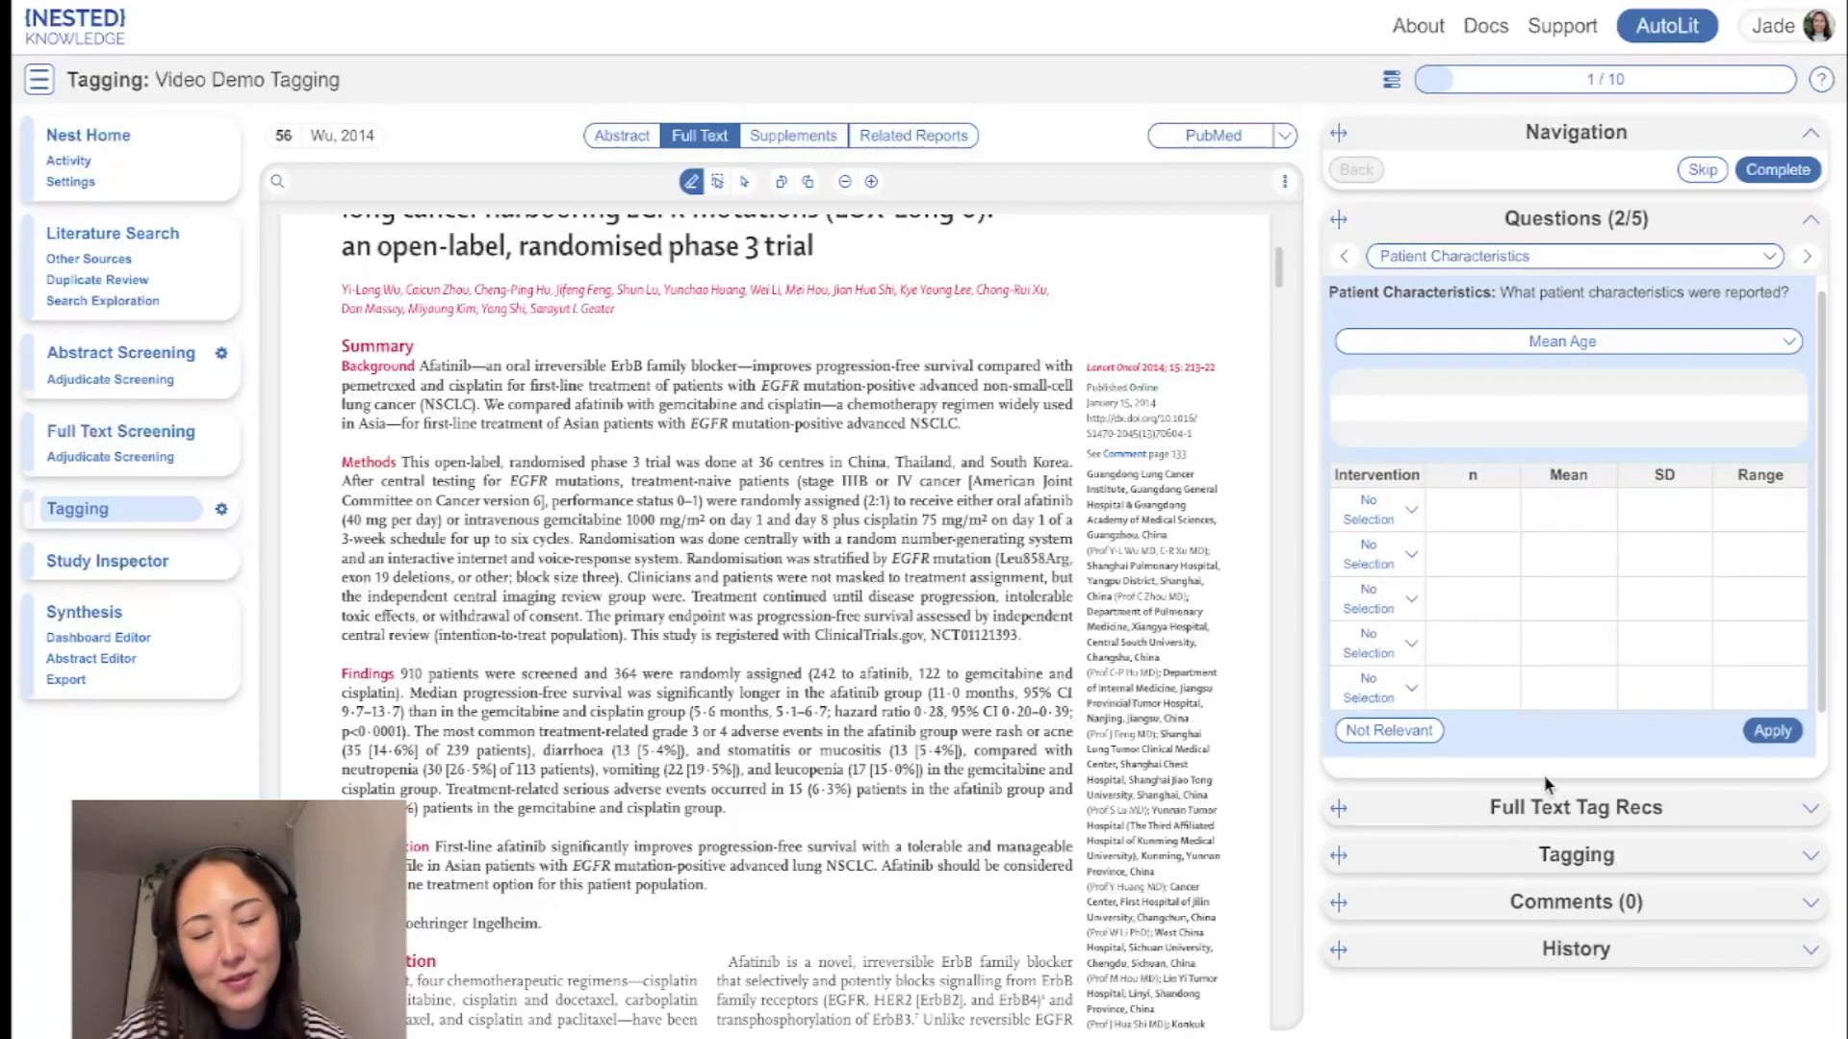
click(717, 181)
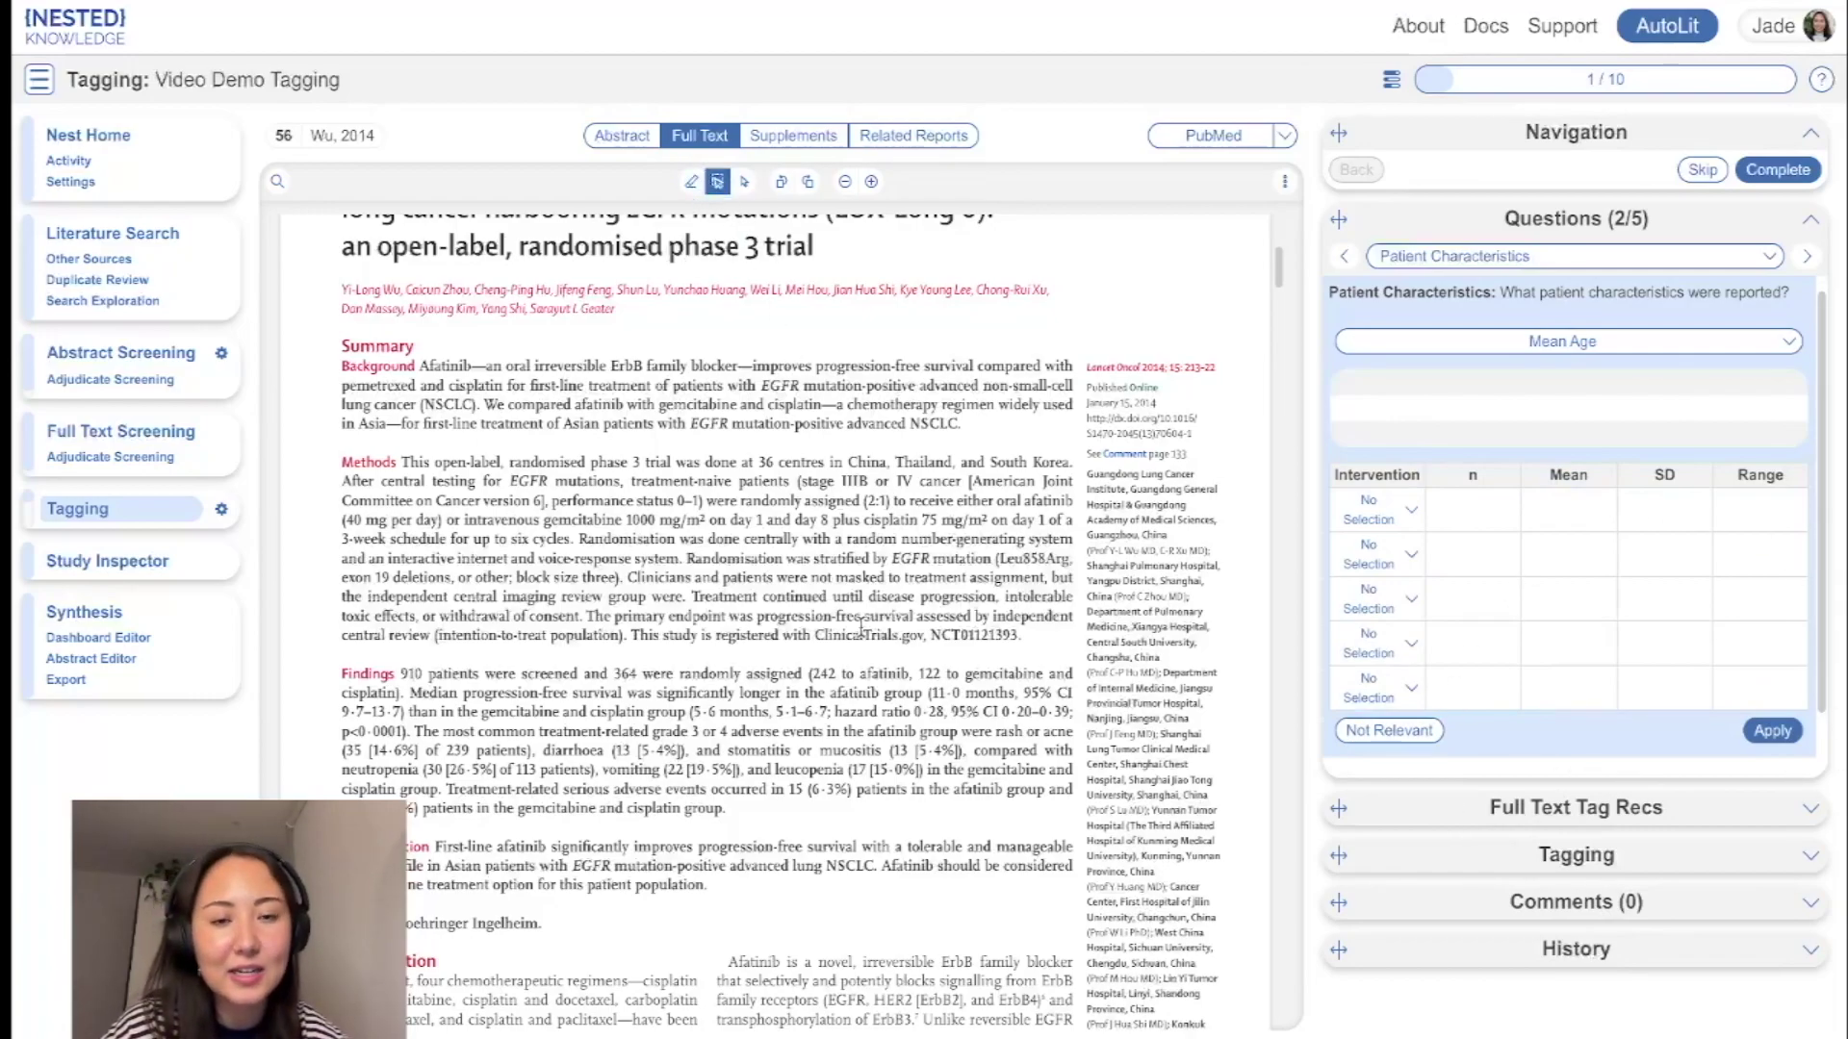
scroll(861, 625, down, 20)
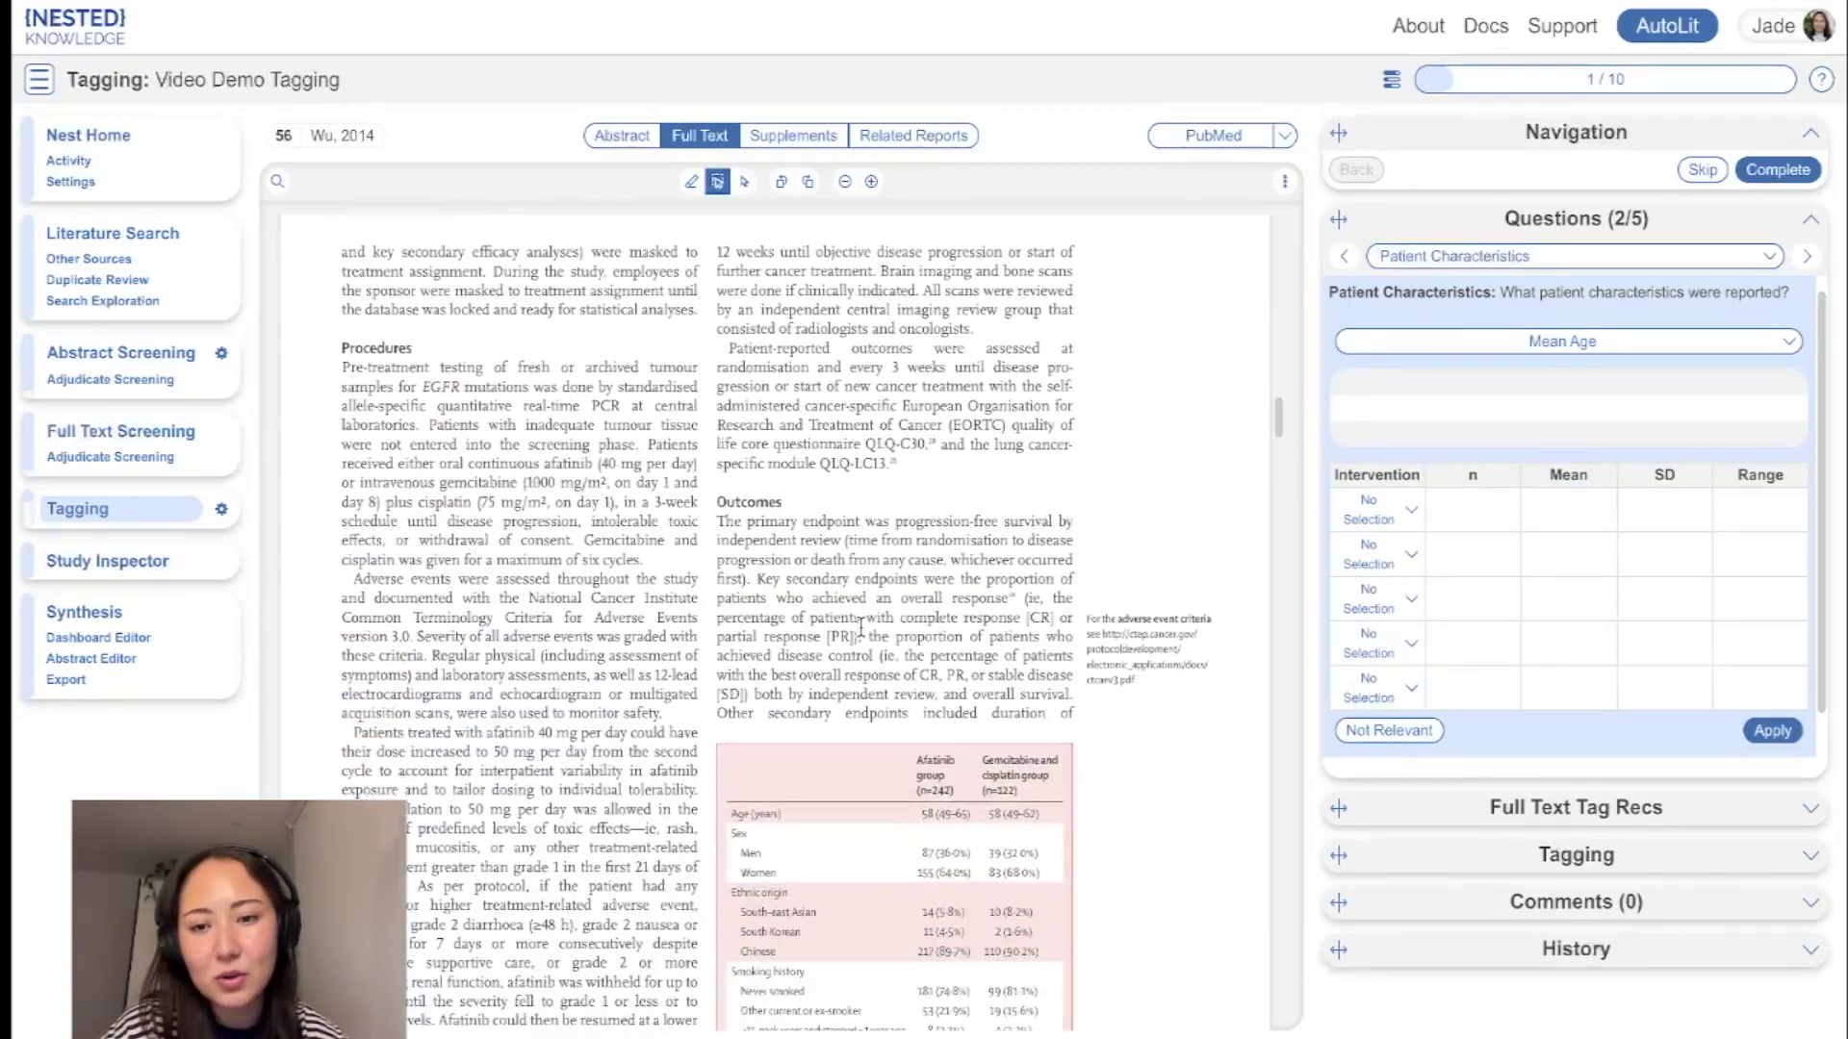
scroll(861, 630, down, 5)
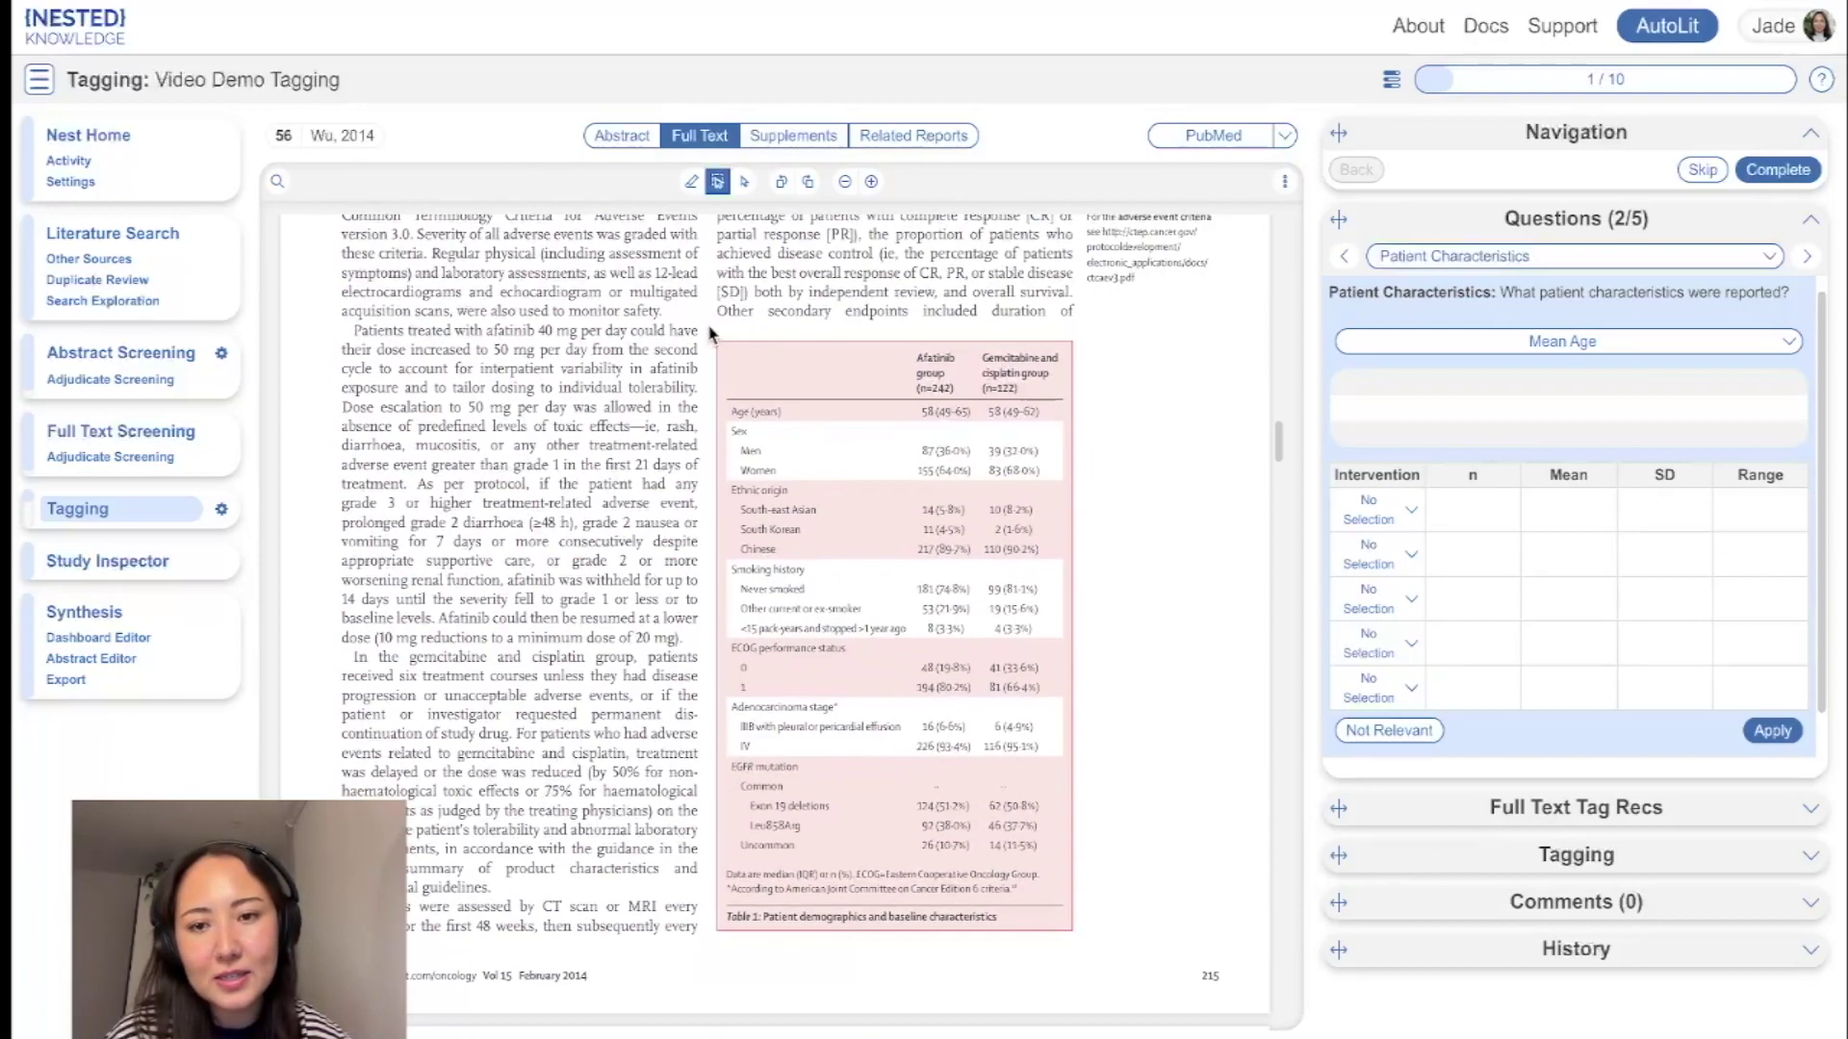
drag(710, 327, 1087, 946)
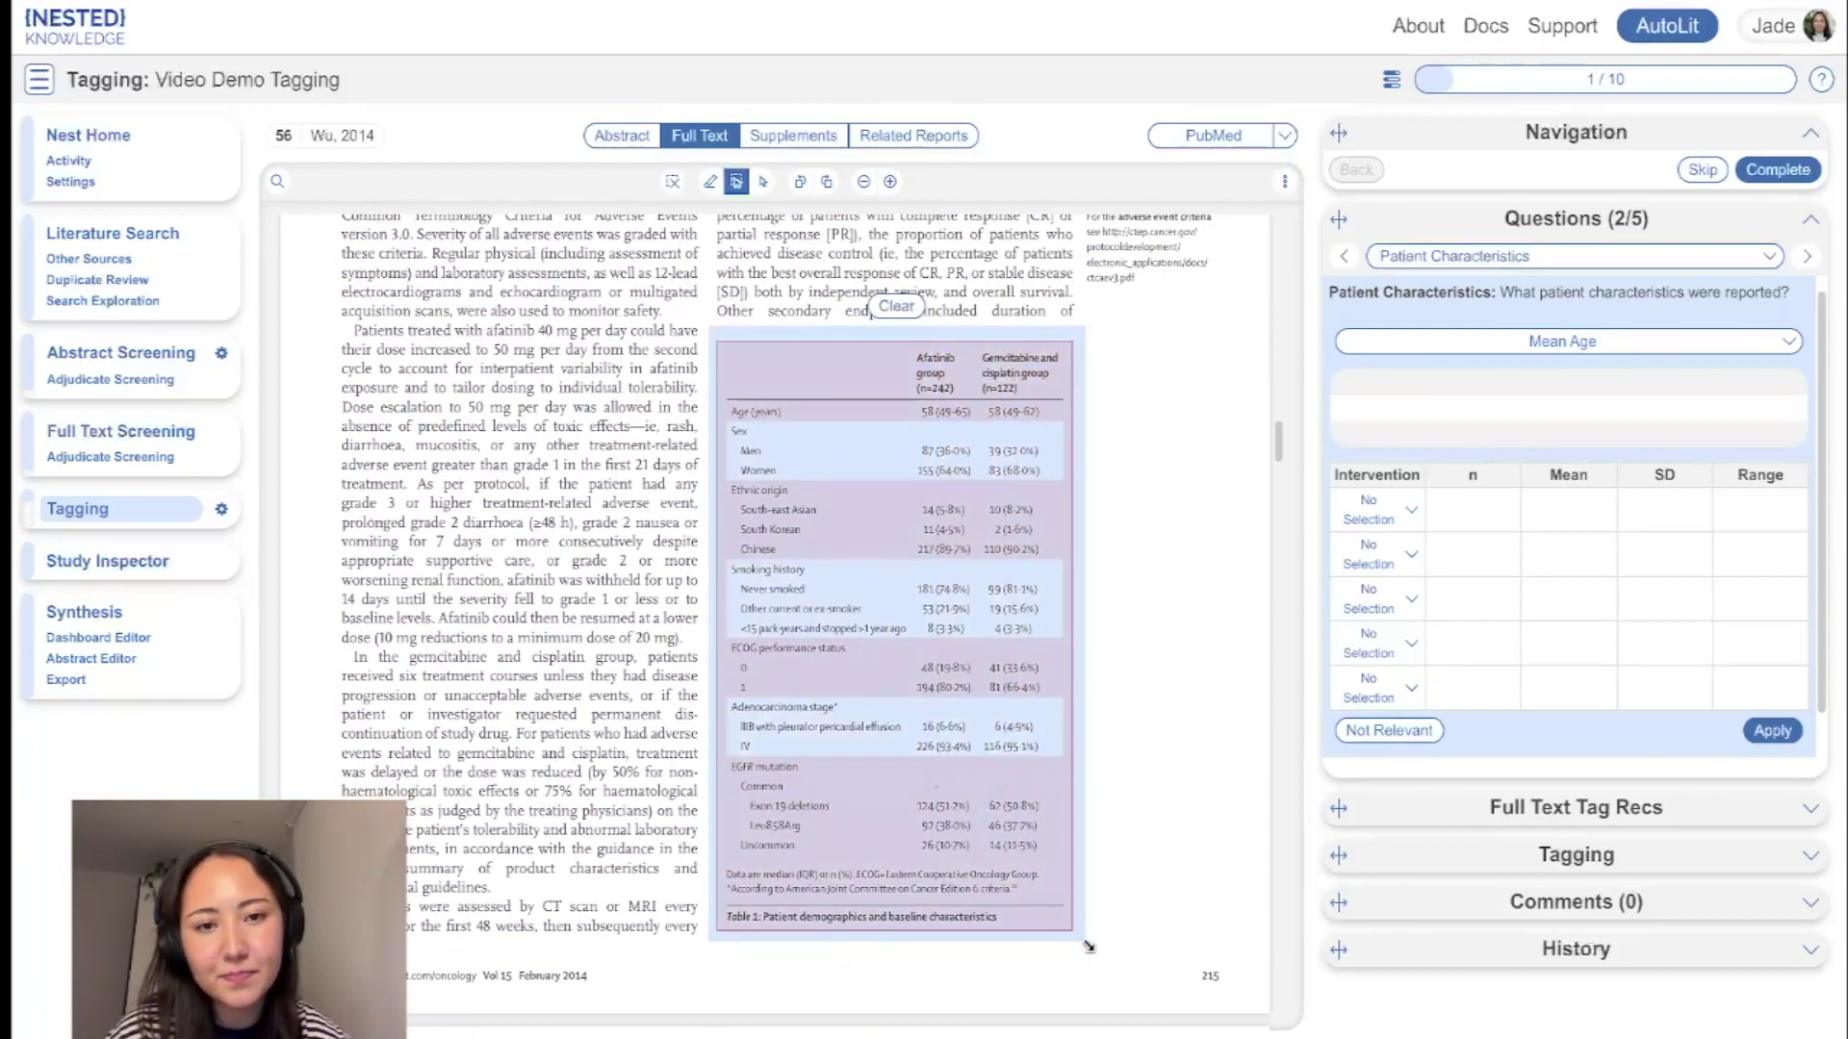
click(1774, 734)
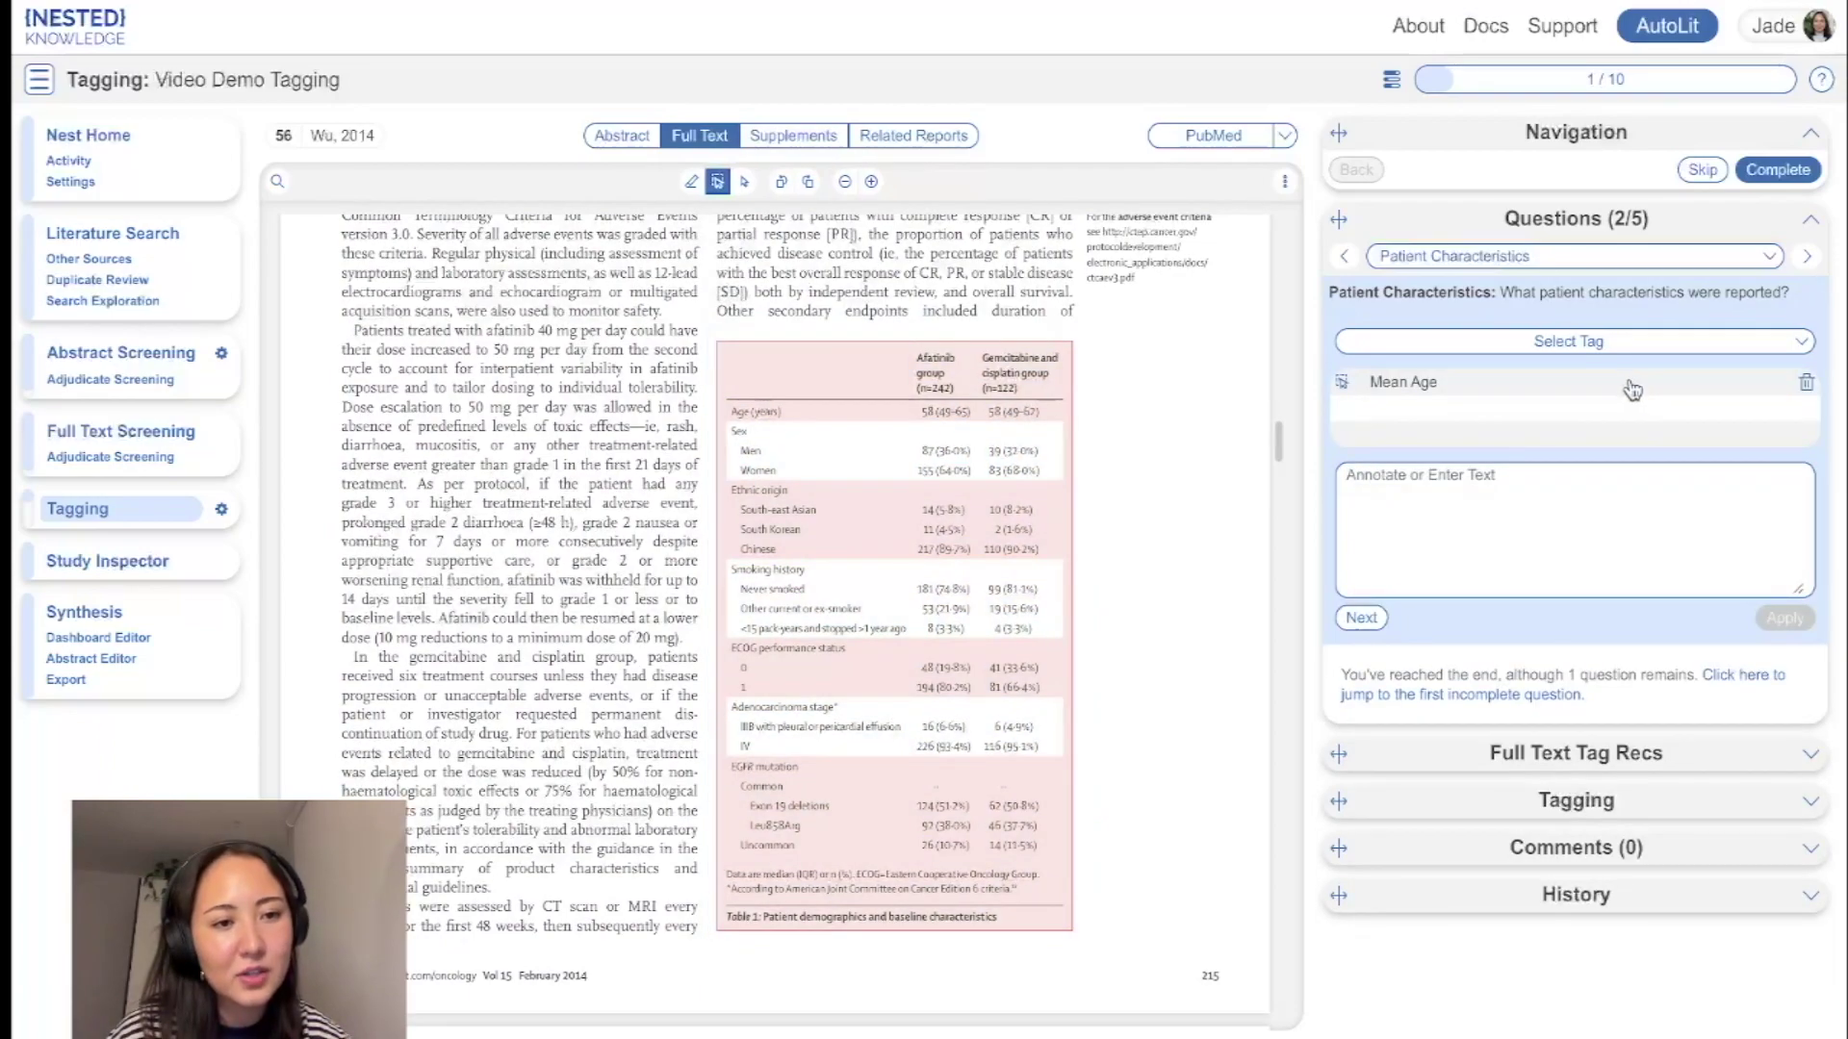
- Review the Mean Age answer and delete the duplicate Mean Age tag
click(1634, 388)
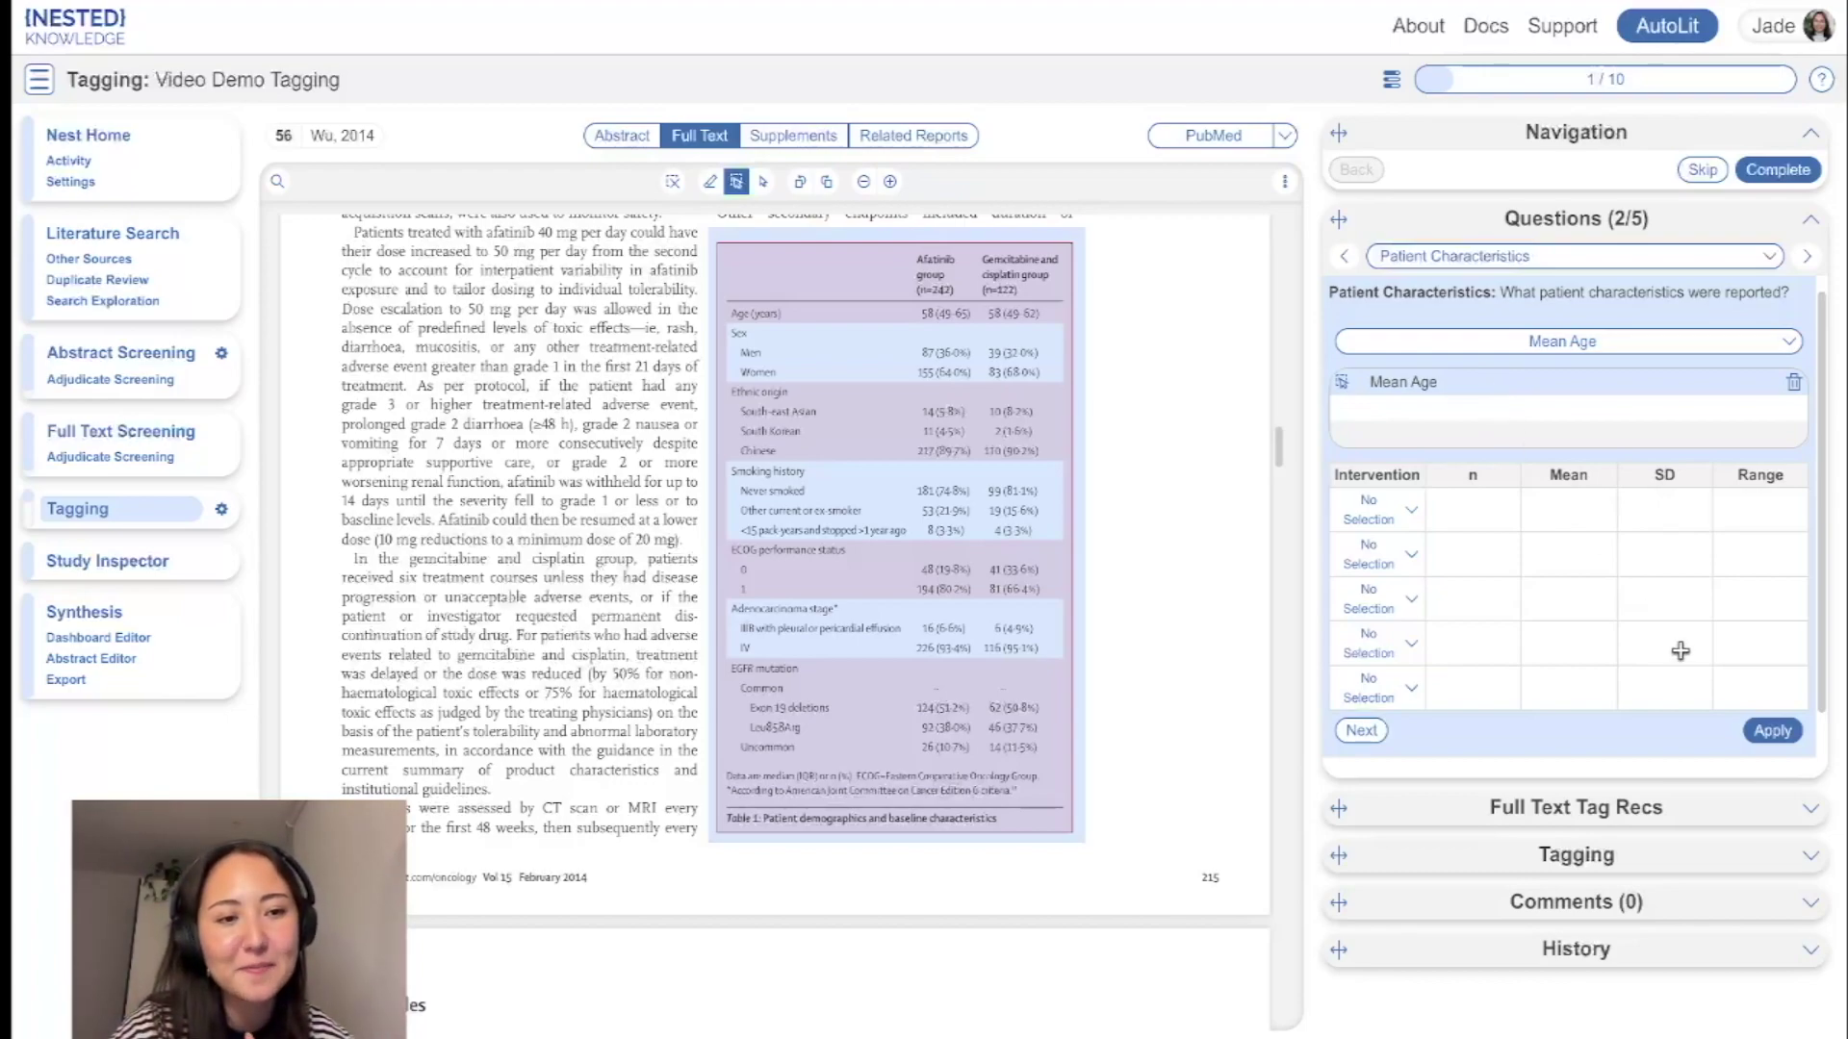
click(1774, 732)
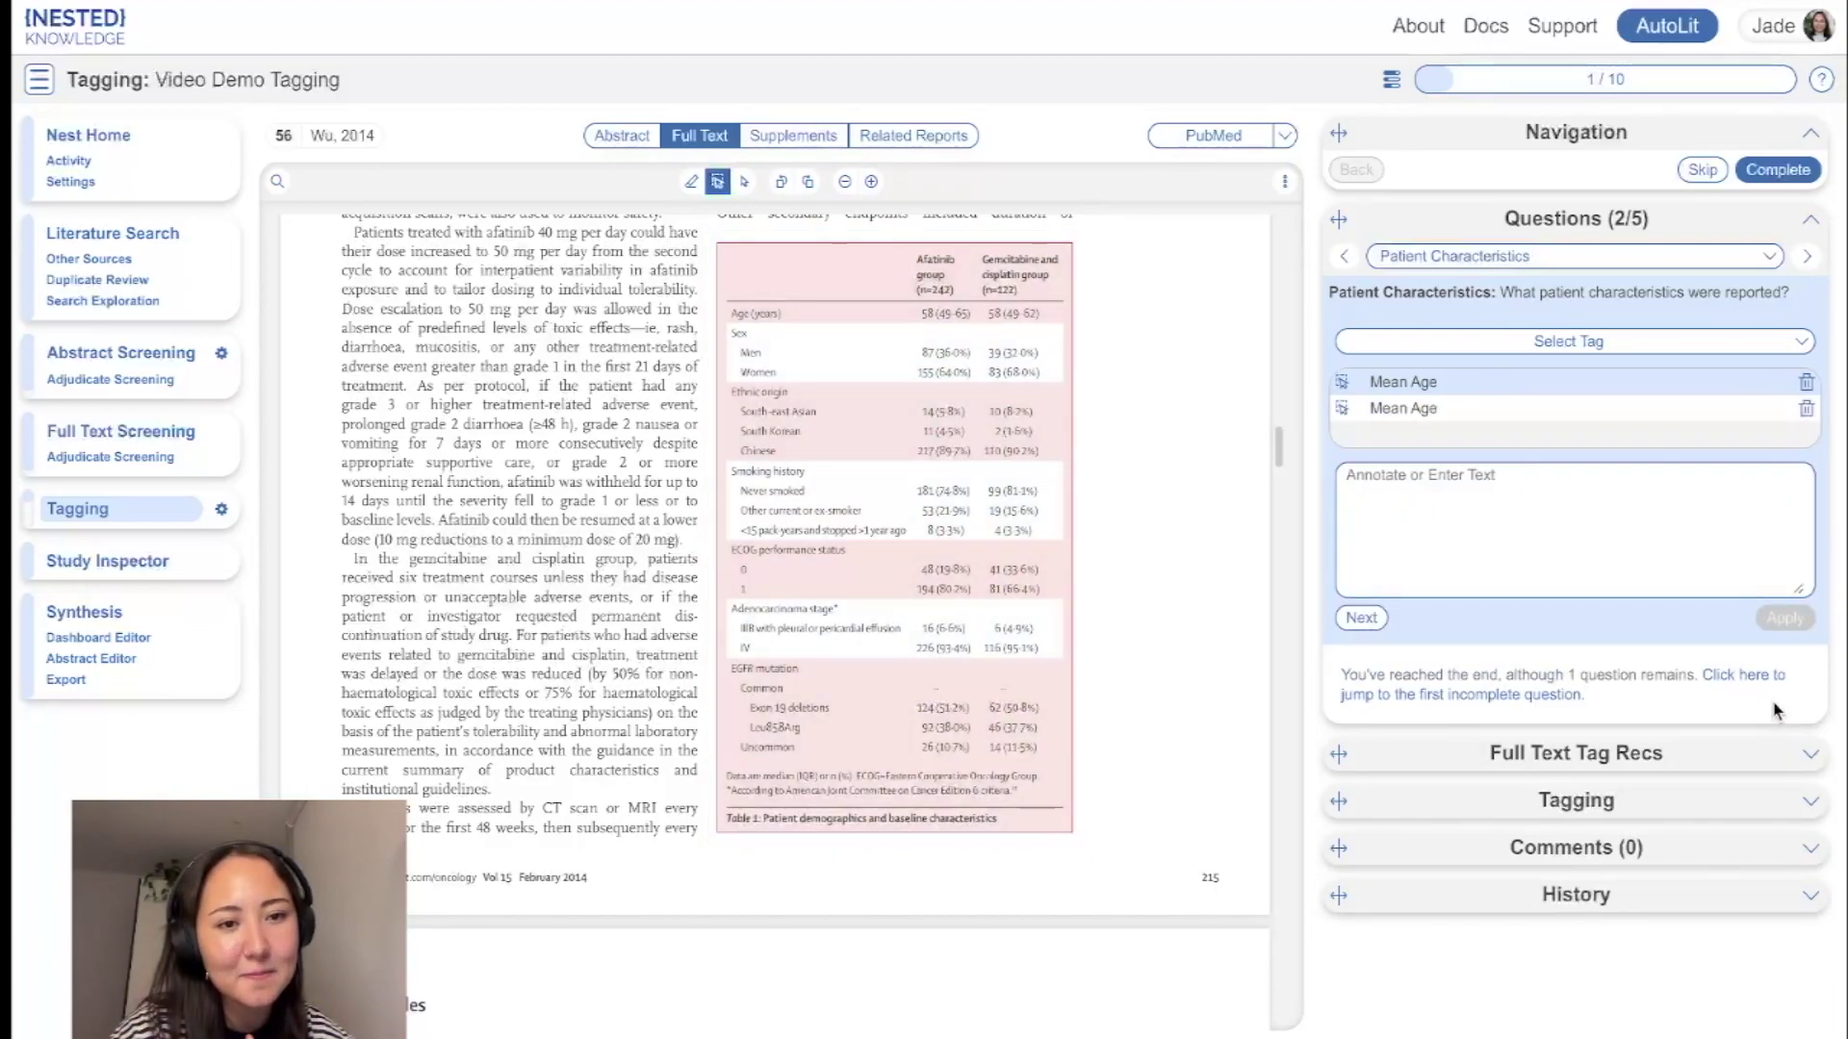
click(1806, 384)
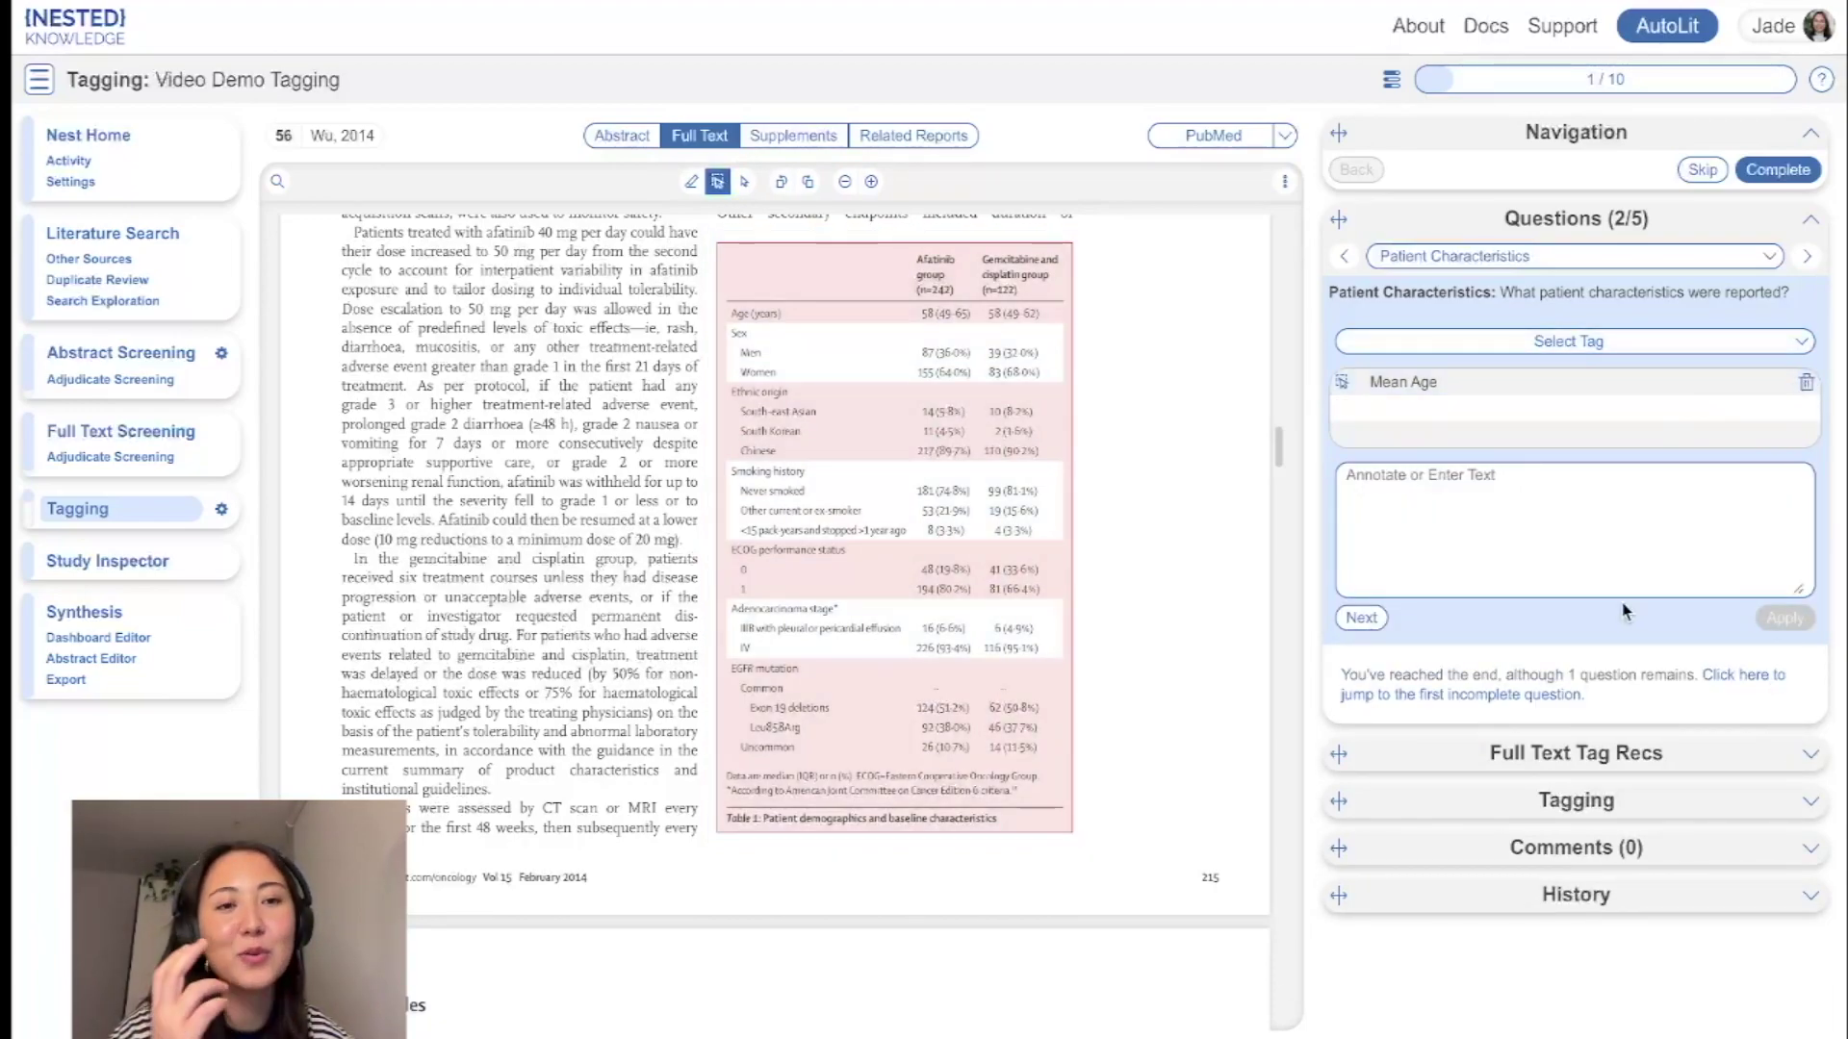
- Finish Patient Characteristics and switch to the Interventions/Comparators question form
click(1360, 618)
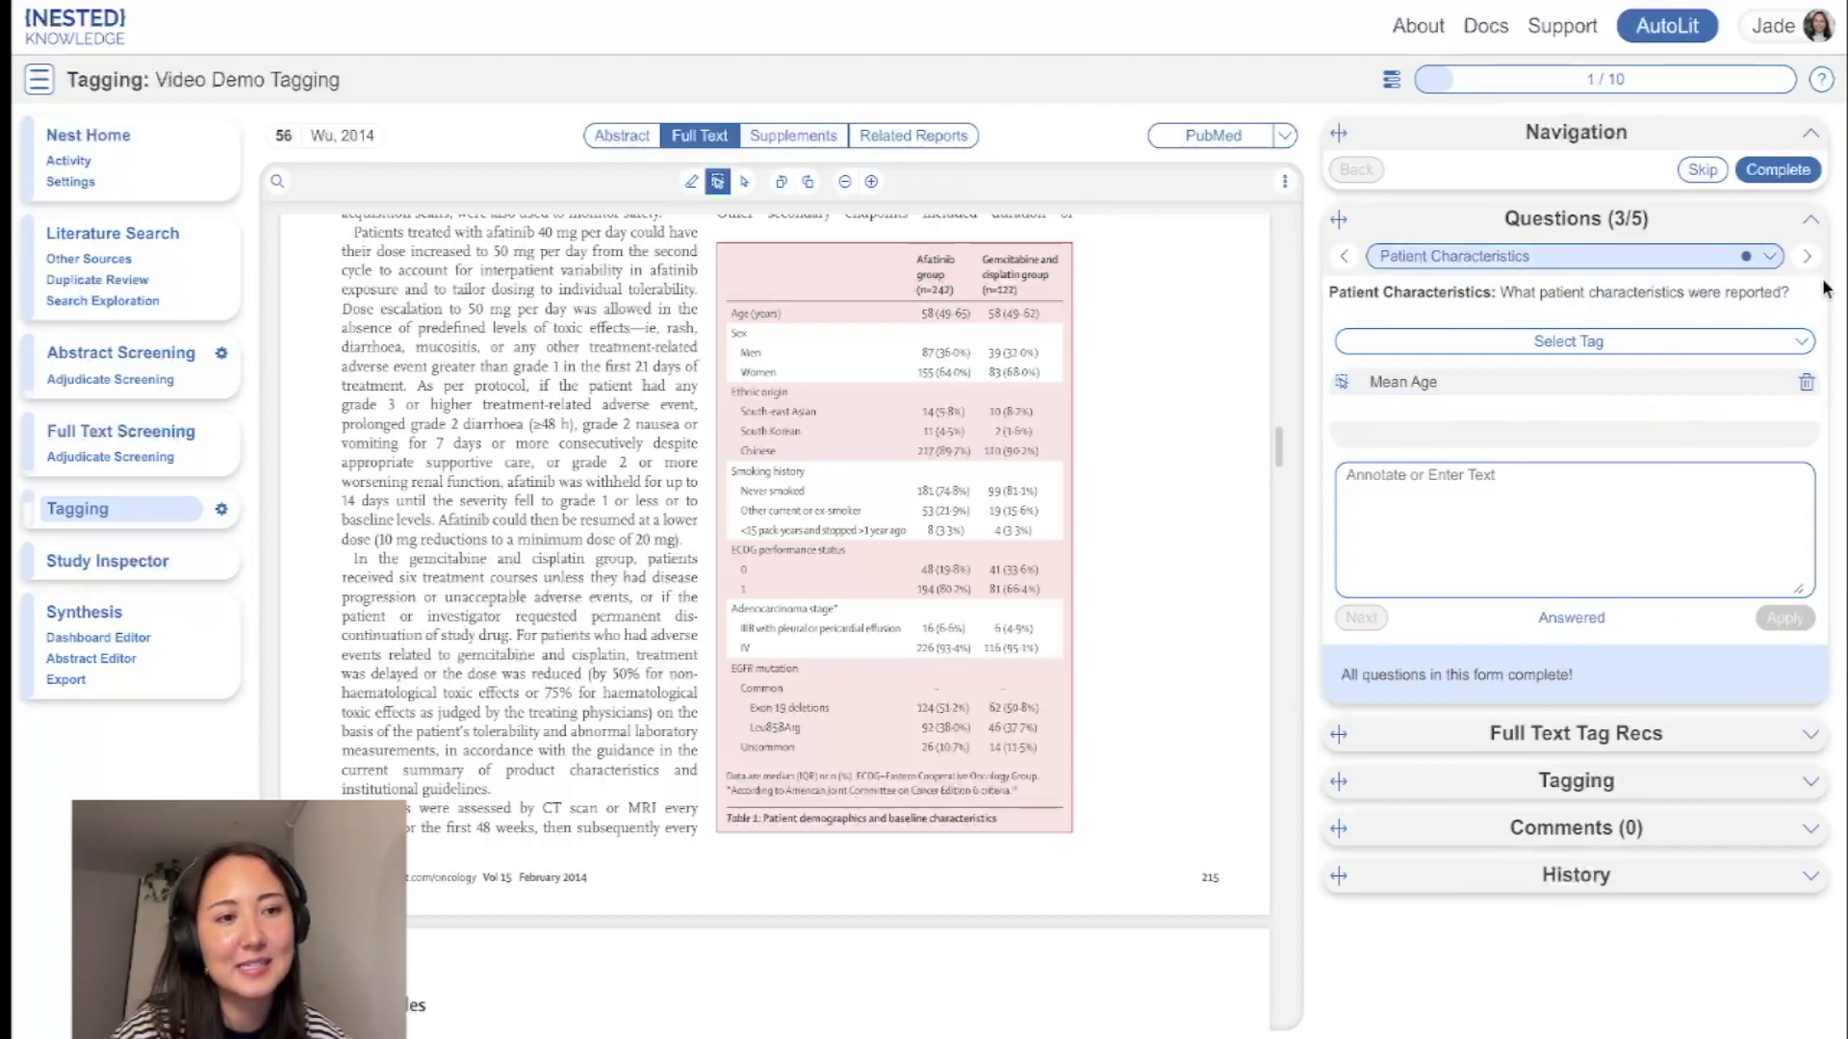
click(1747, 262)
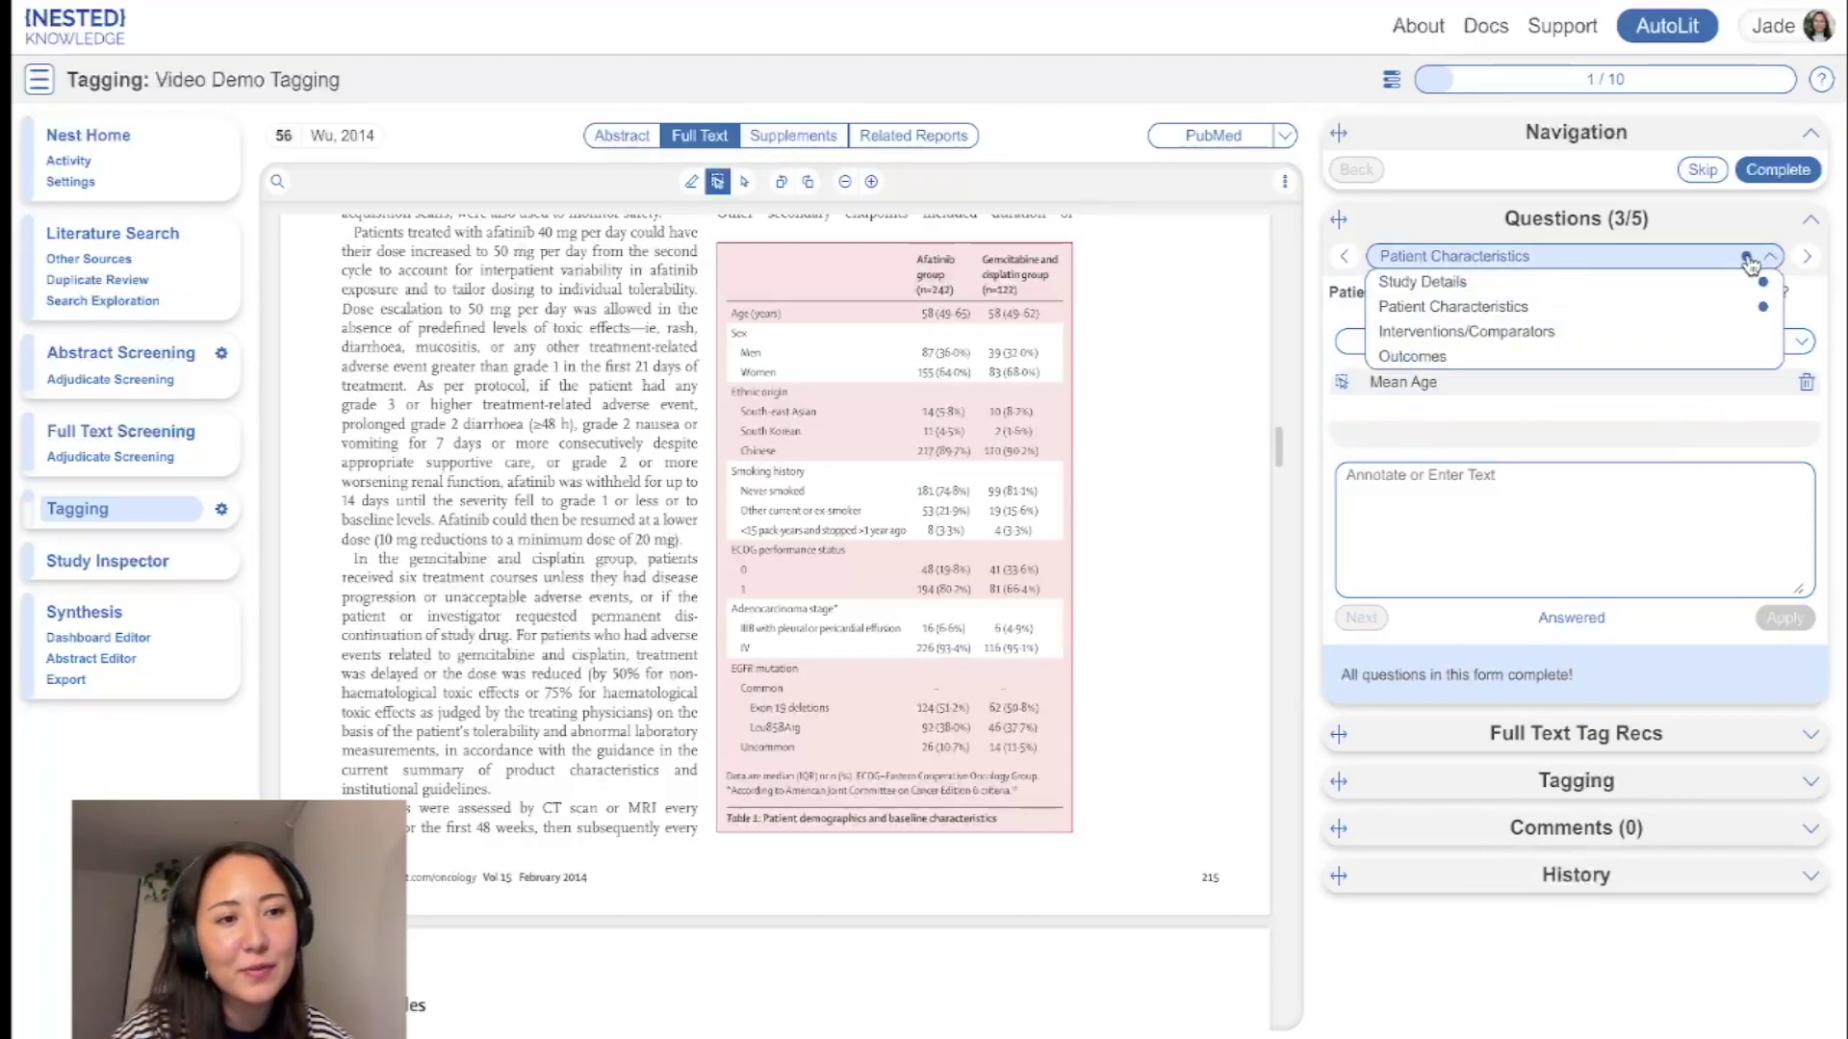
click(1749, 343)
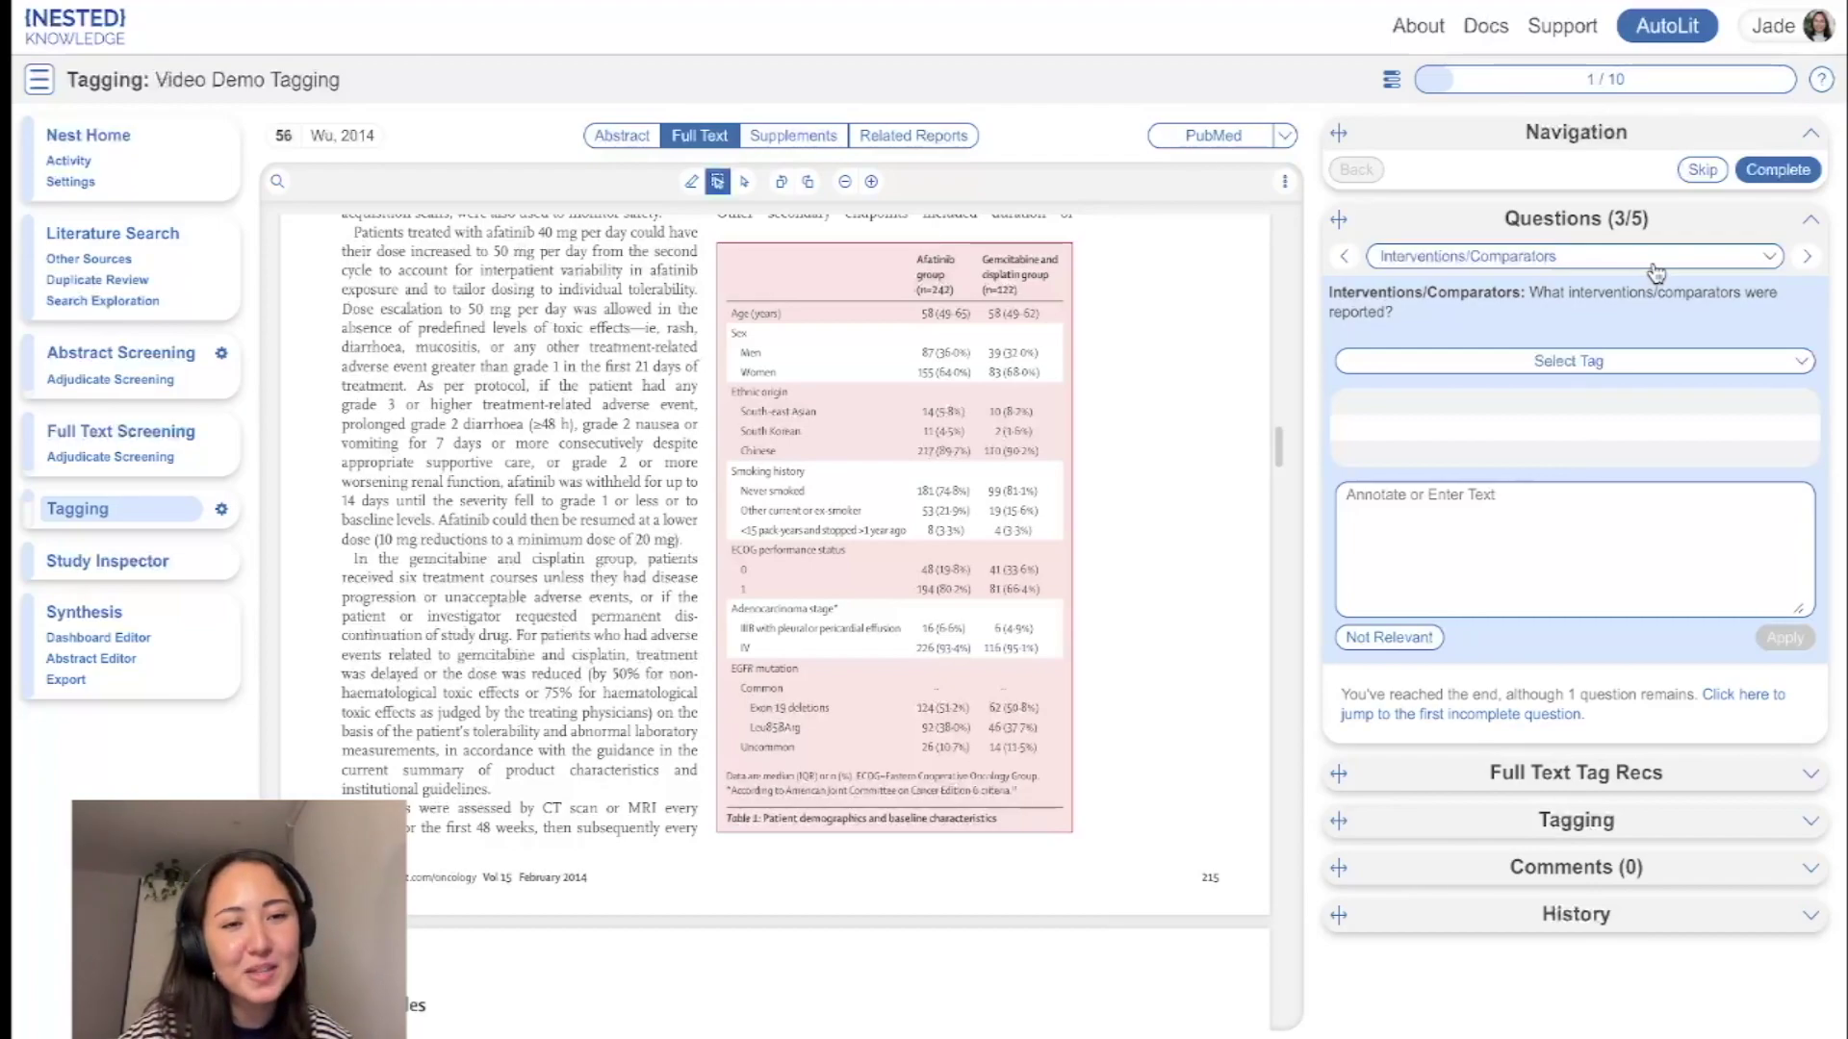
- Enter 'Gemcitabine and cisplatin' as a new Interventions/Comparators tag in Create New Tag
click(1629, 361)
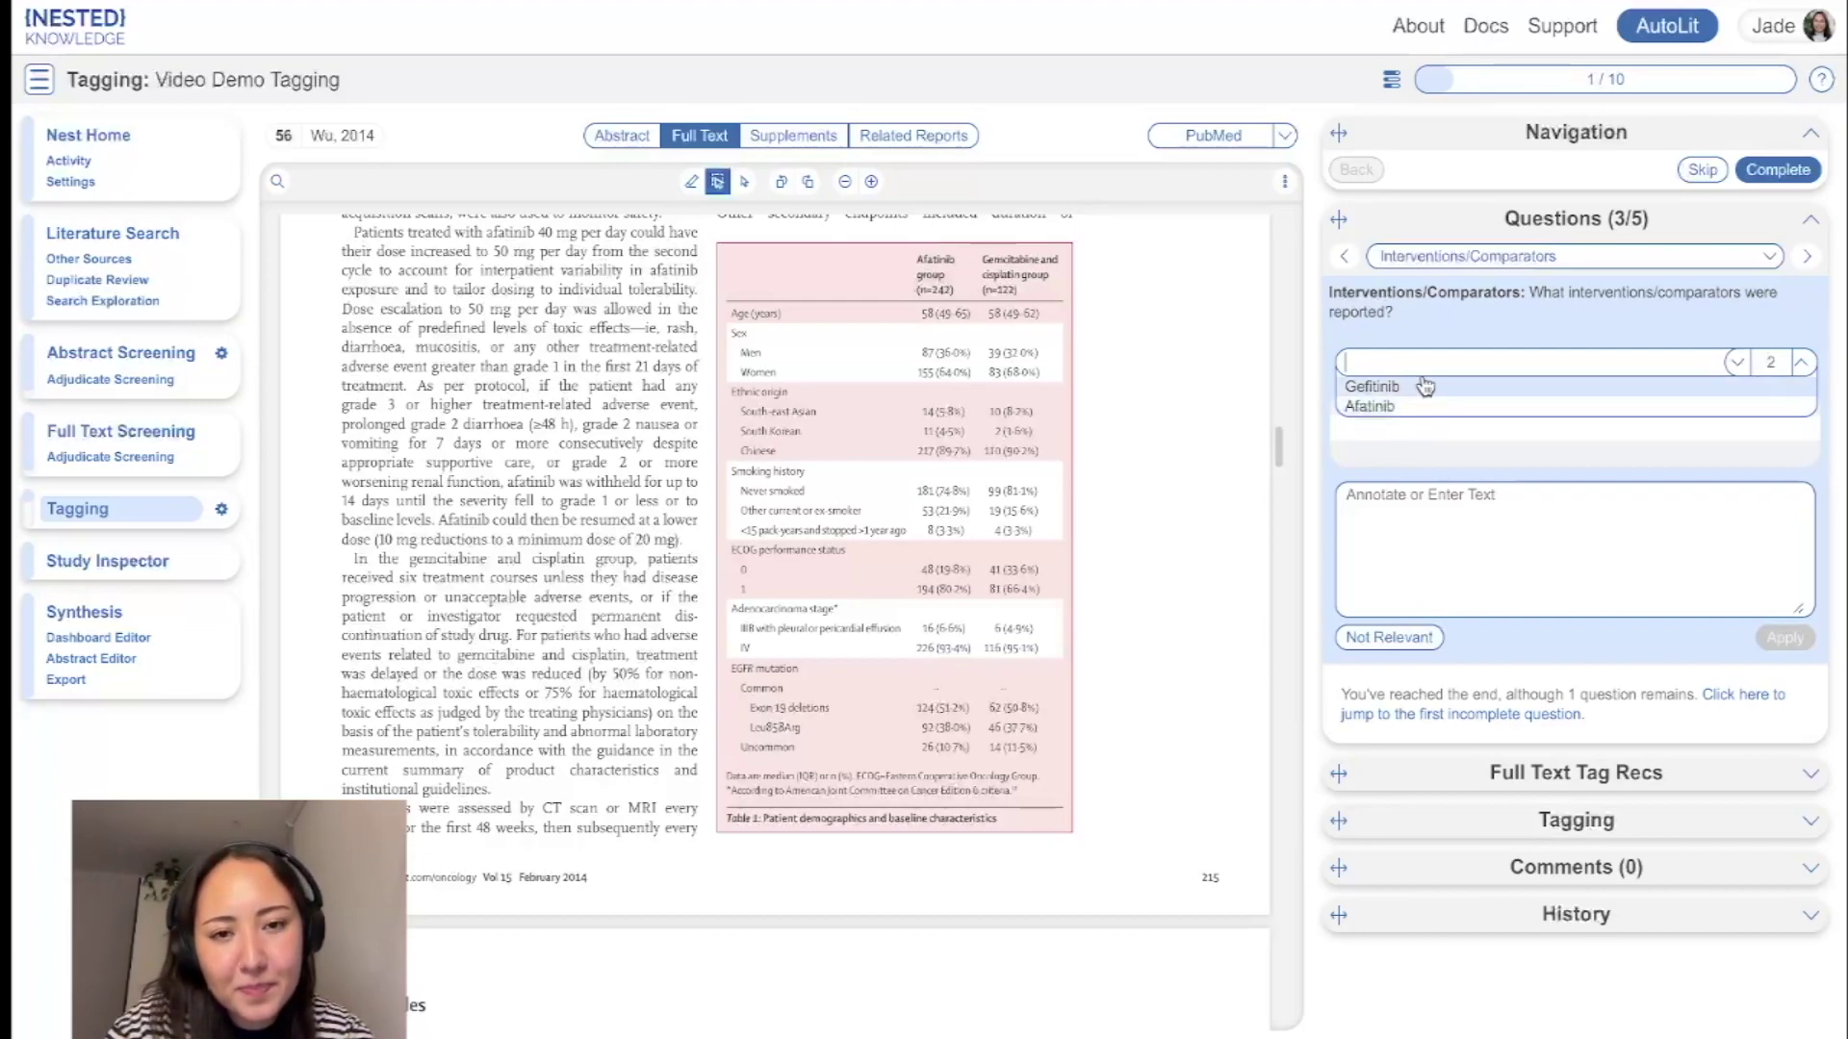
text(Gemcit)
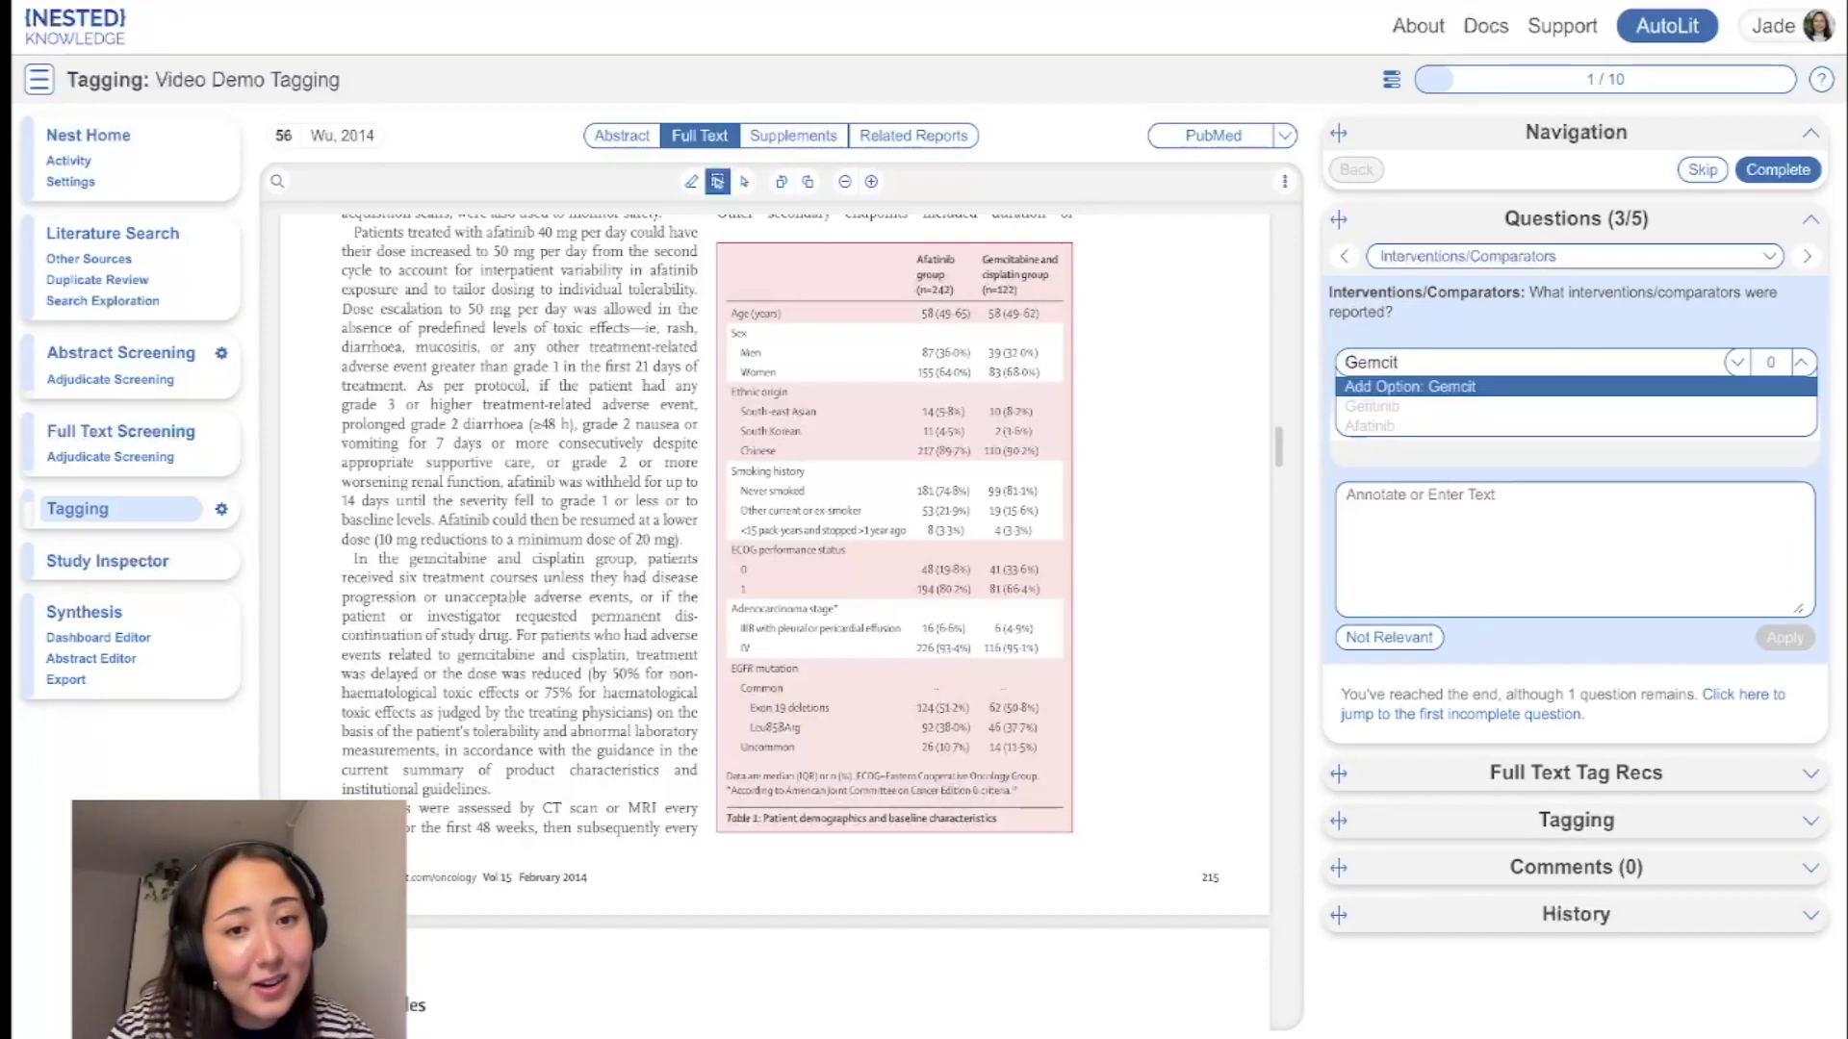
text(abine)
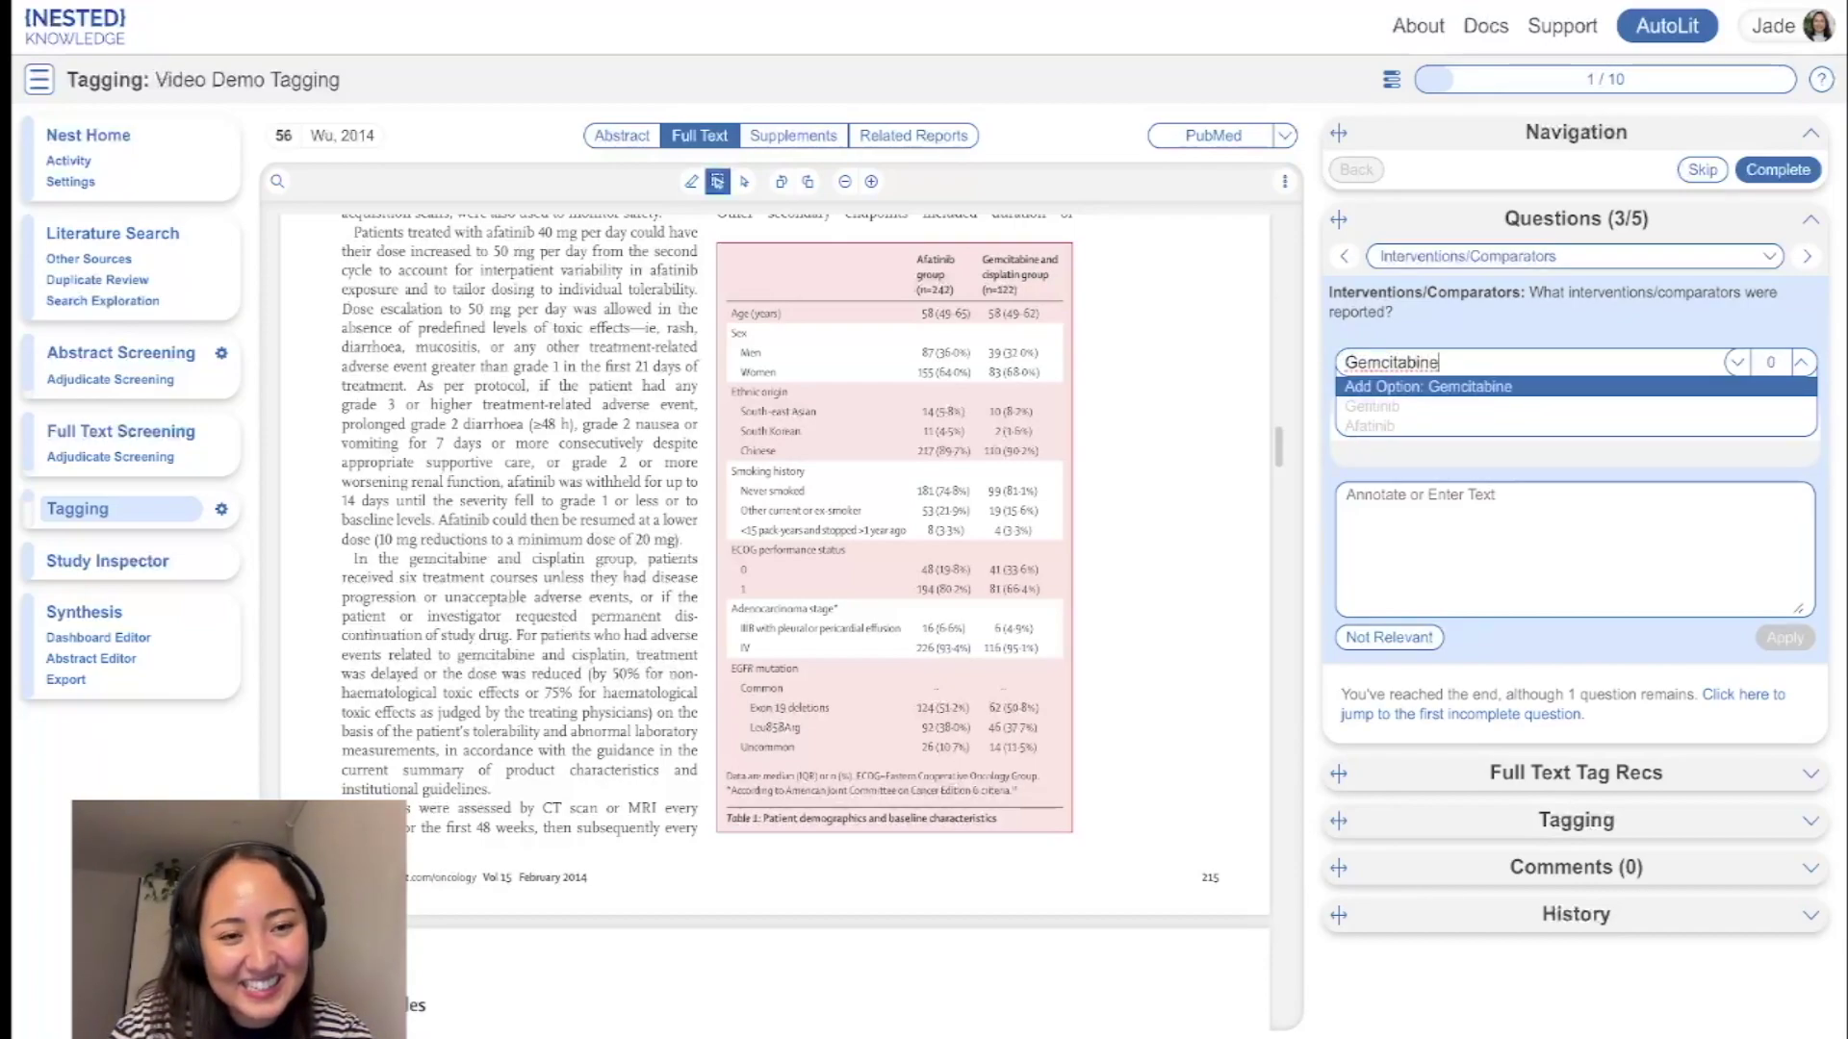
text( and cis)
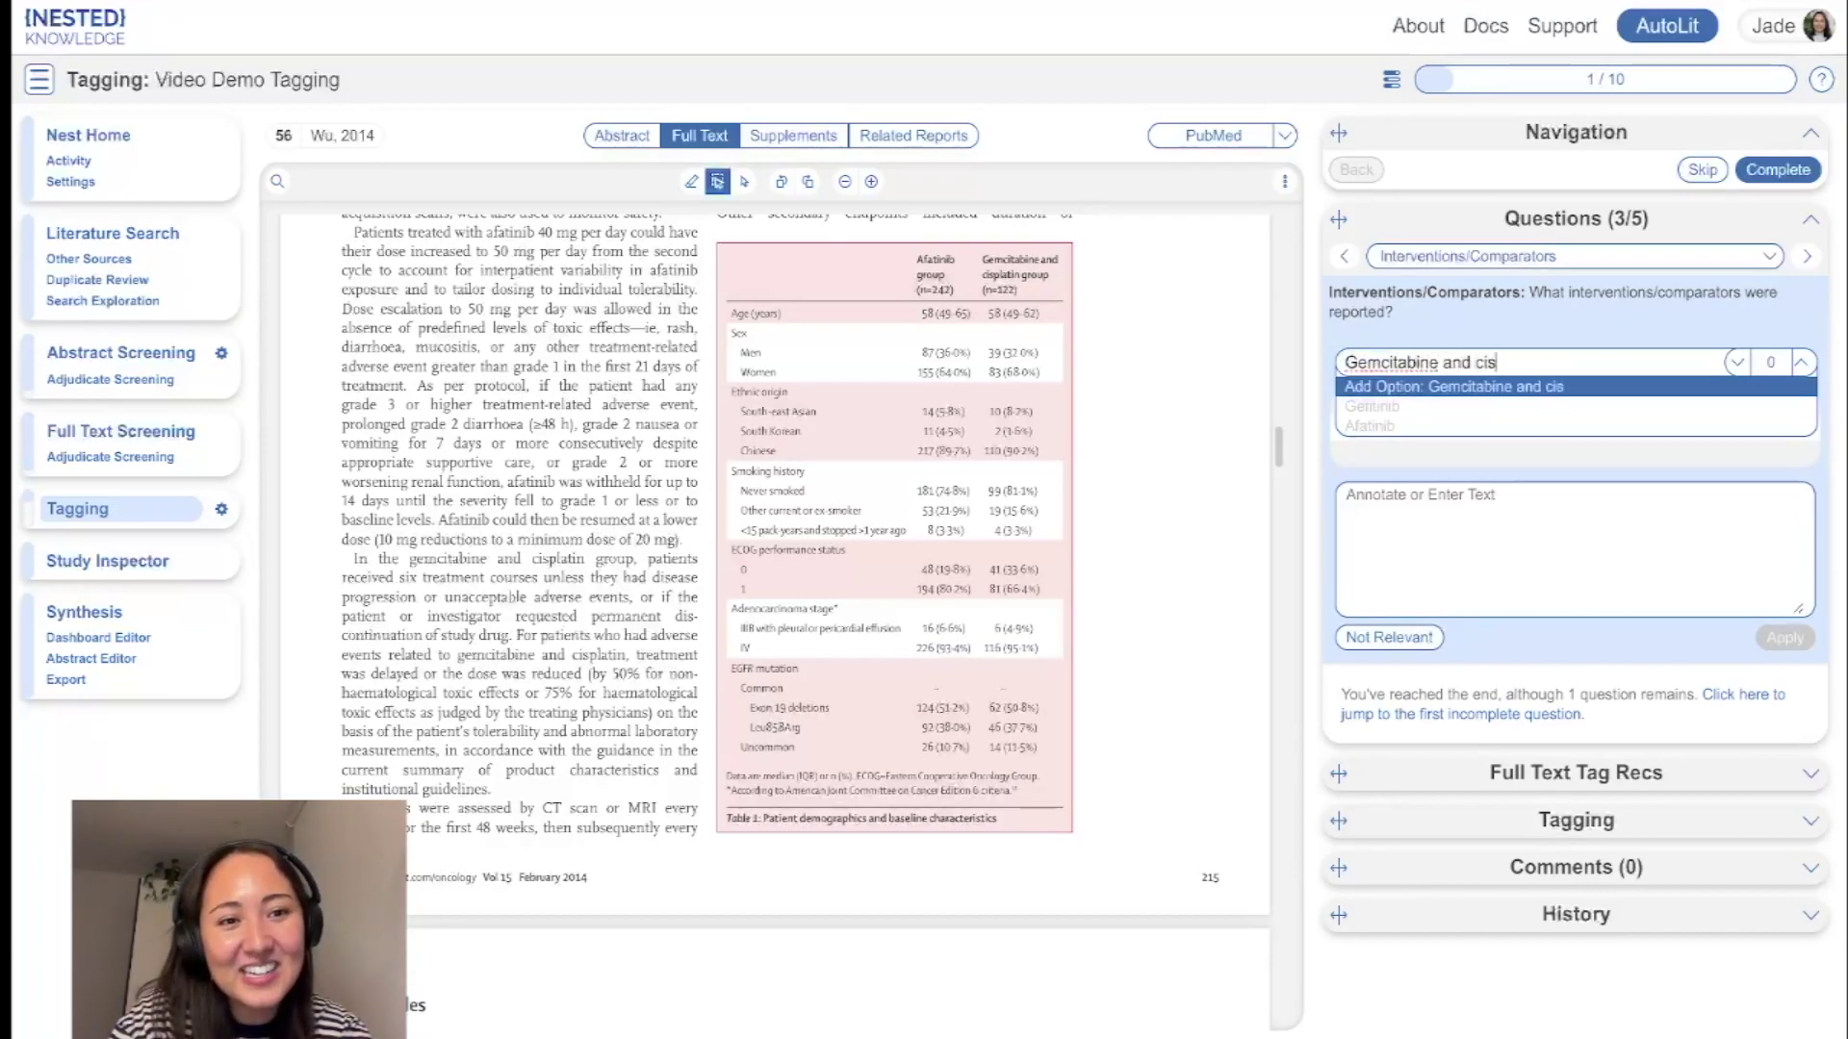
text(platin)
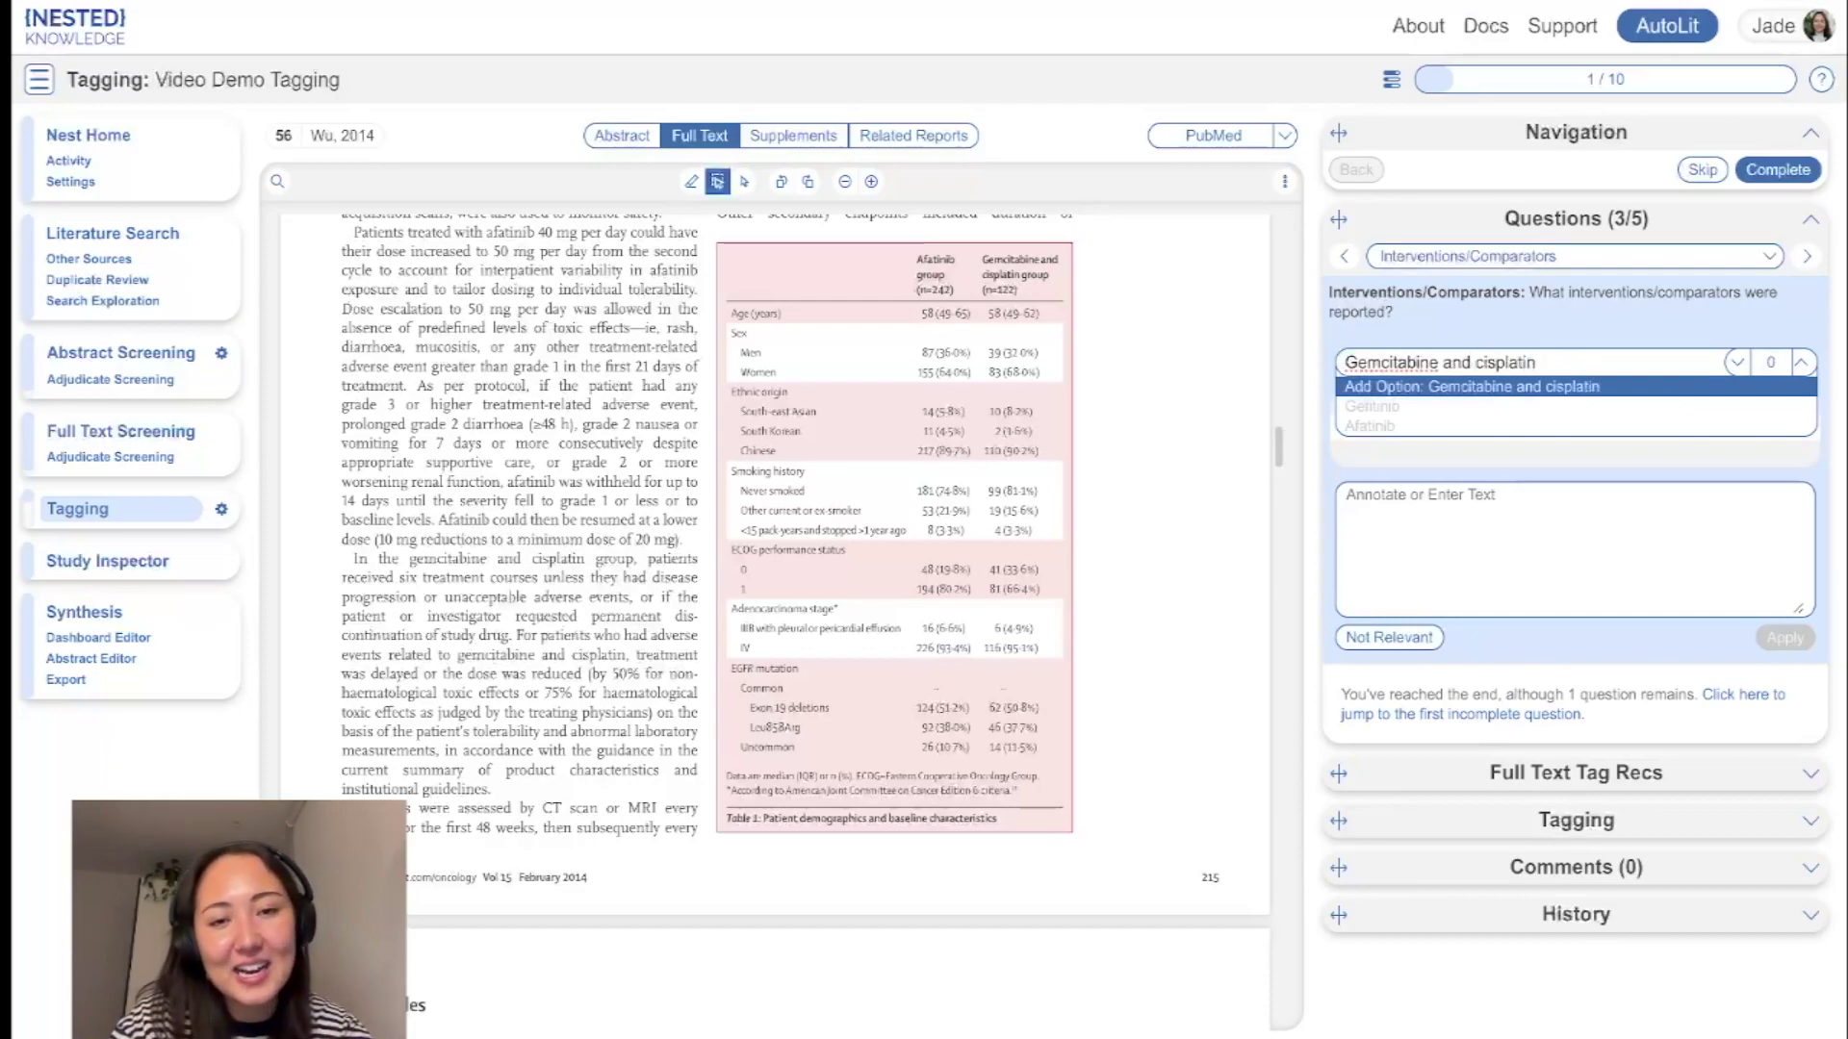
click(1479, 388)
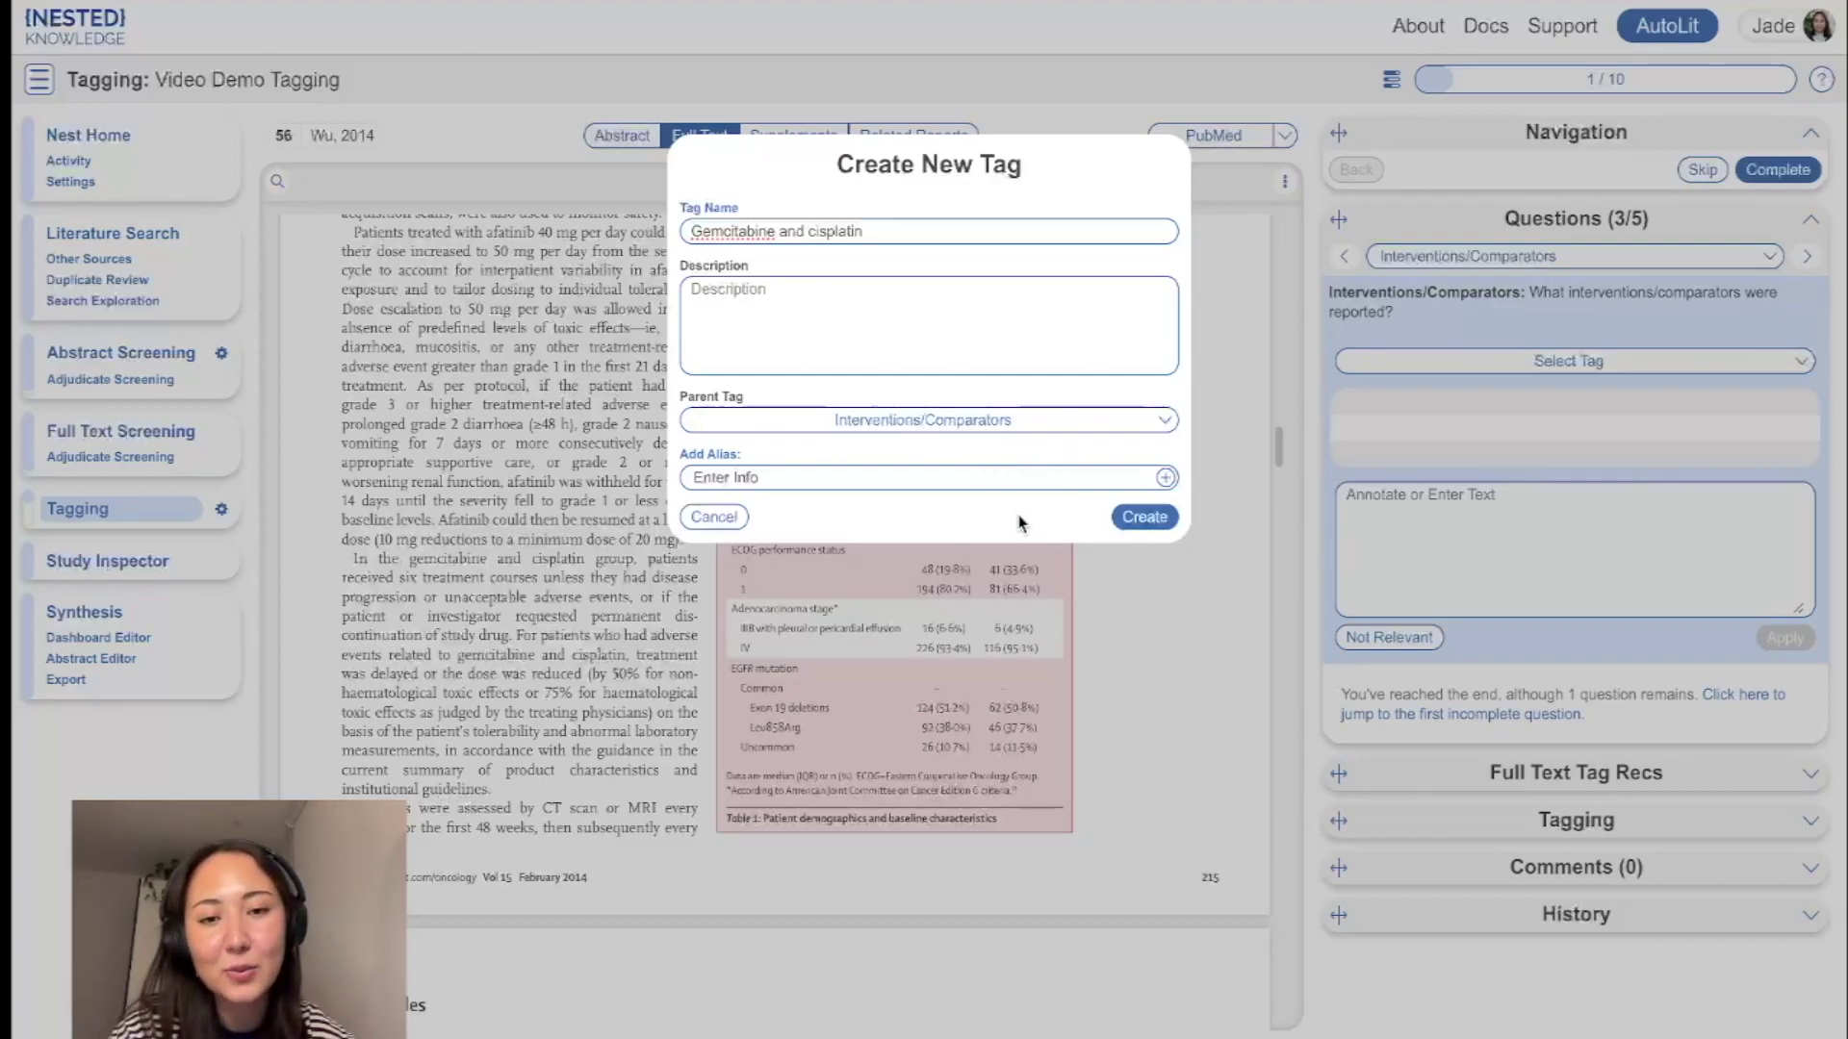
- Create the Gemcitabine and cisplatin tag and apply it, highlighting the table's n=122 group header
click(1144, 517)
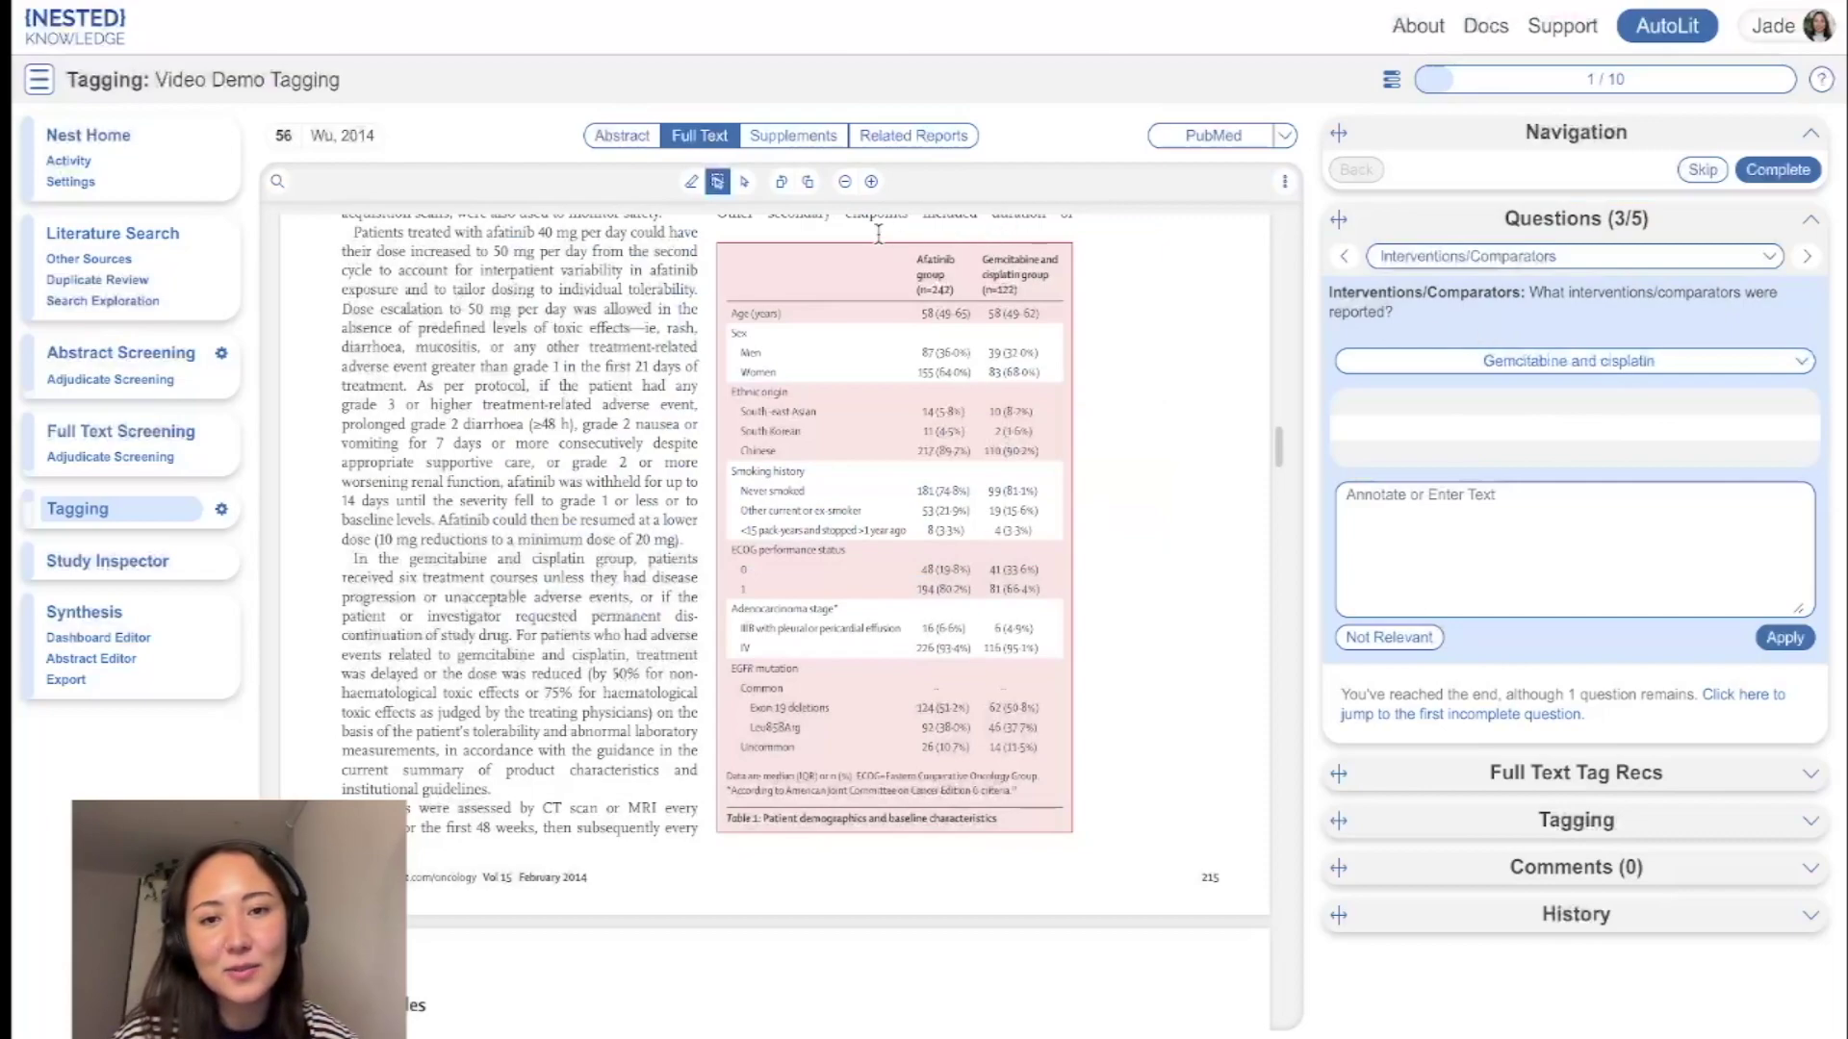
click(695, 187)
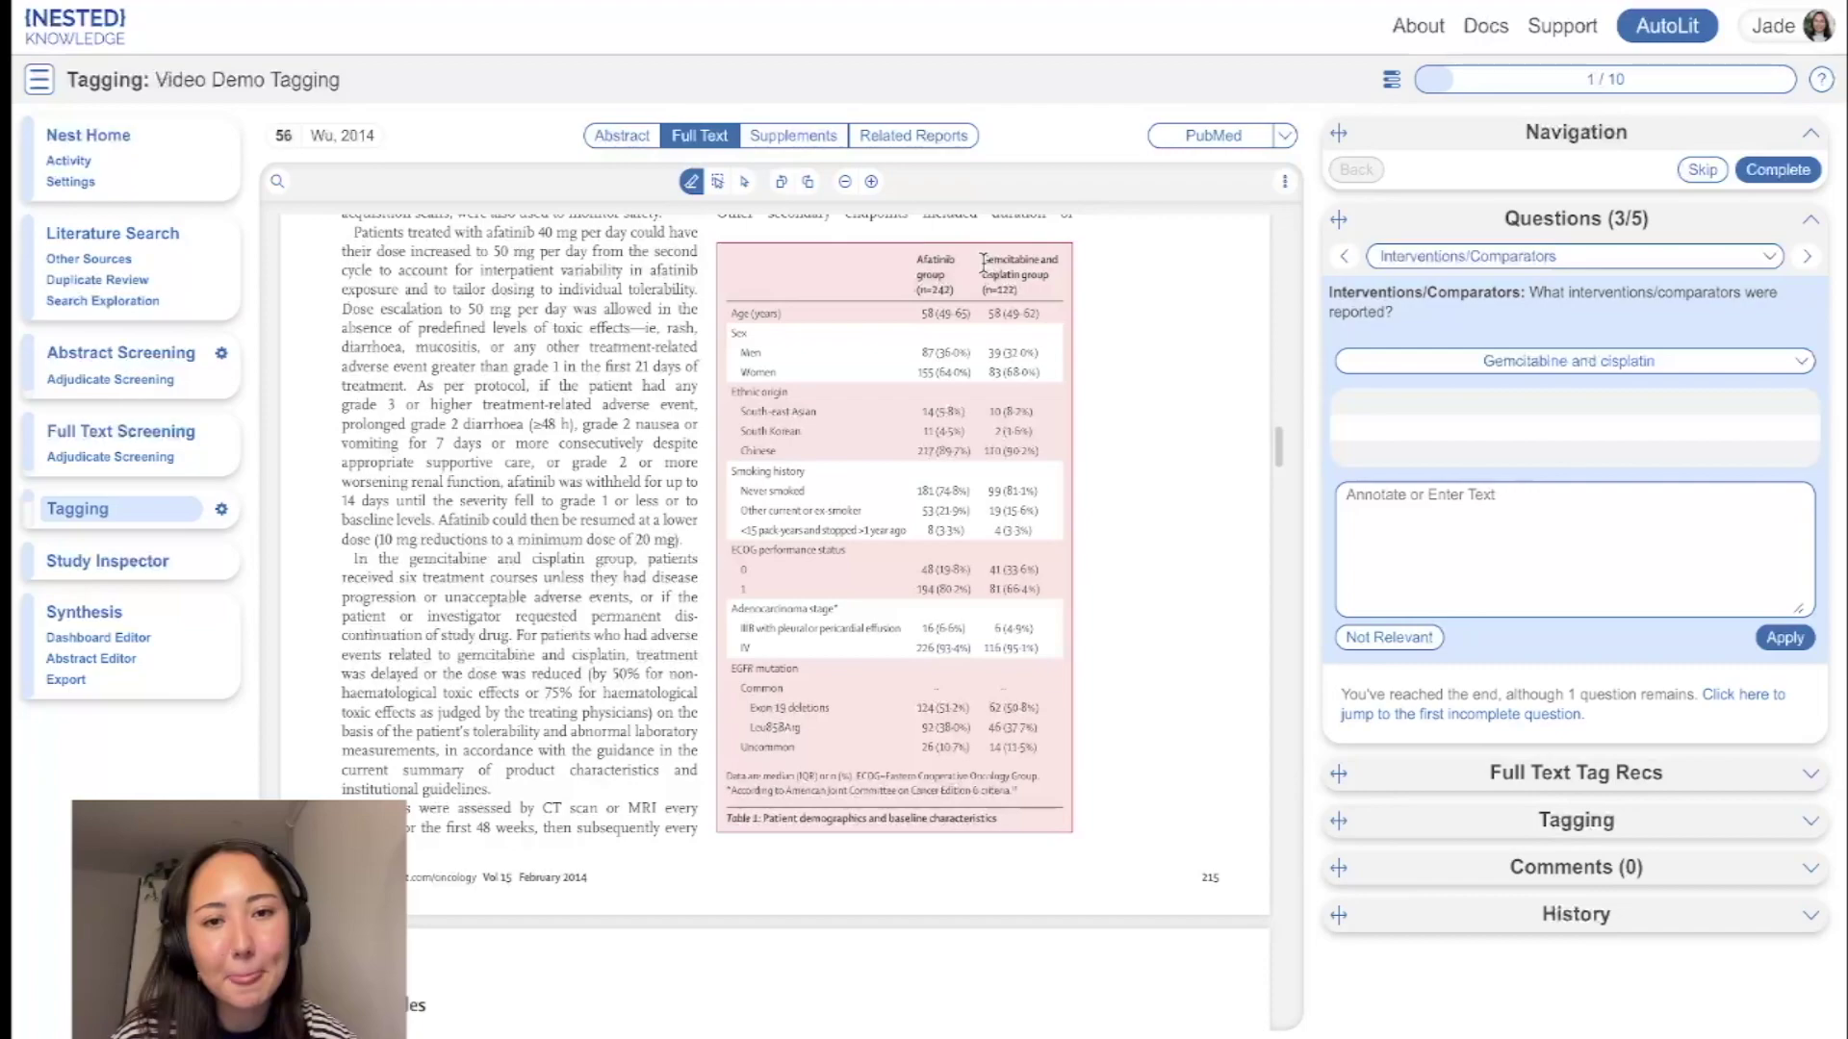
drag(982, 258, 1020, 289)
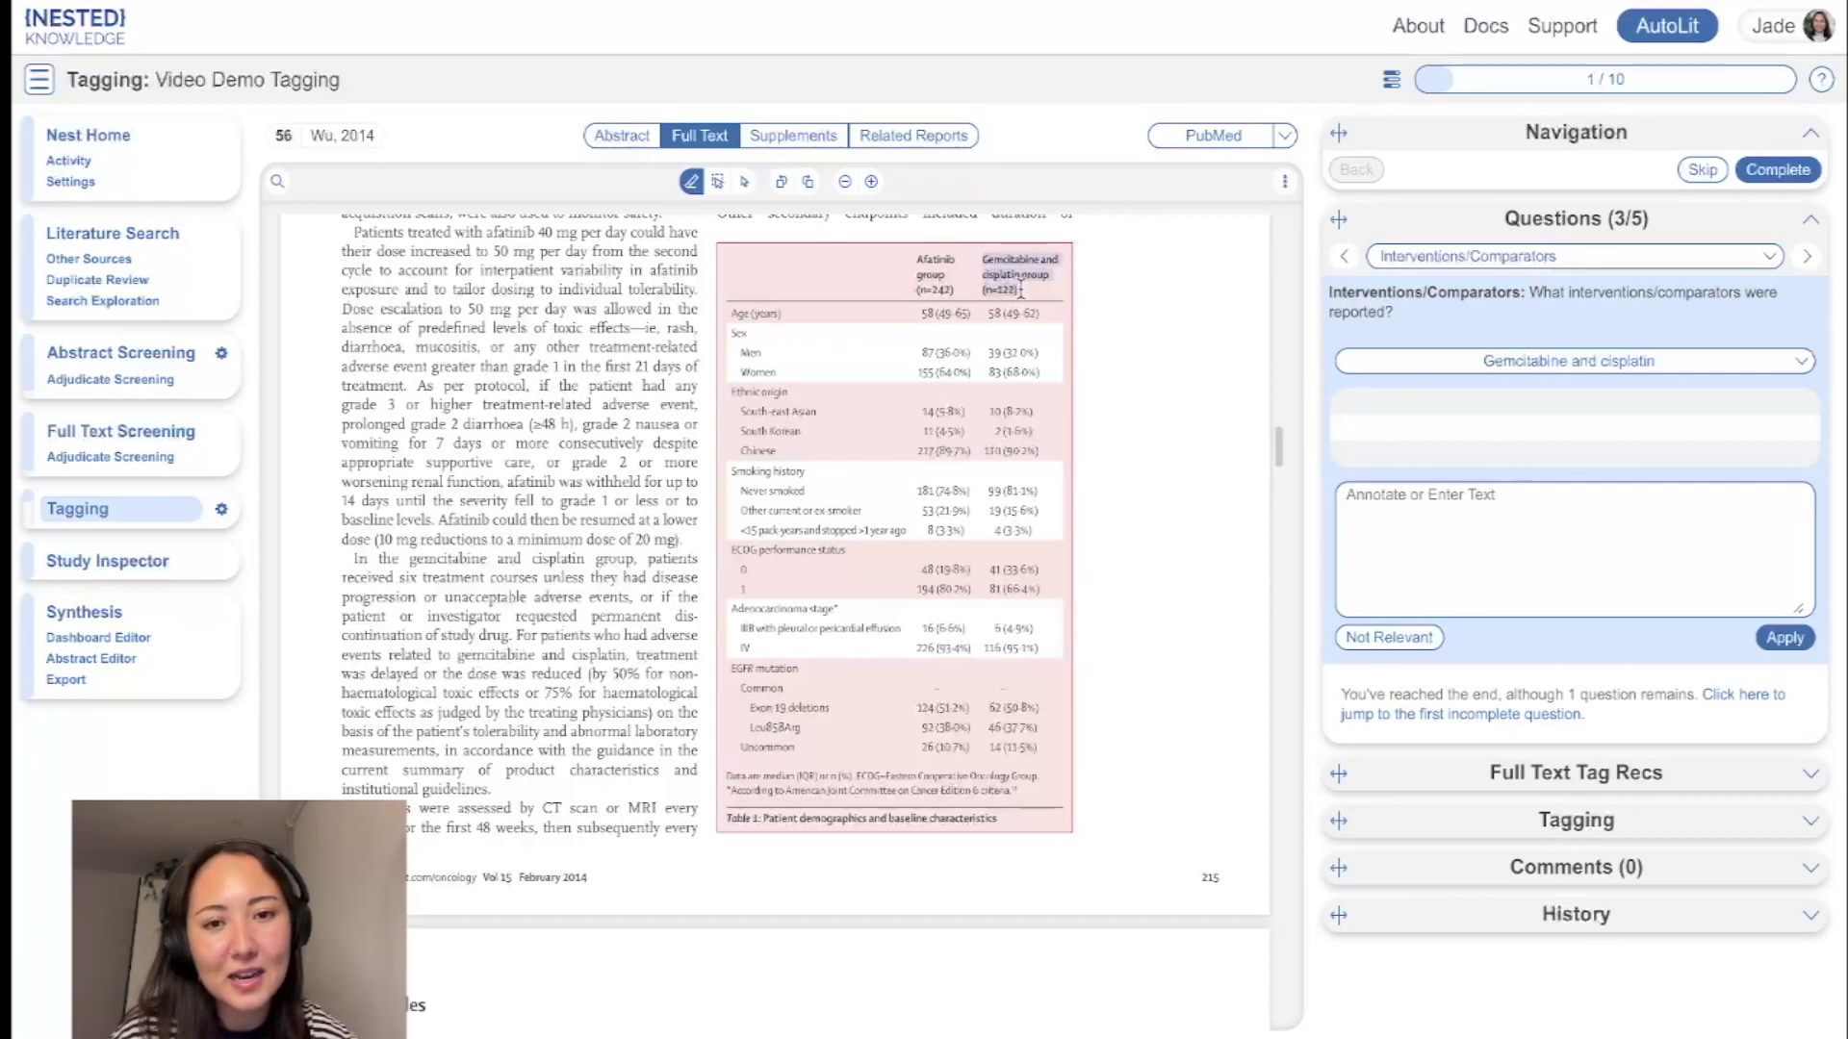
click(1784, 638)
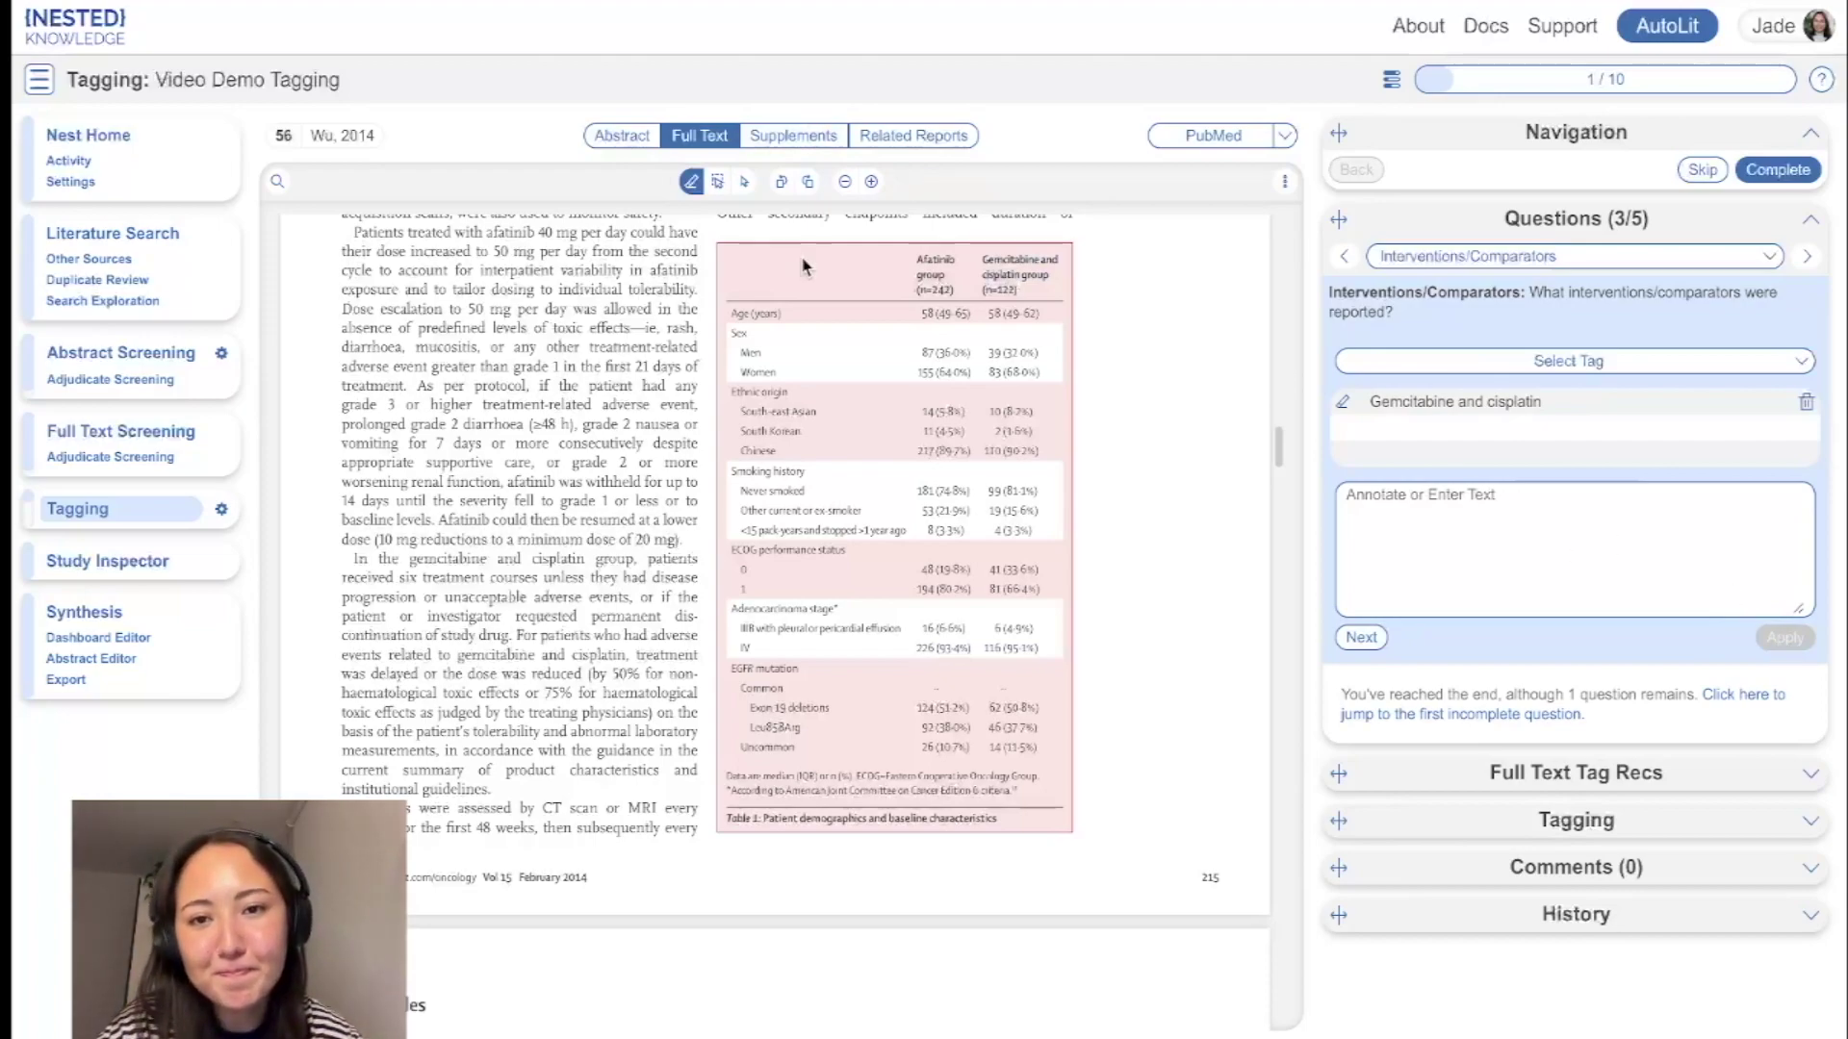
- Switch the PDF viewer back to plain text selection and clear the selected group header text
click(744, 183)
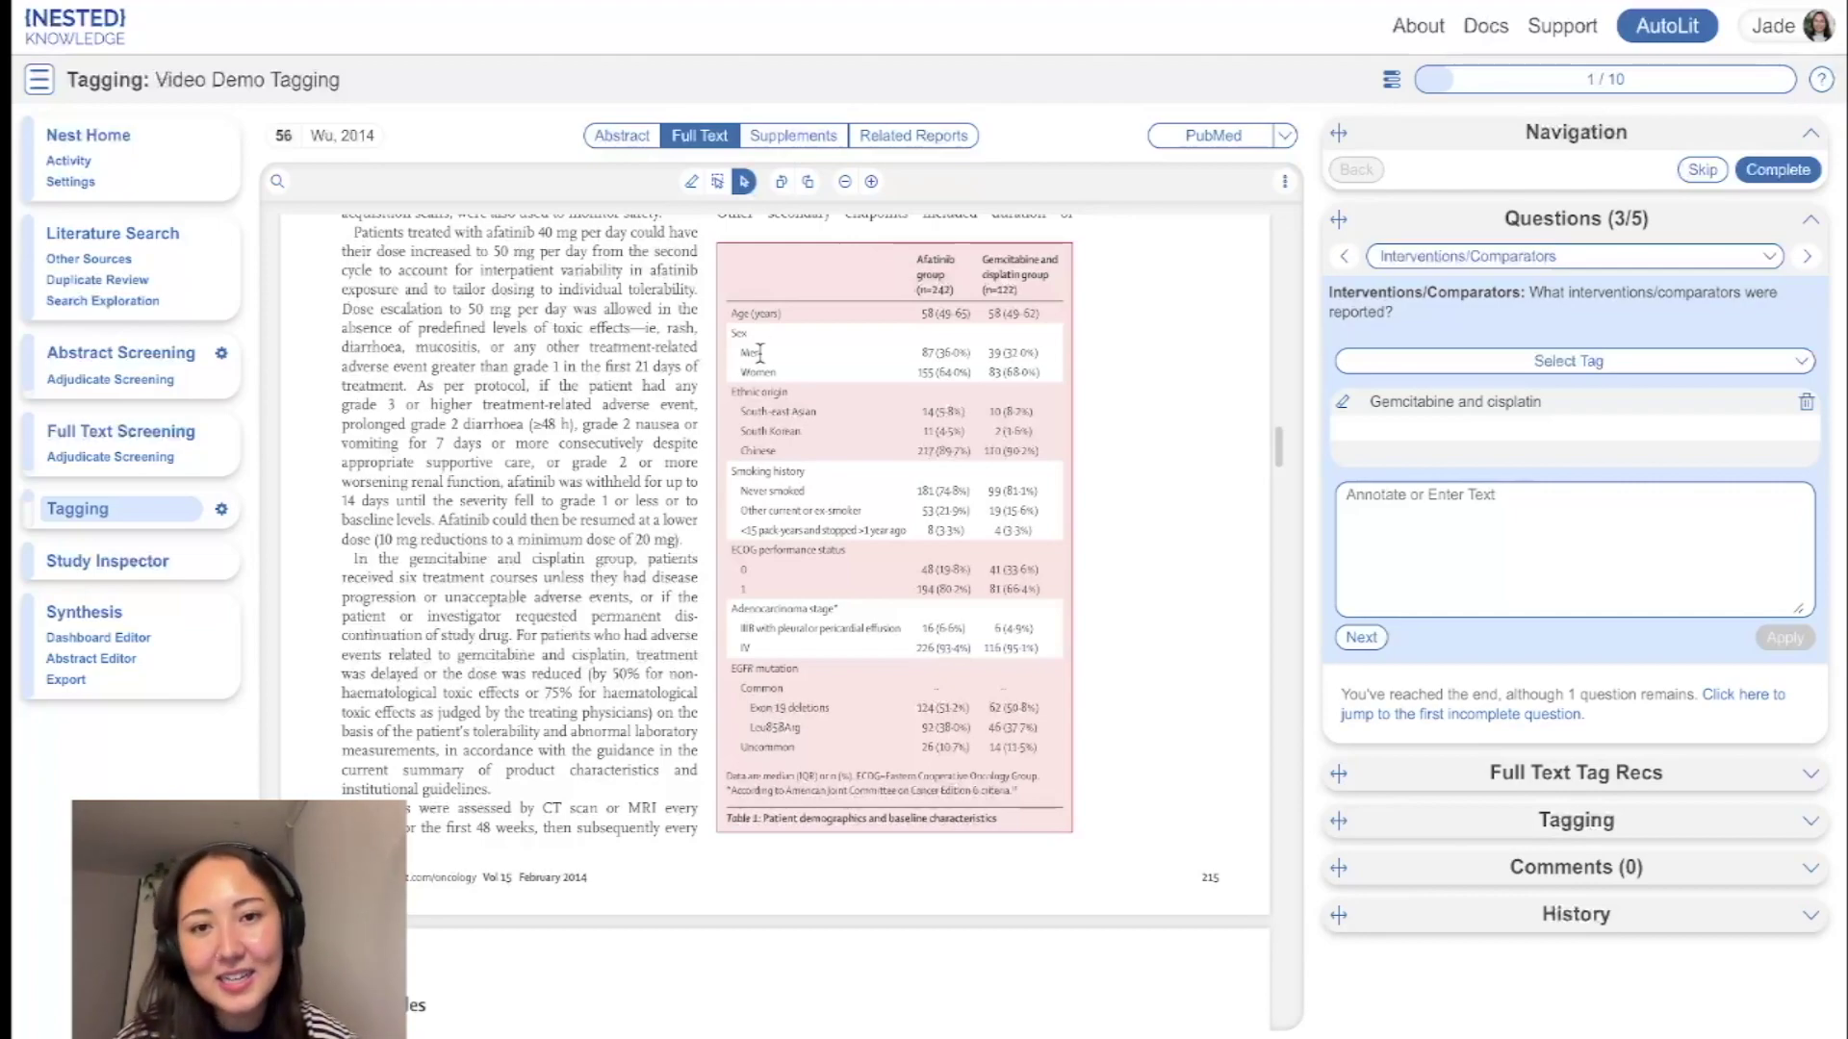
drag(984, 260, 1052, 277)
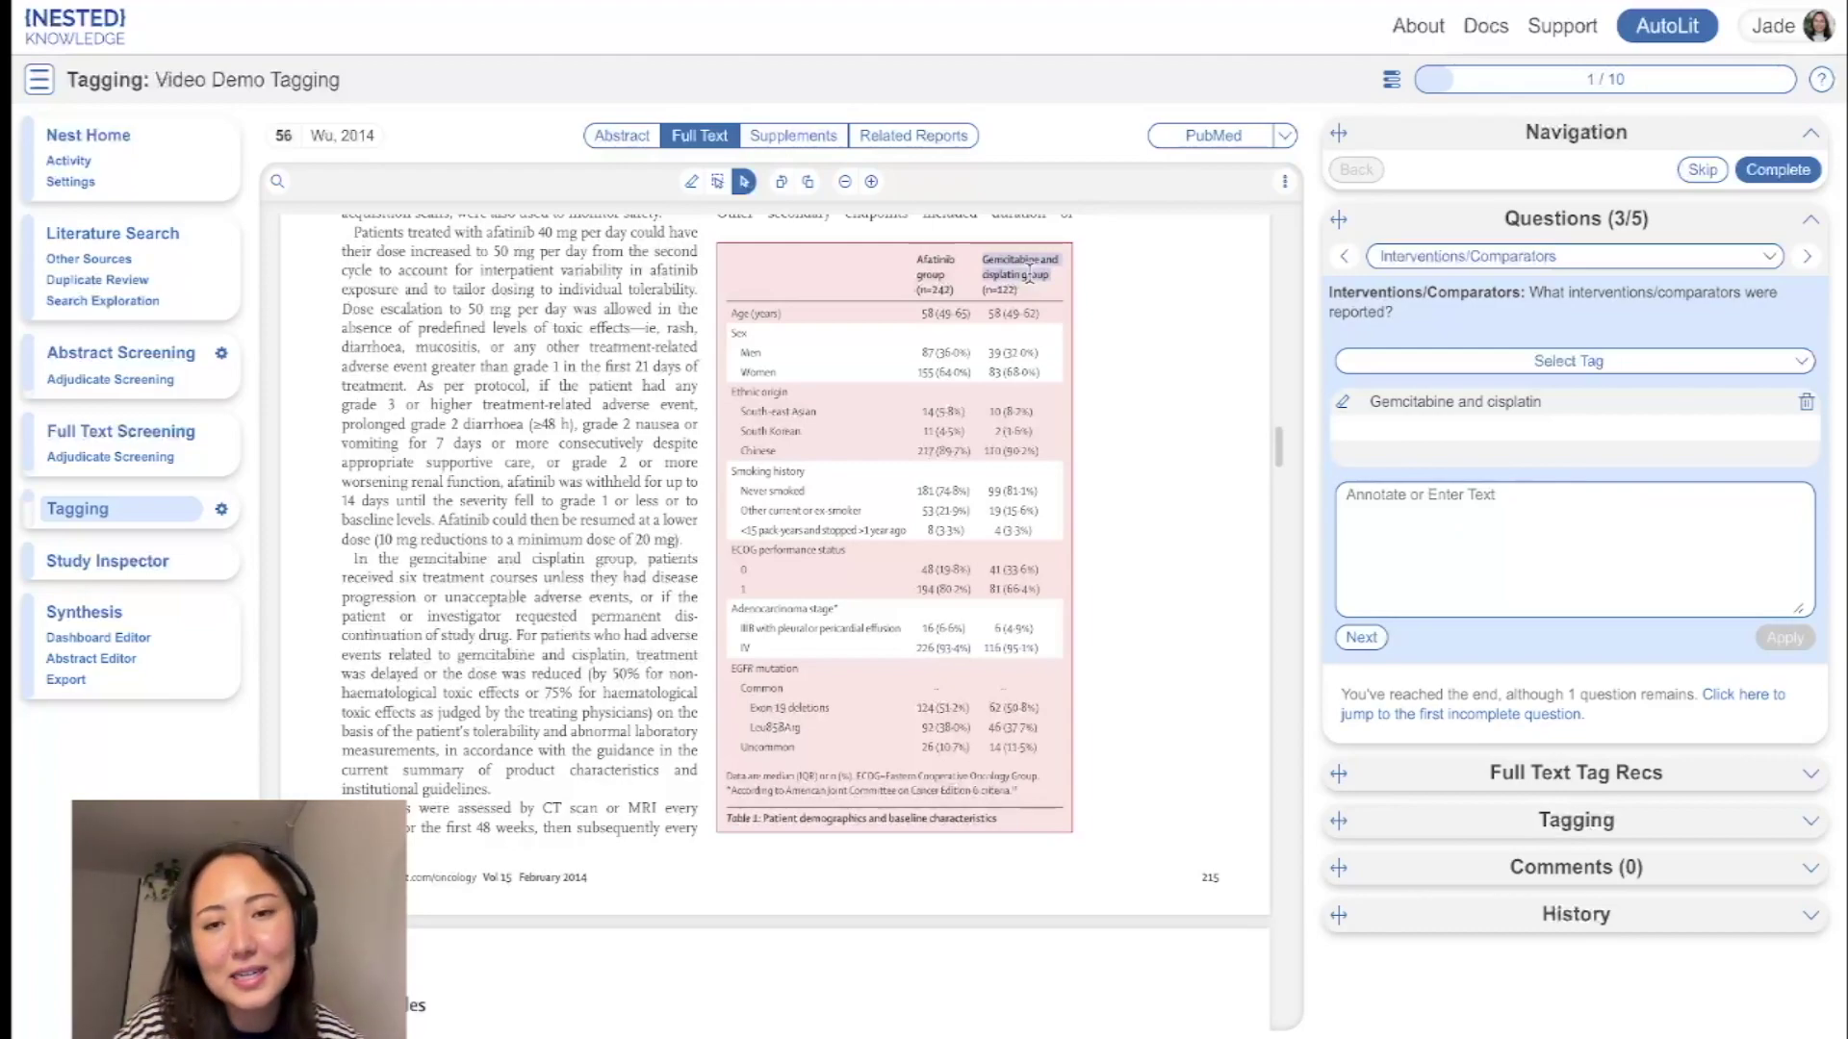
click(1081, 284)
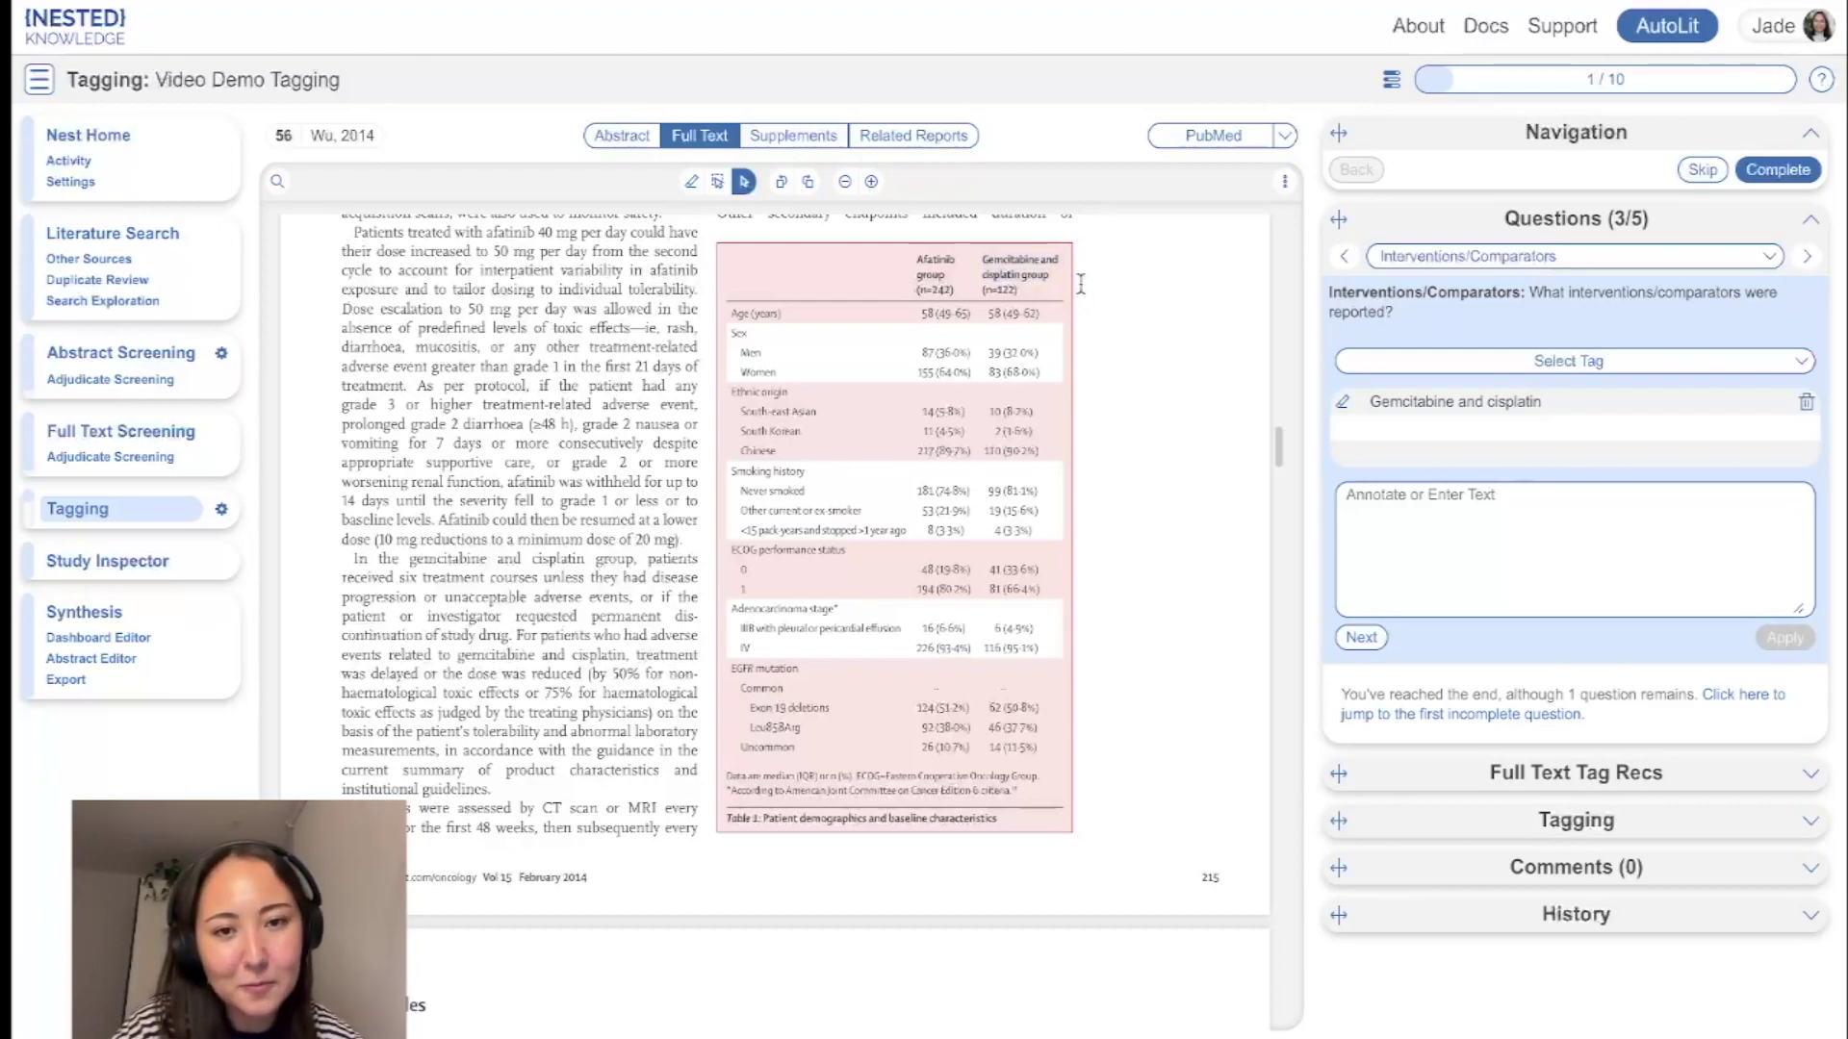
- Advance to the Outcomes question and reveal full-text tag recommendations suggesting Serious adverse events
click(1590, 258)
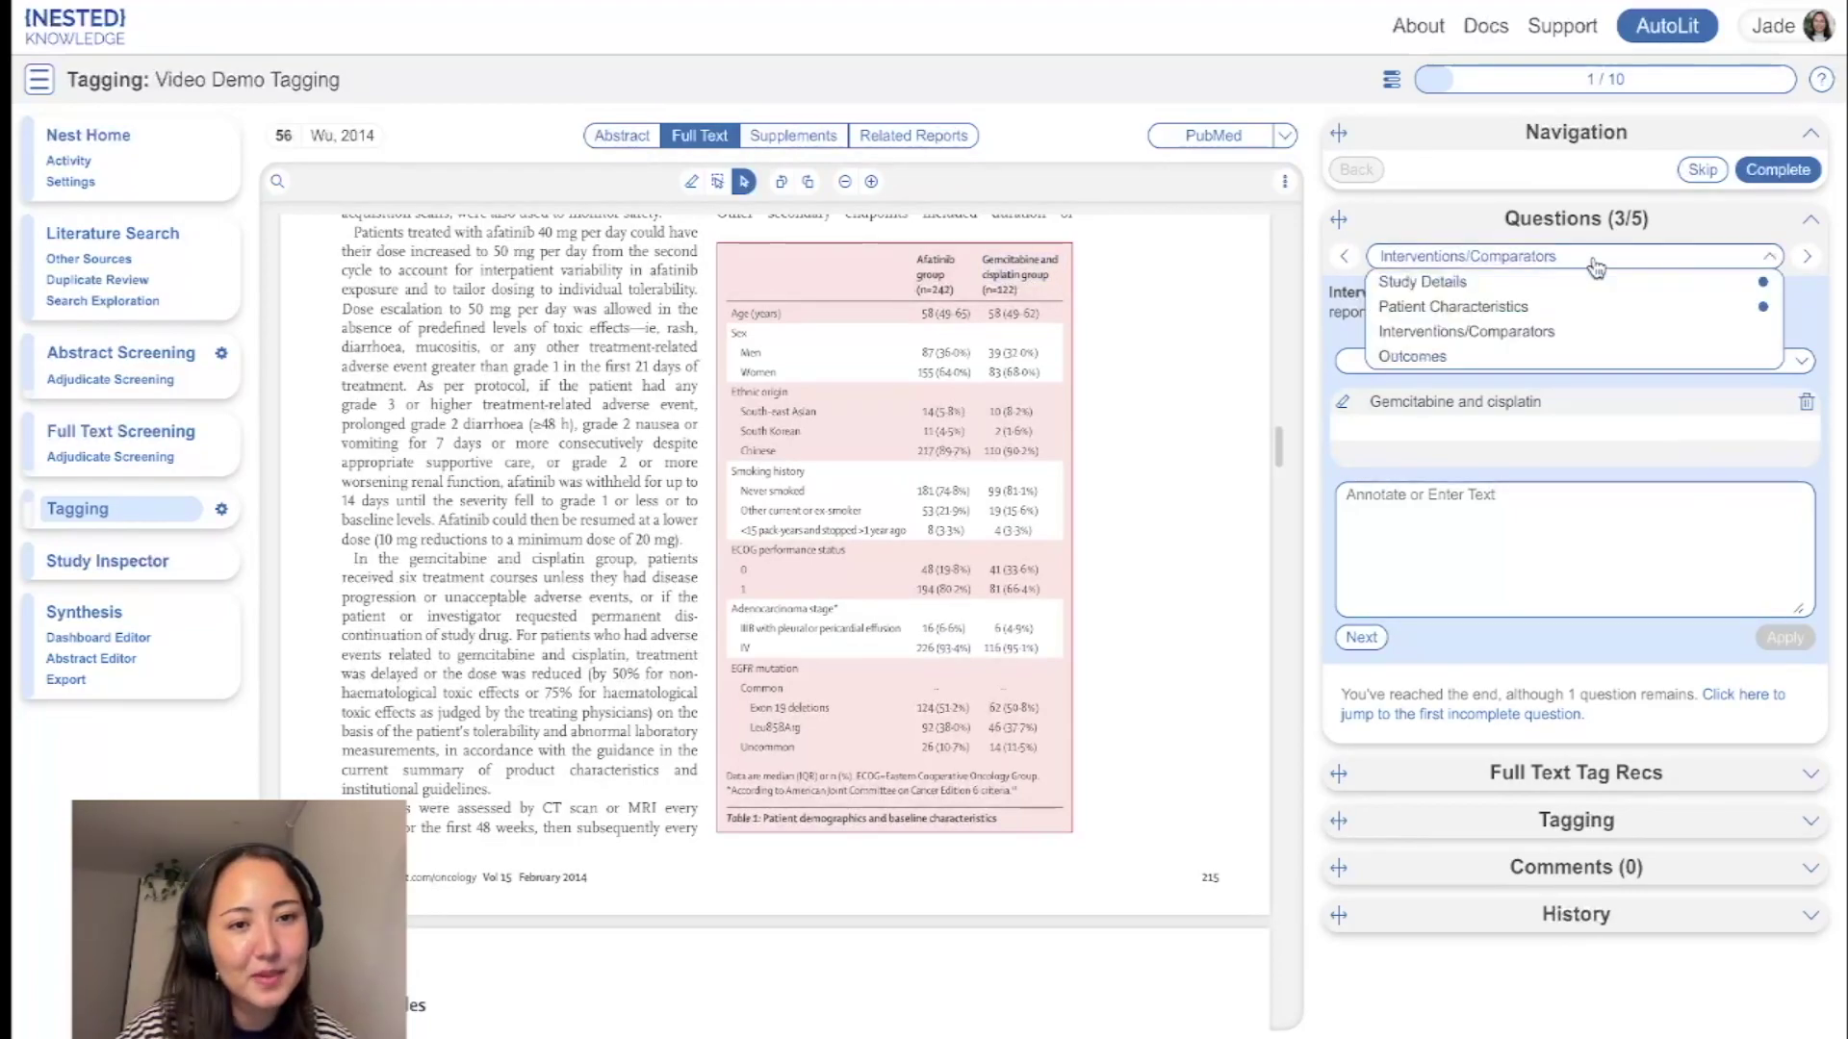
click(1458, 327)
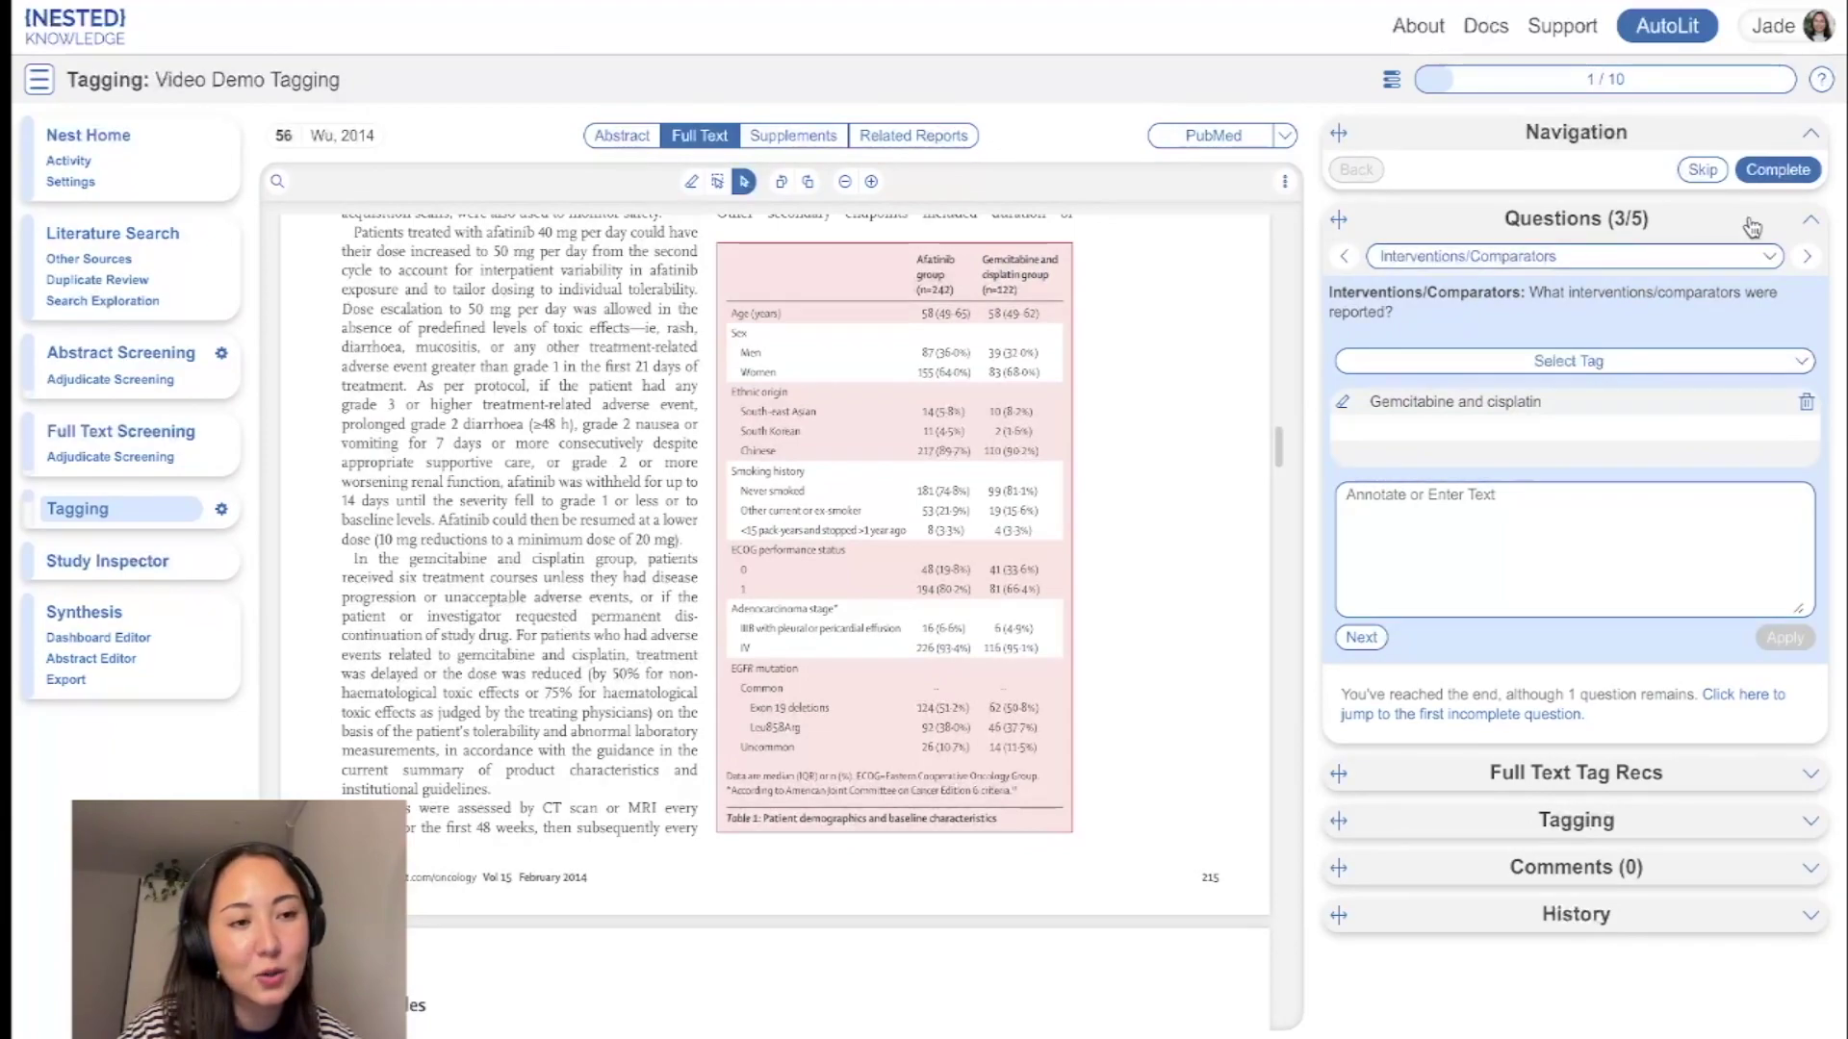
click(1806, 256)
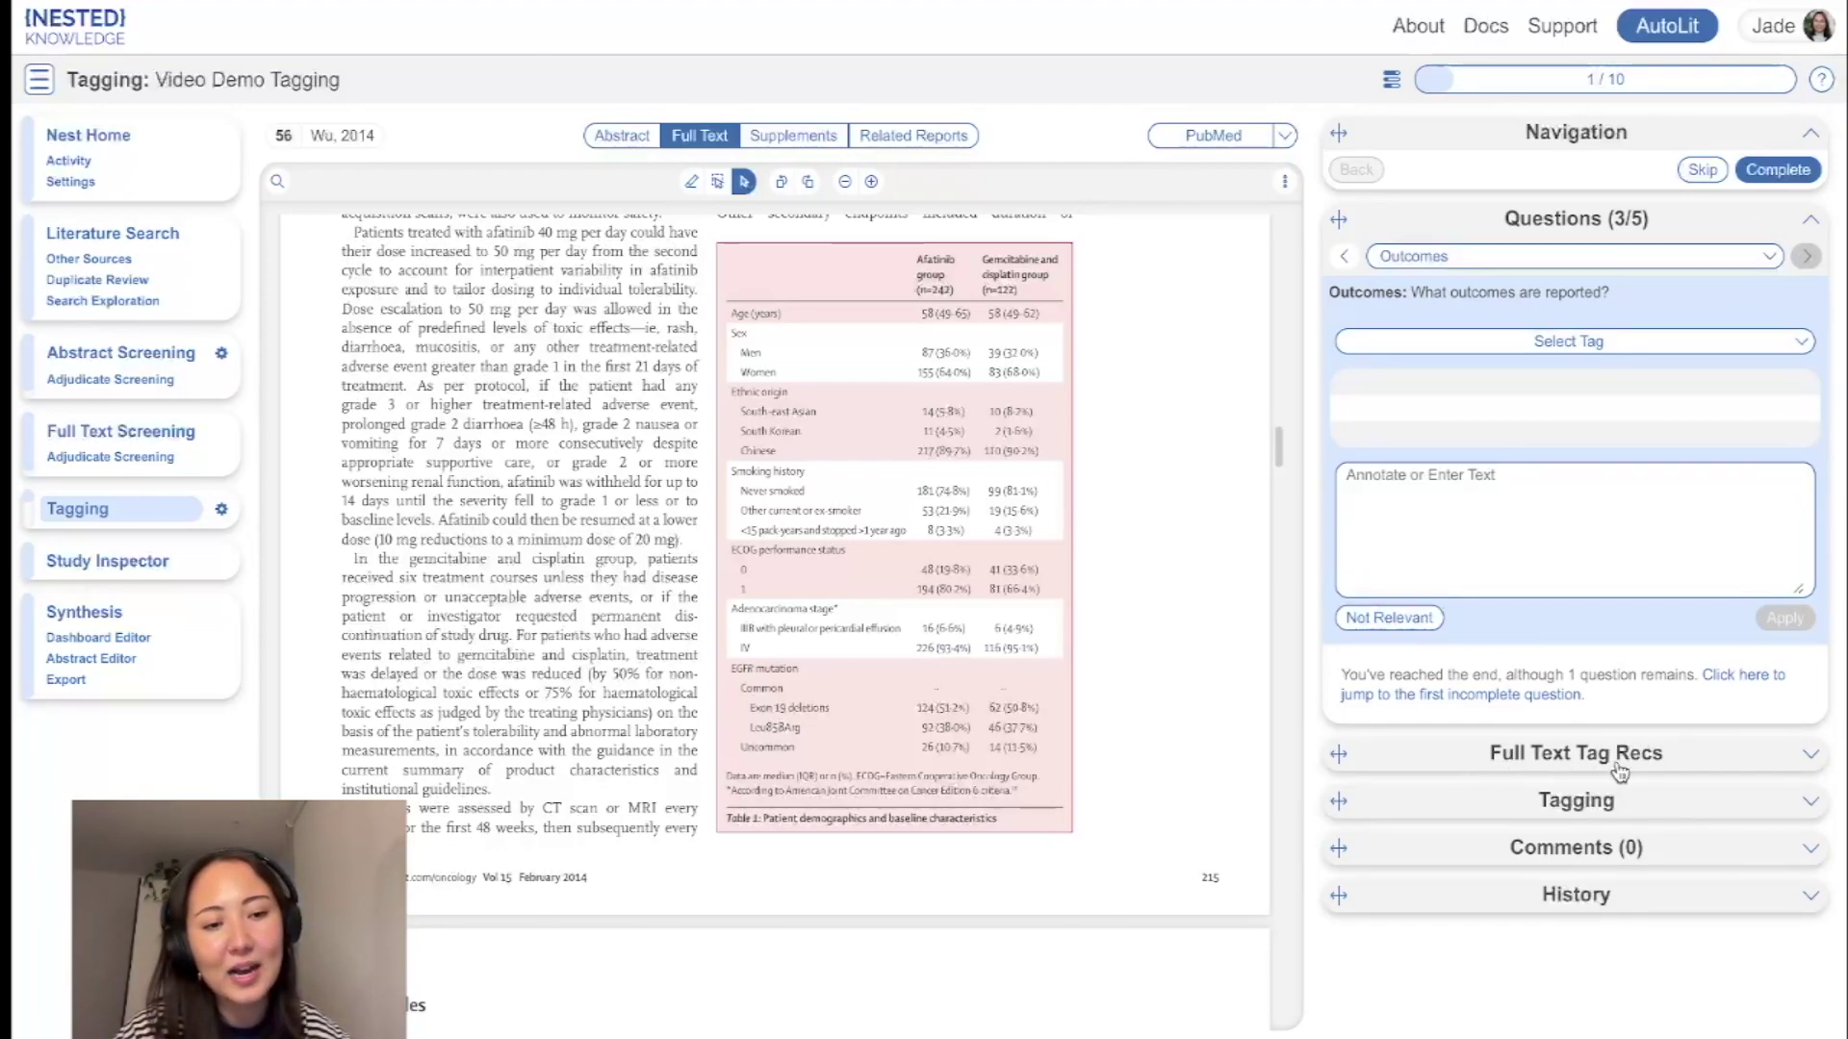
click(1534, 756)
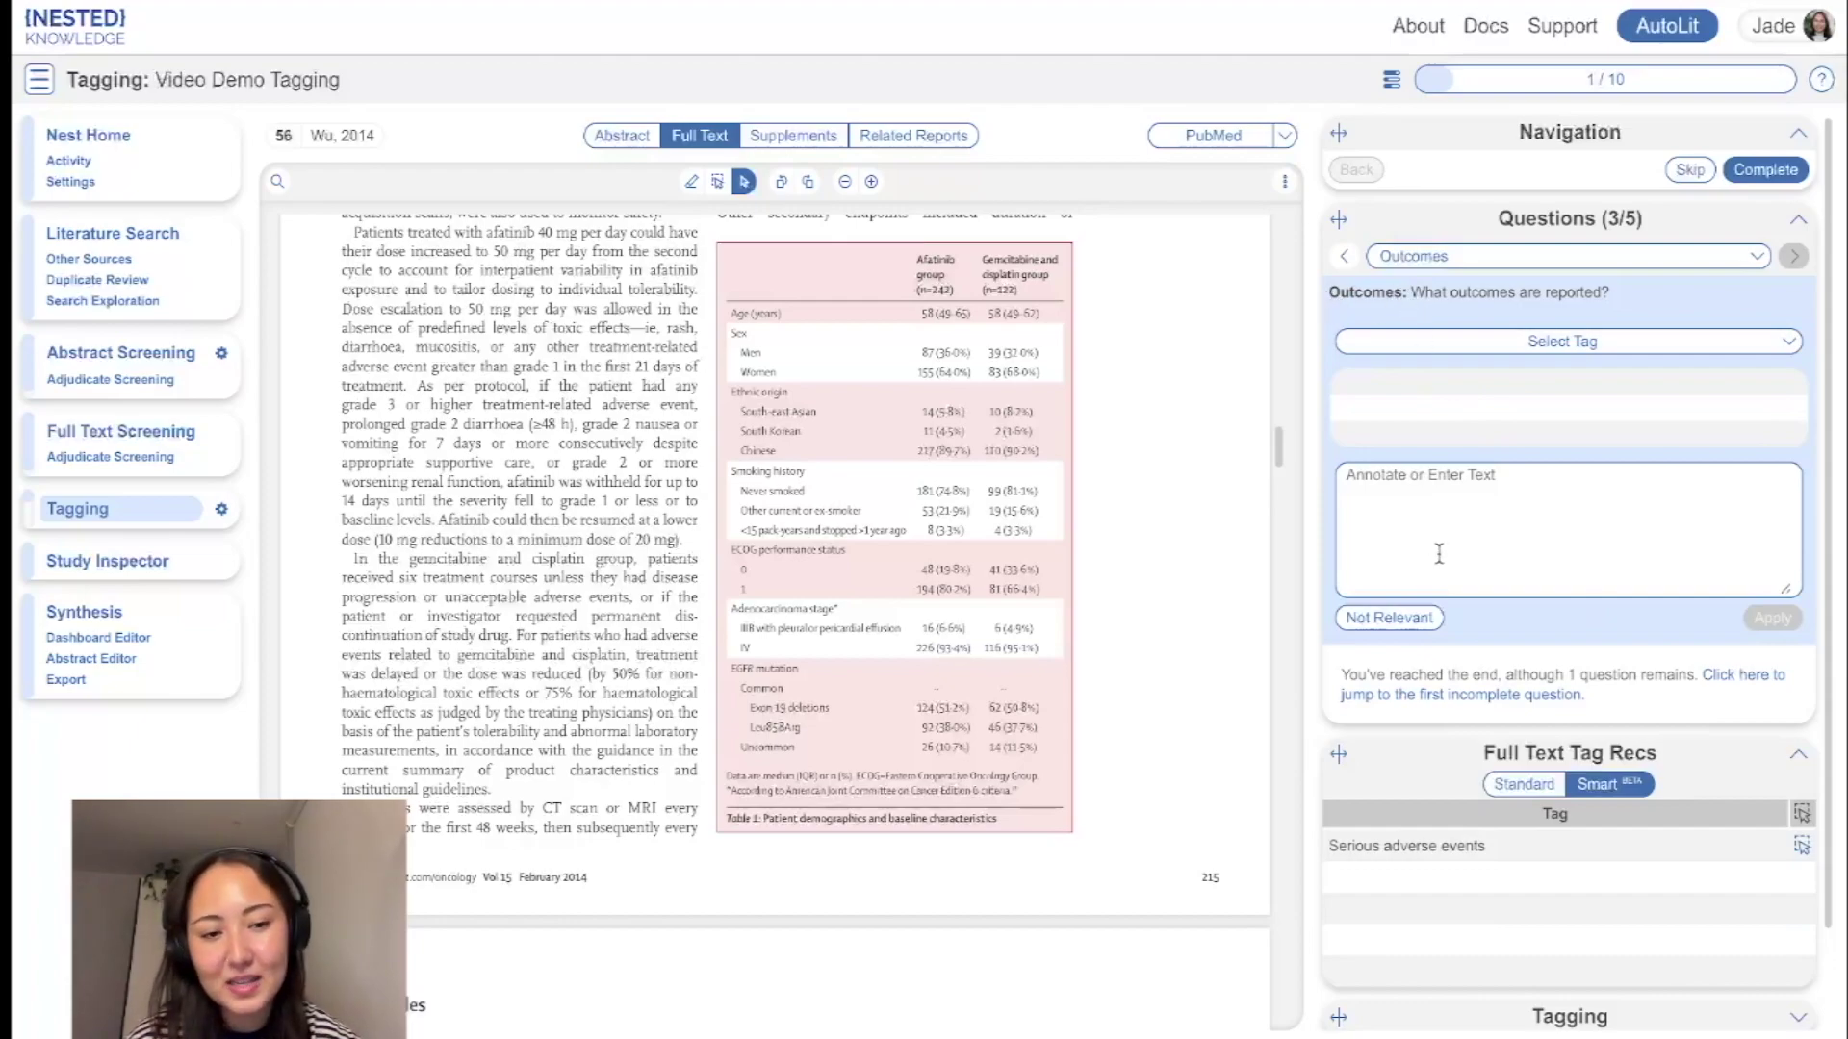
- Select Serious adverse events as the Outcomes tag and locate its matching passage in the paper
click(1525, 784)
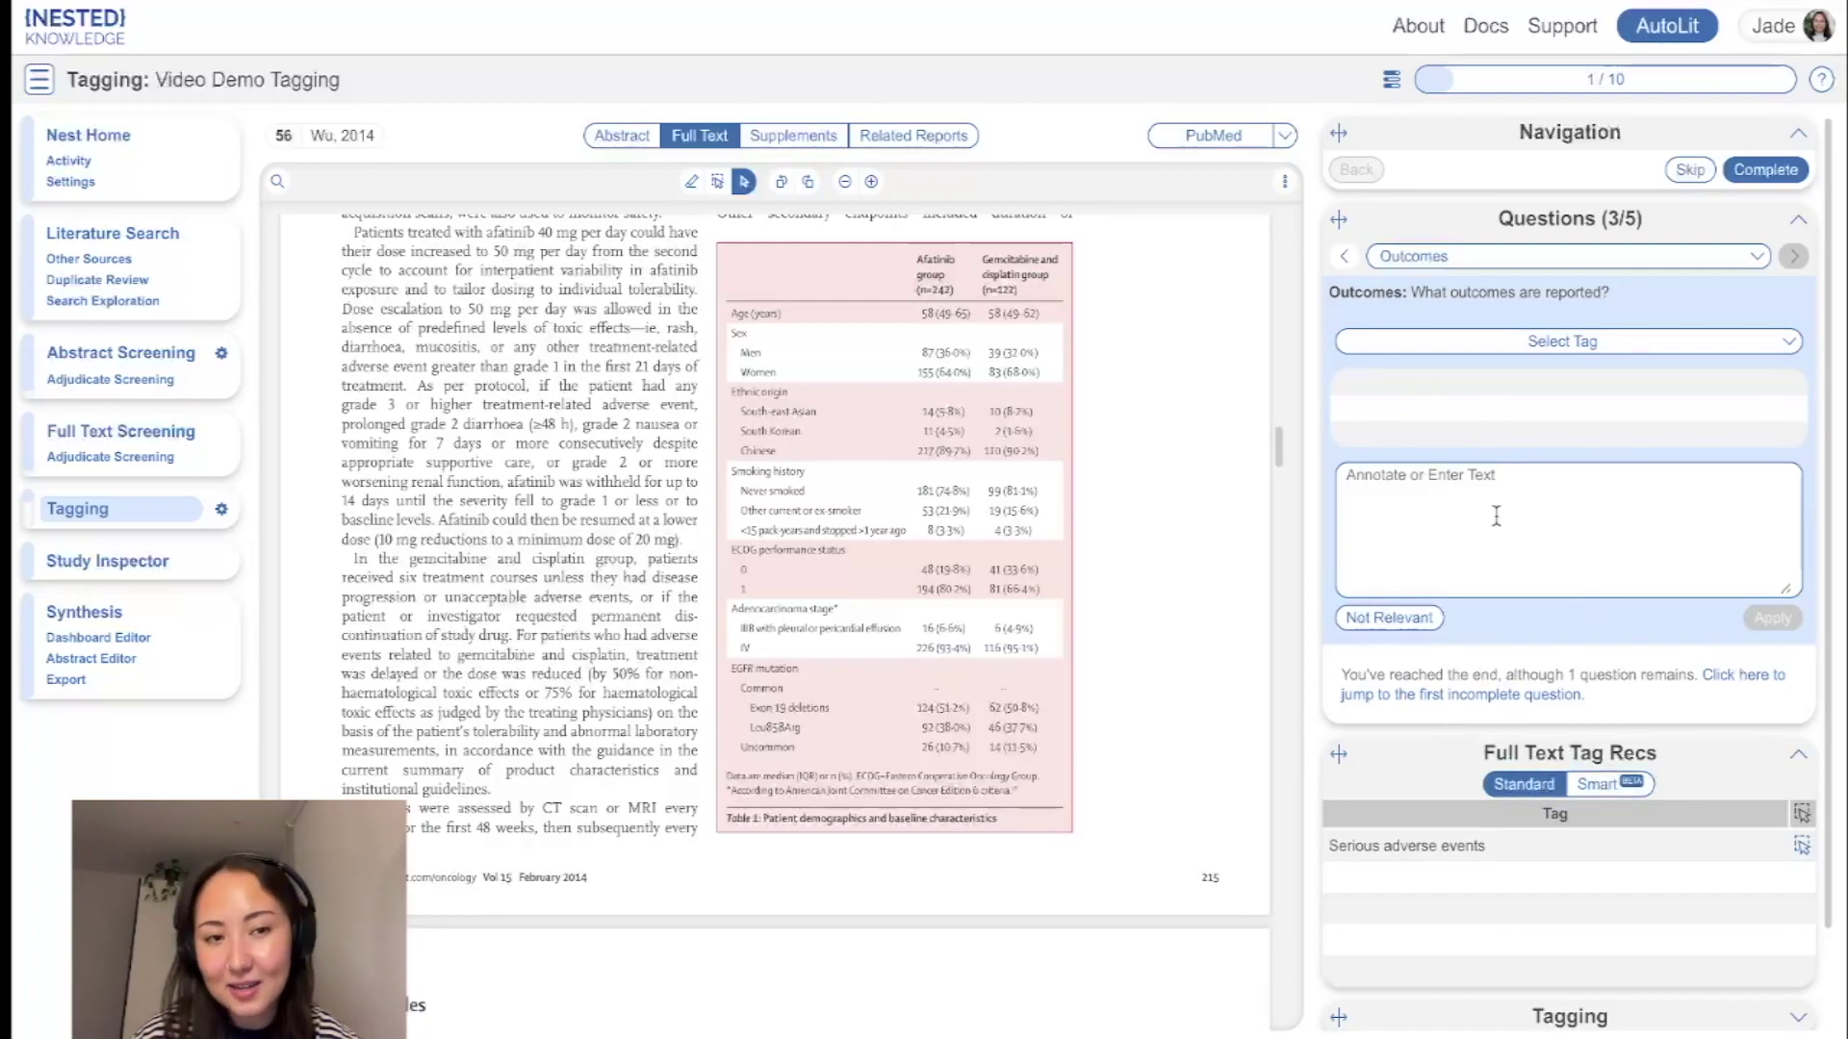
click(1504, 342)
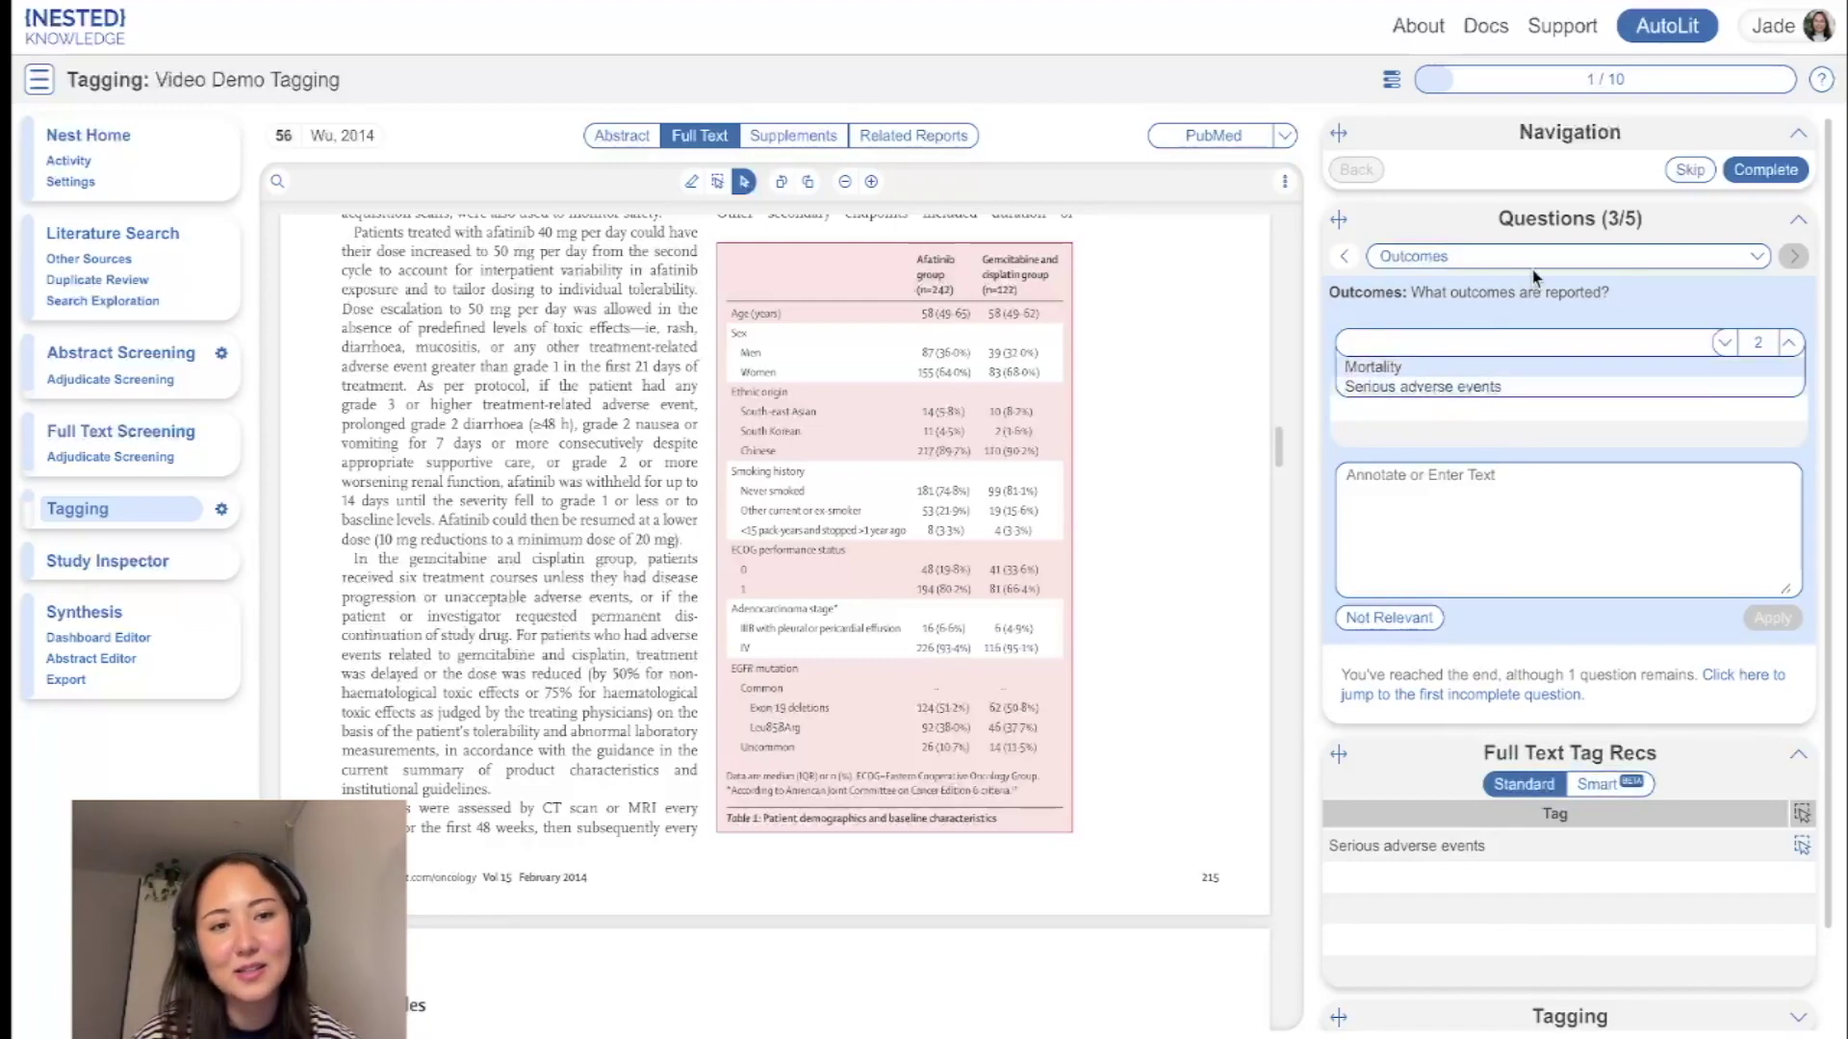
click(1514, 318)
click(1412, 857)
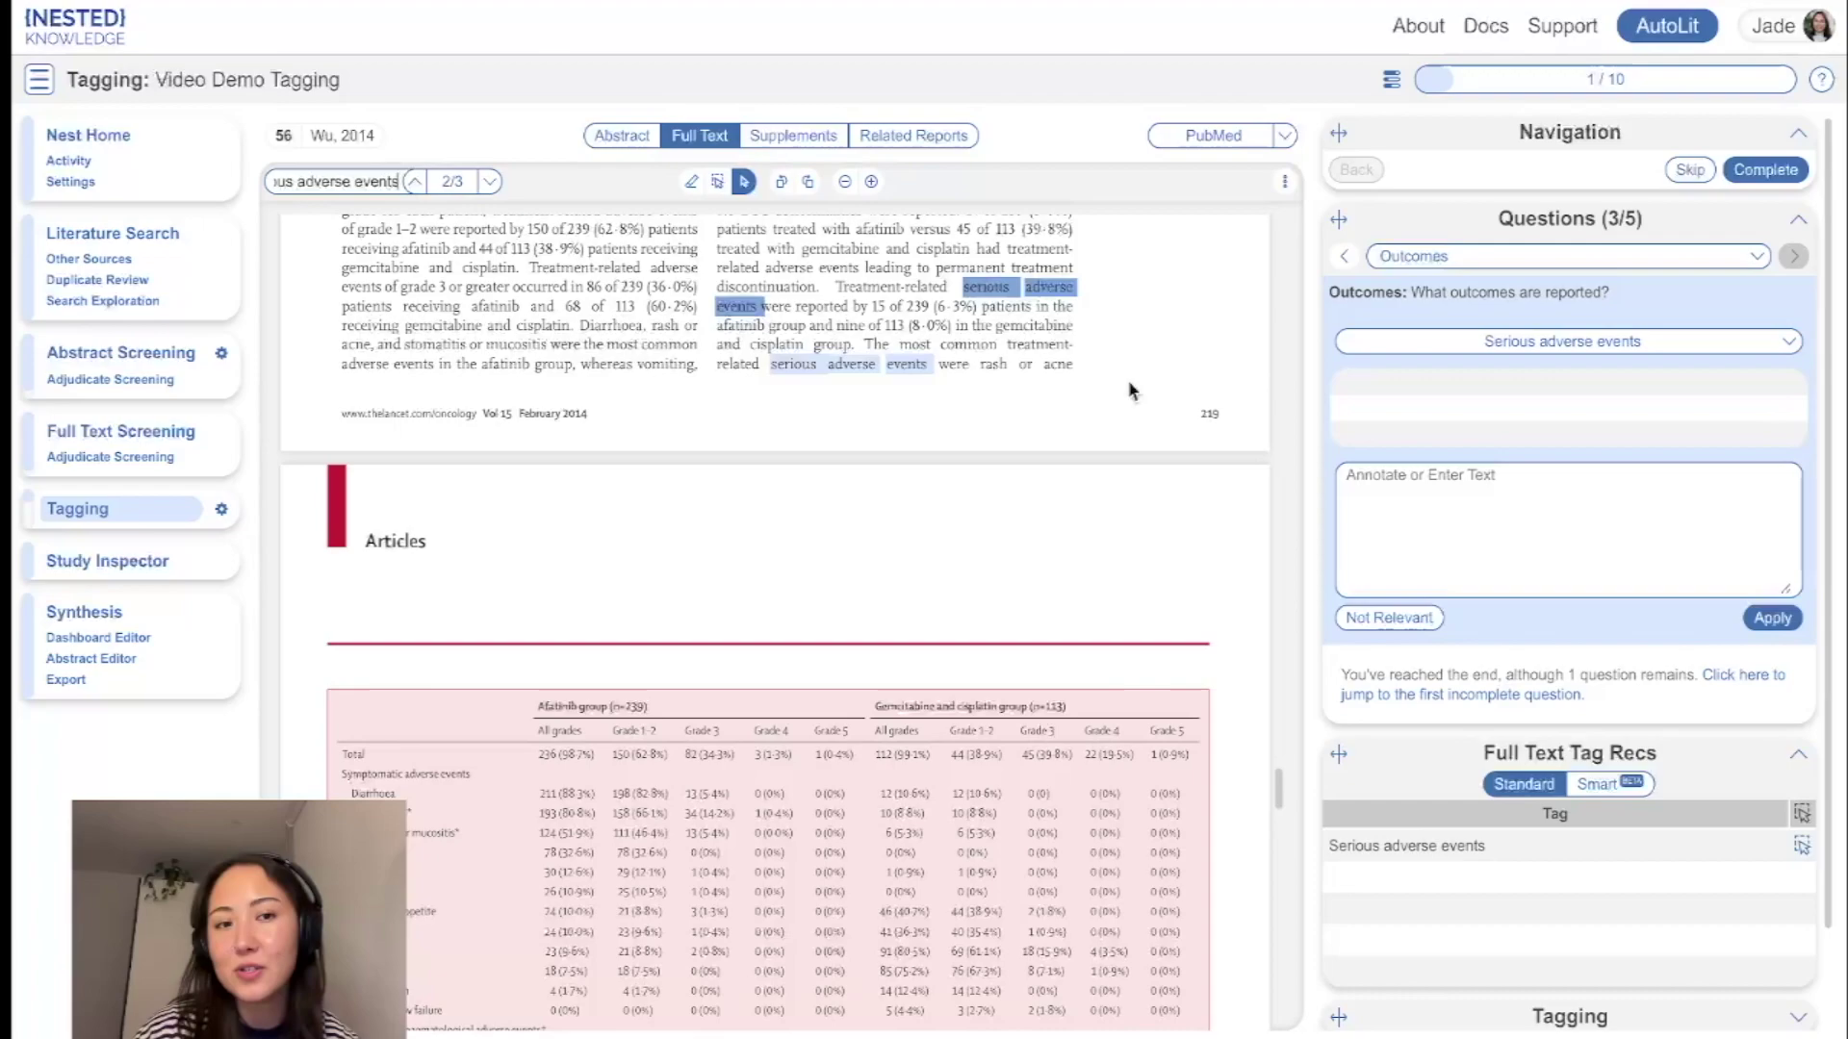
click(1605, 786)
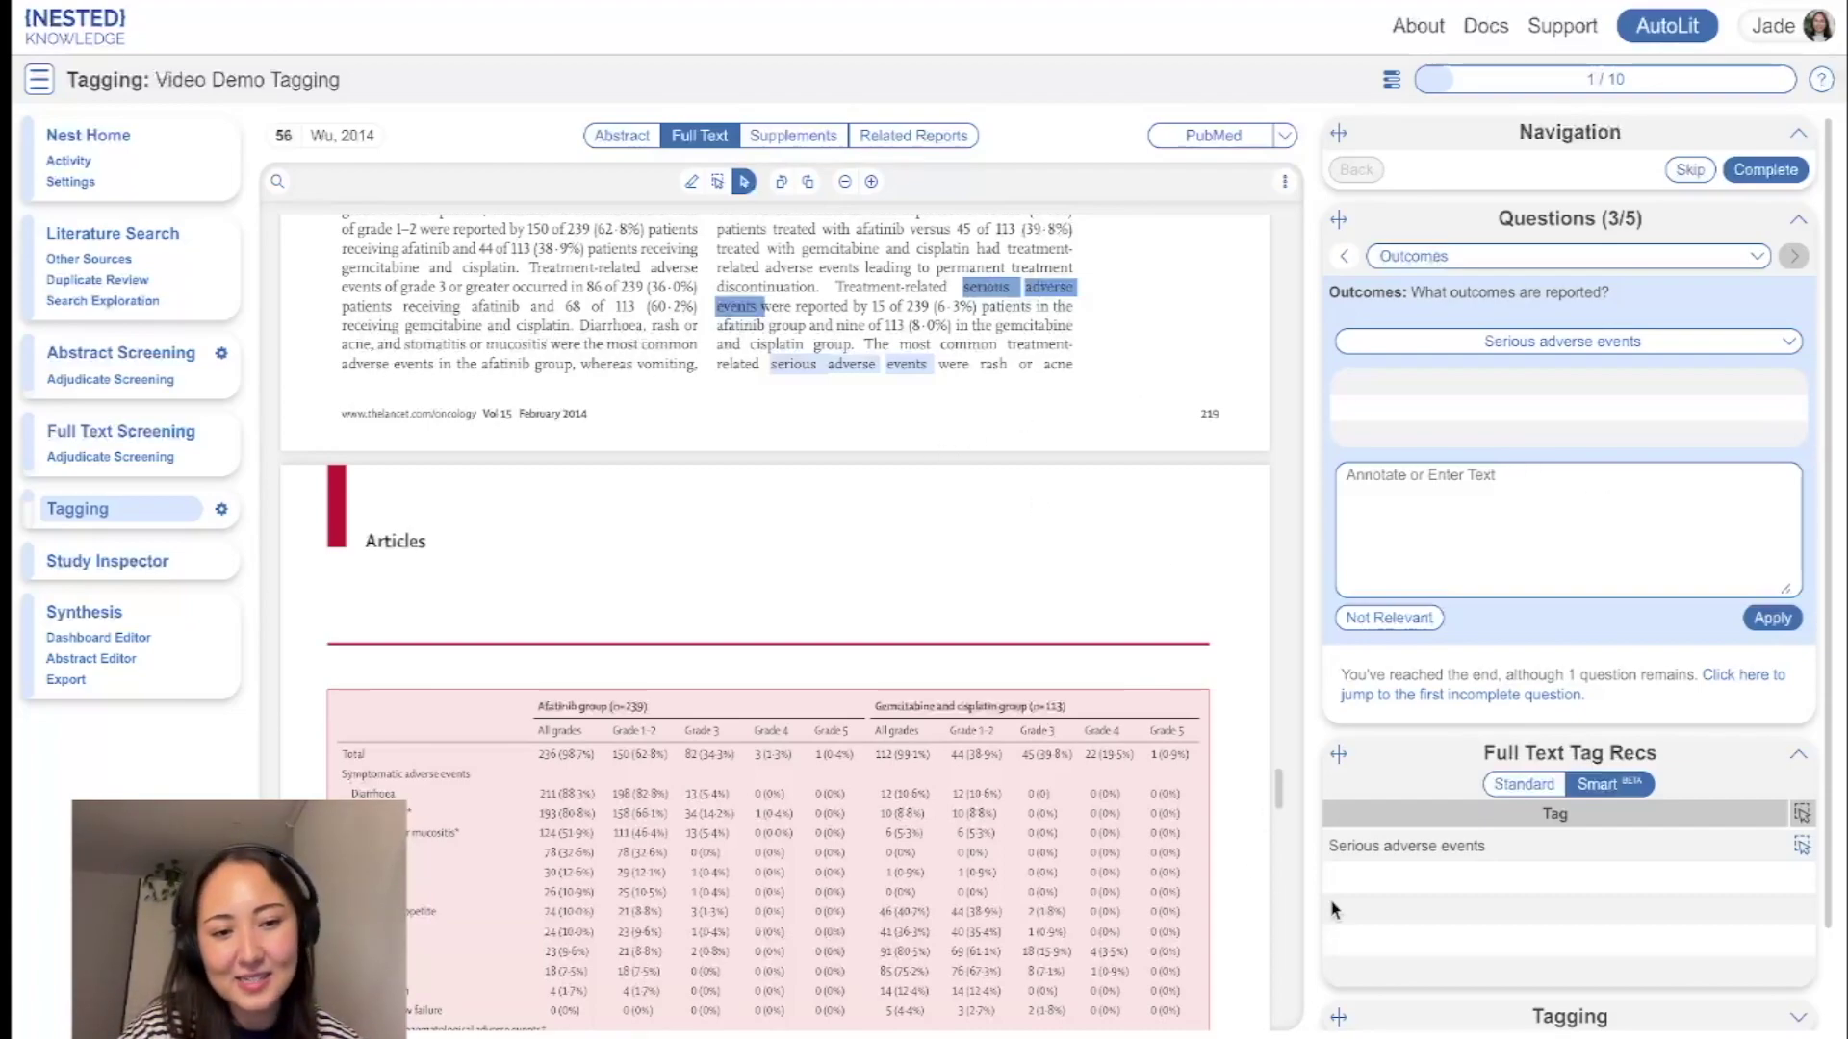
- Review the treatment-related serious adverse events passage and apply the Serious adverse events tag
click(1478, 852)
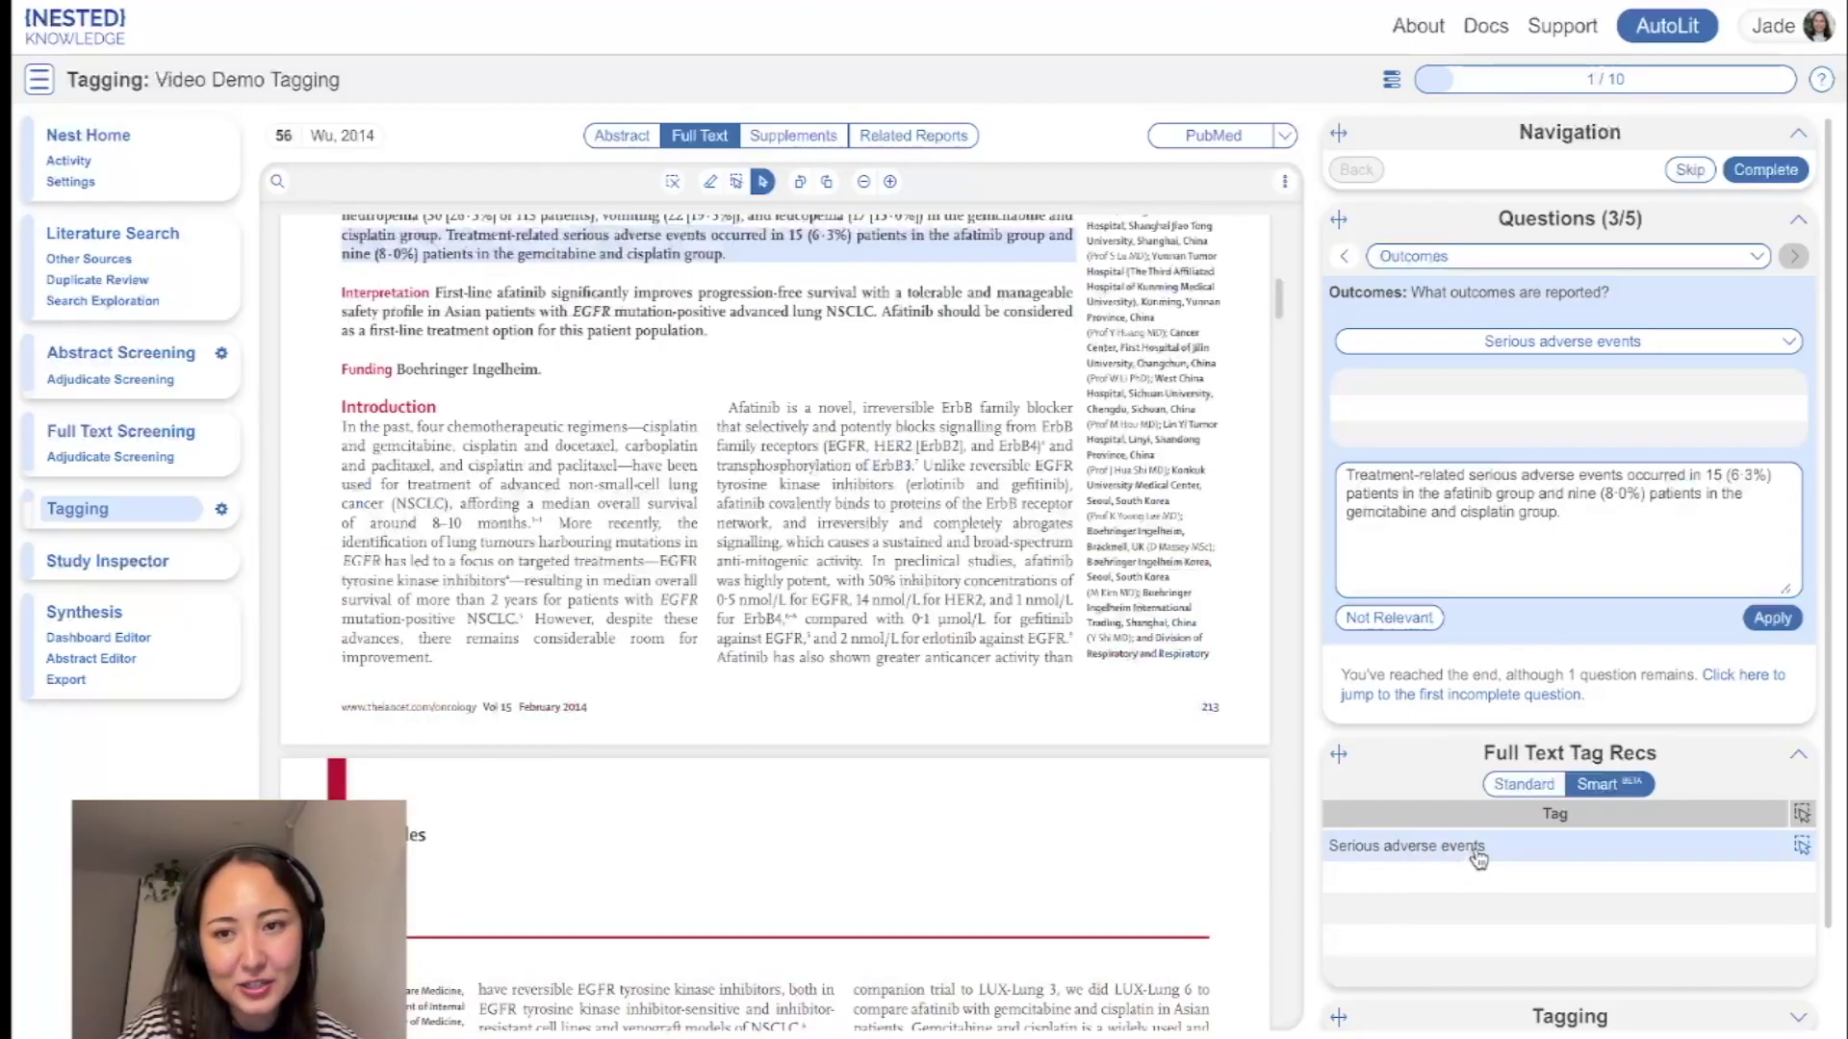
scroll(866, 481, up, 1)
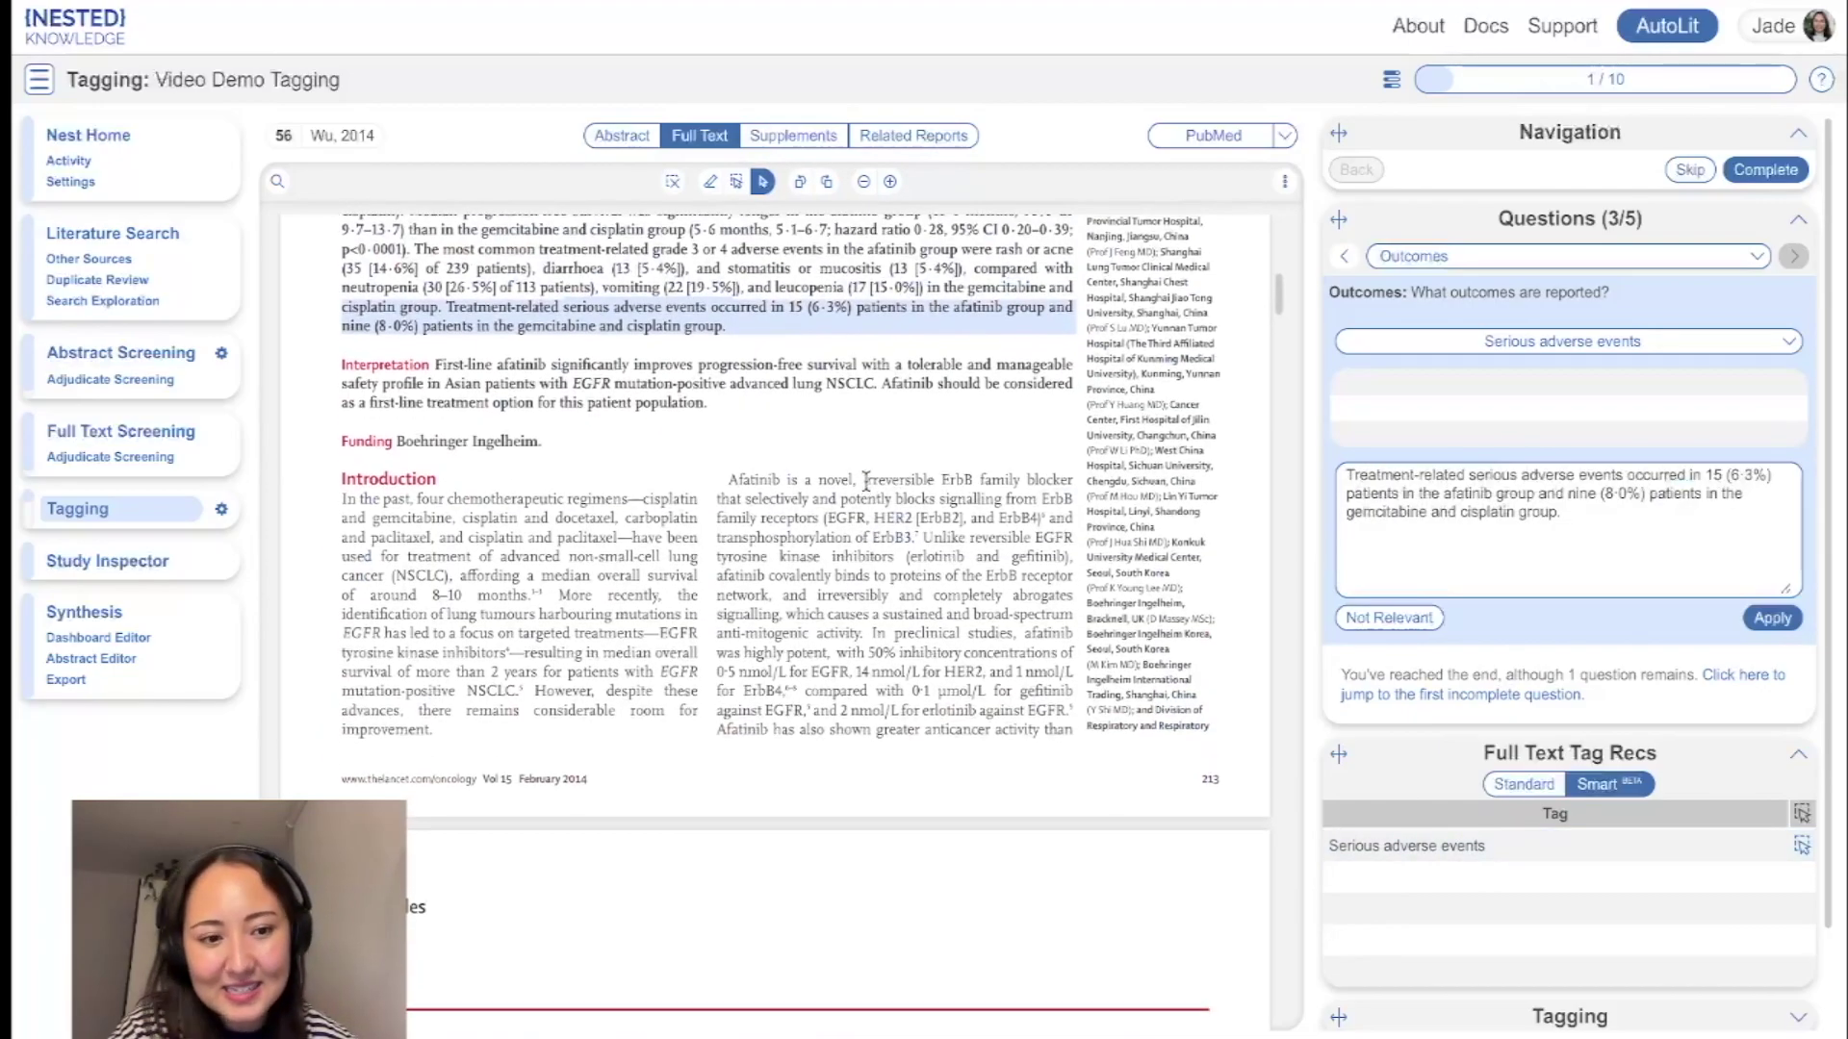
scroll(866, 481, up, 1)
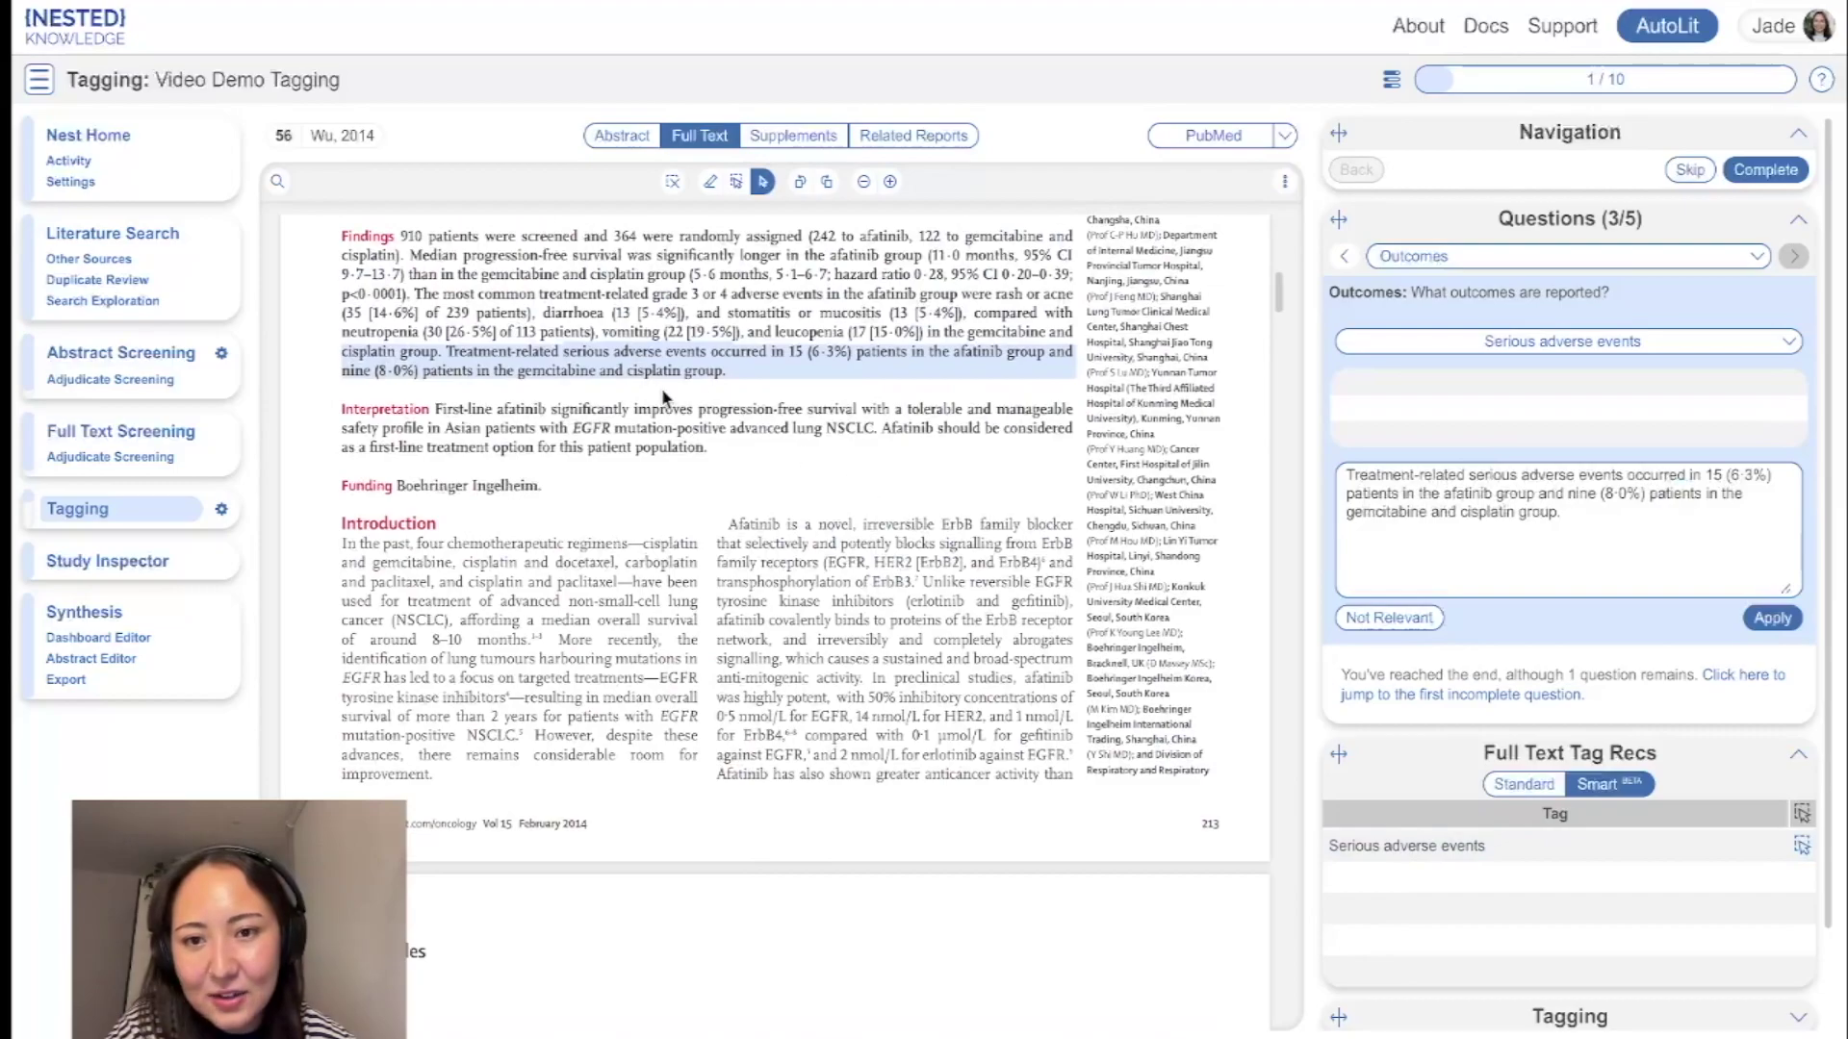
mouse_move(595, 365)
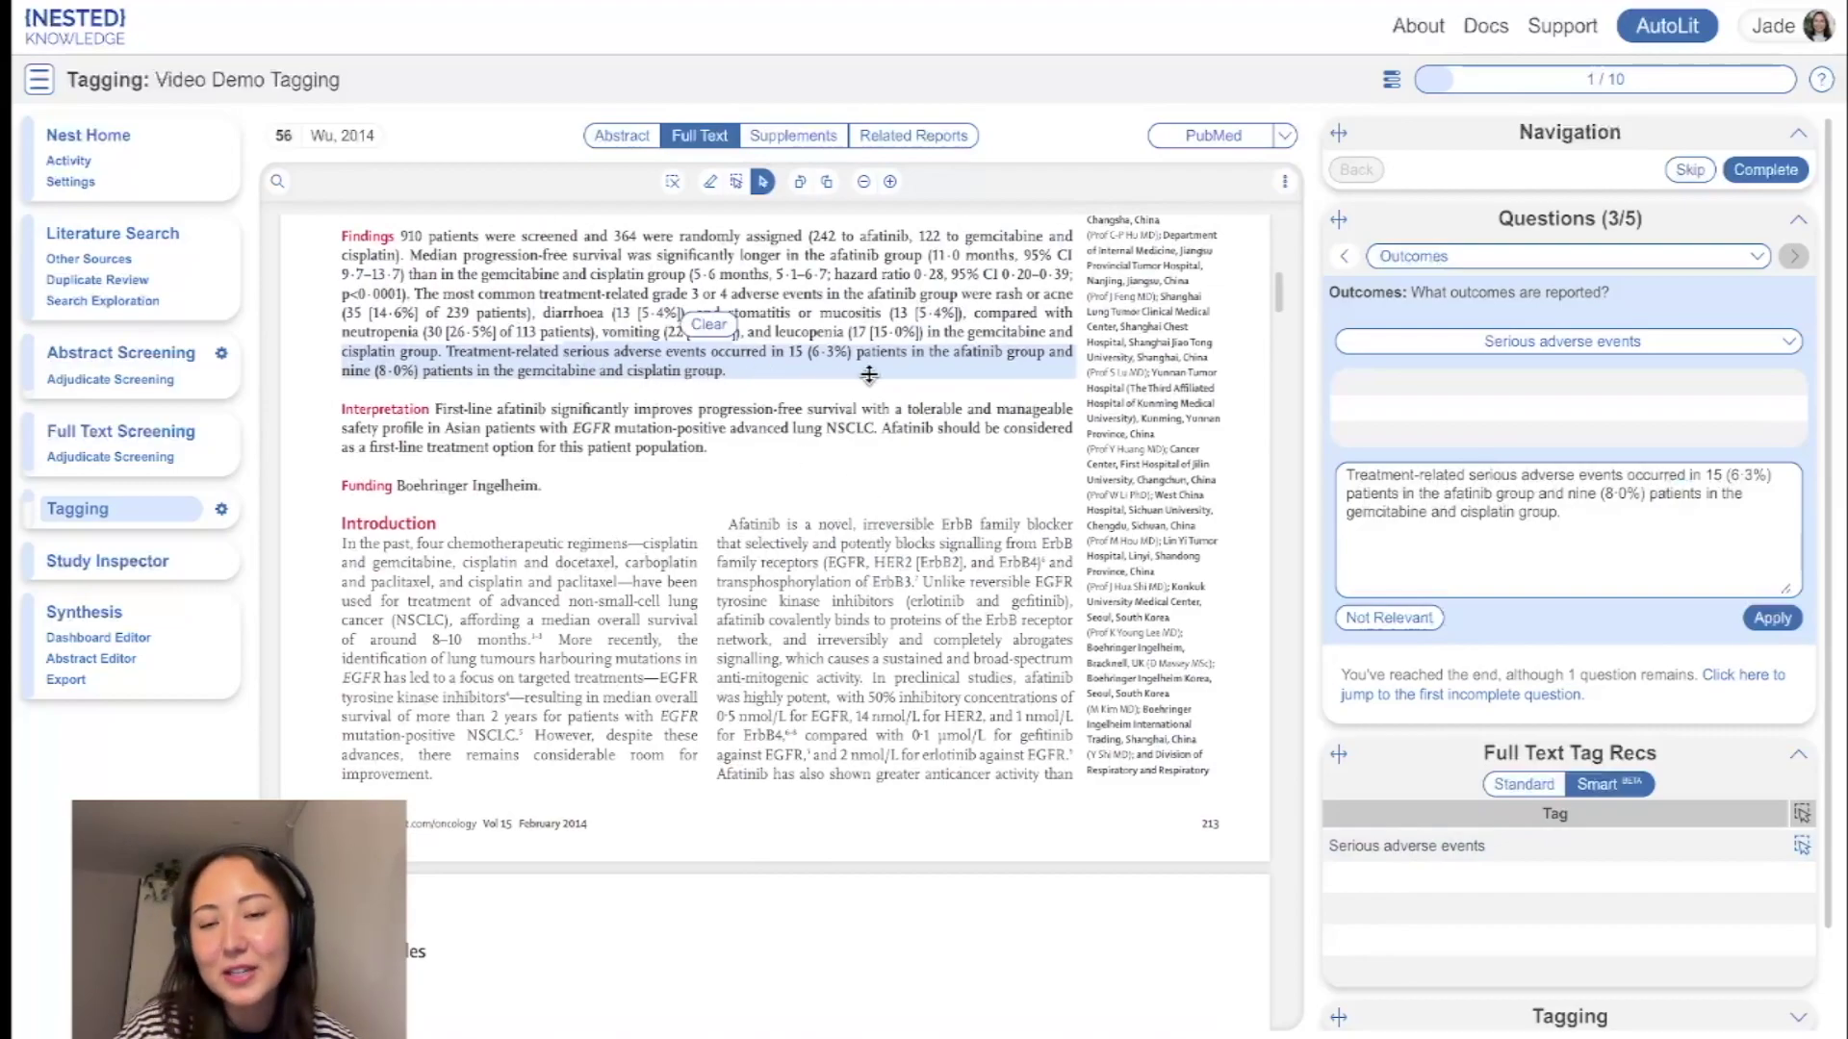
scroll(914, 438, up, 1)
scroll(914, 437, up, 2)
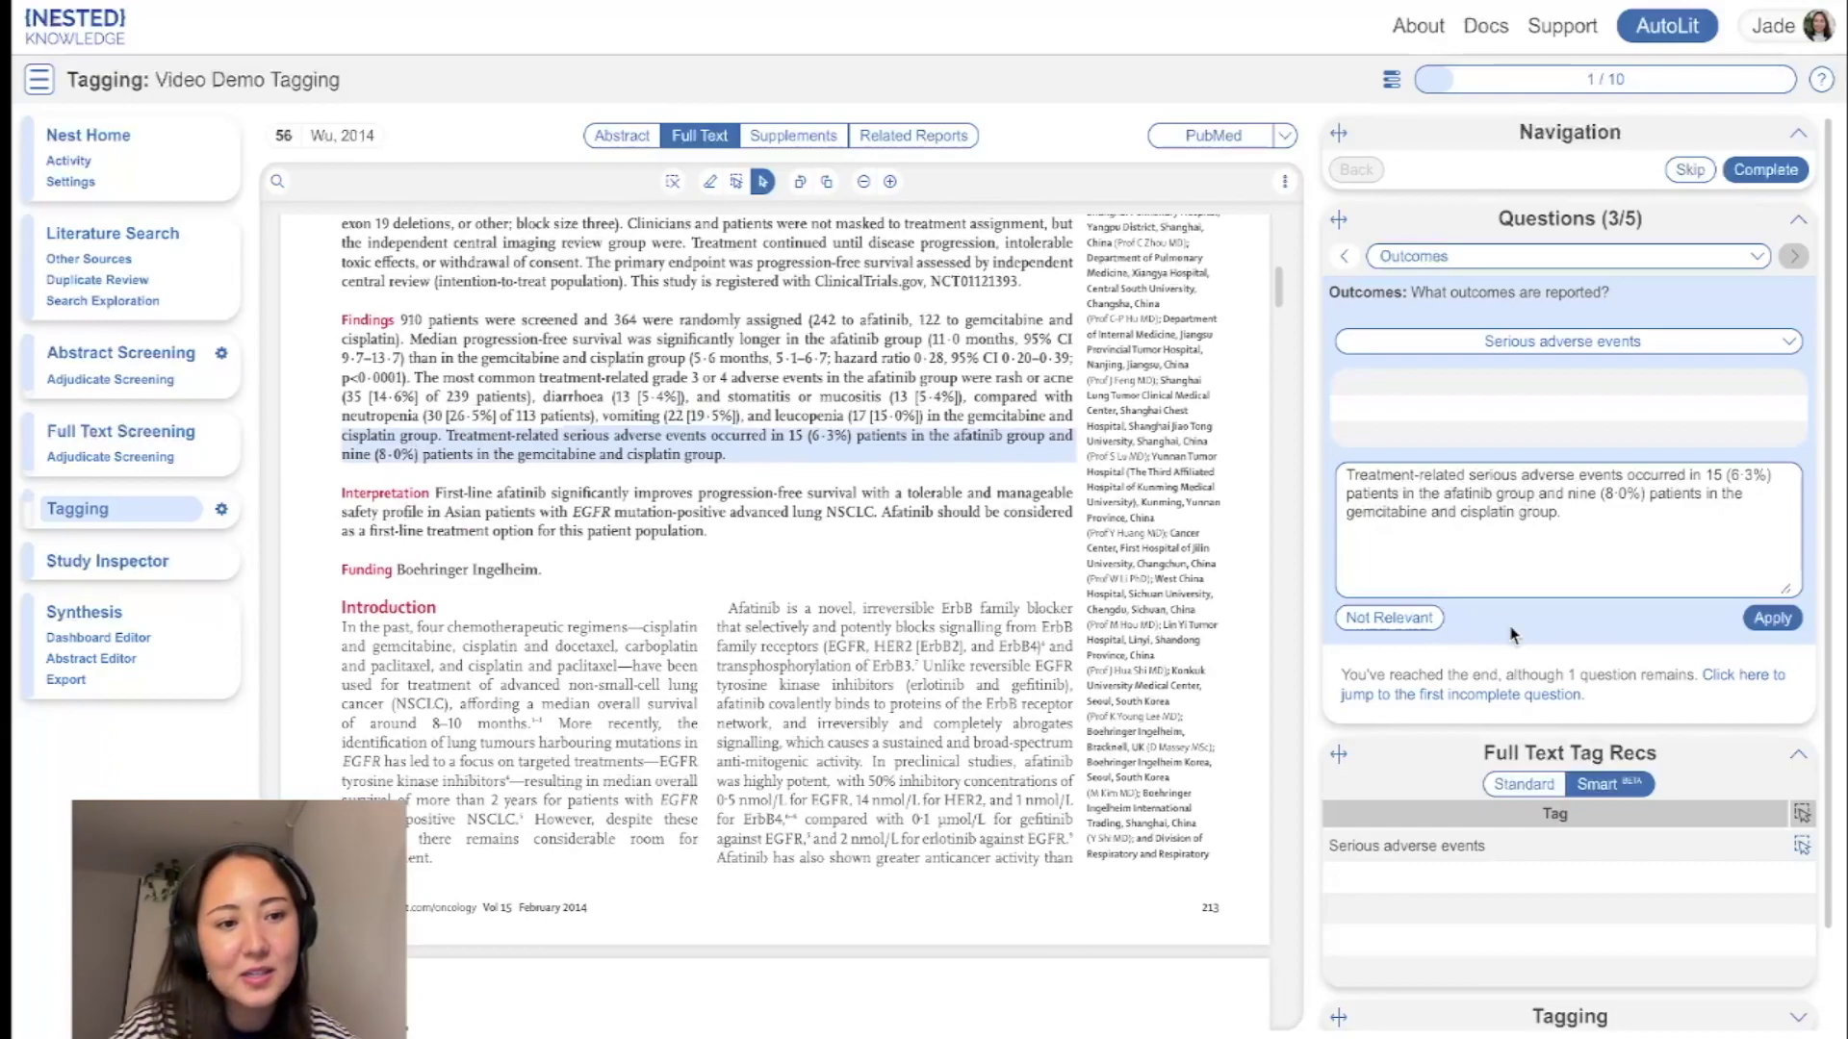
click(1773, 619)
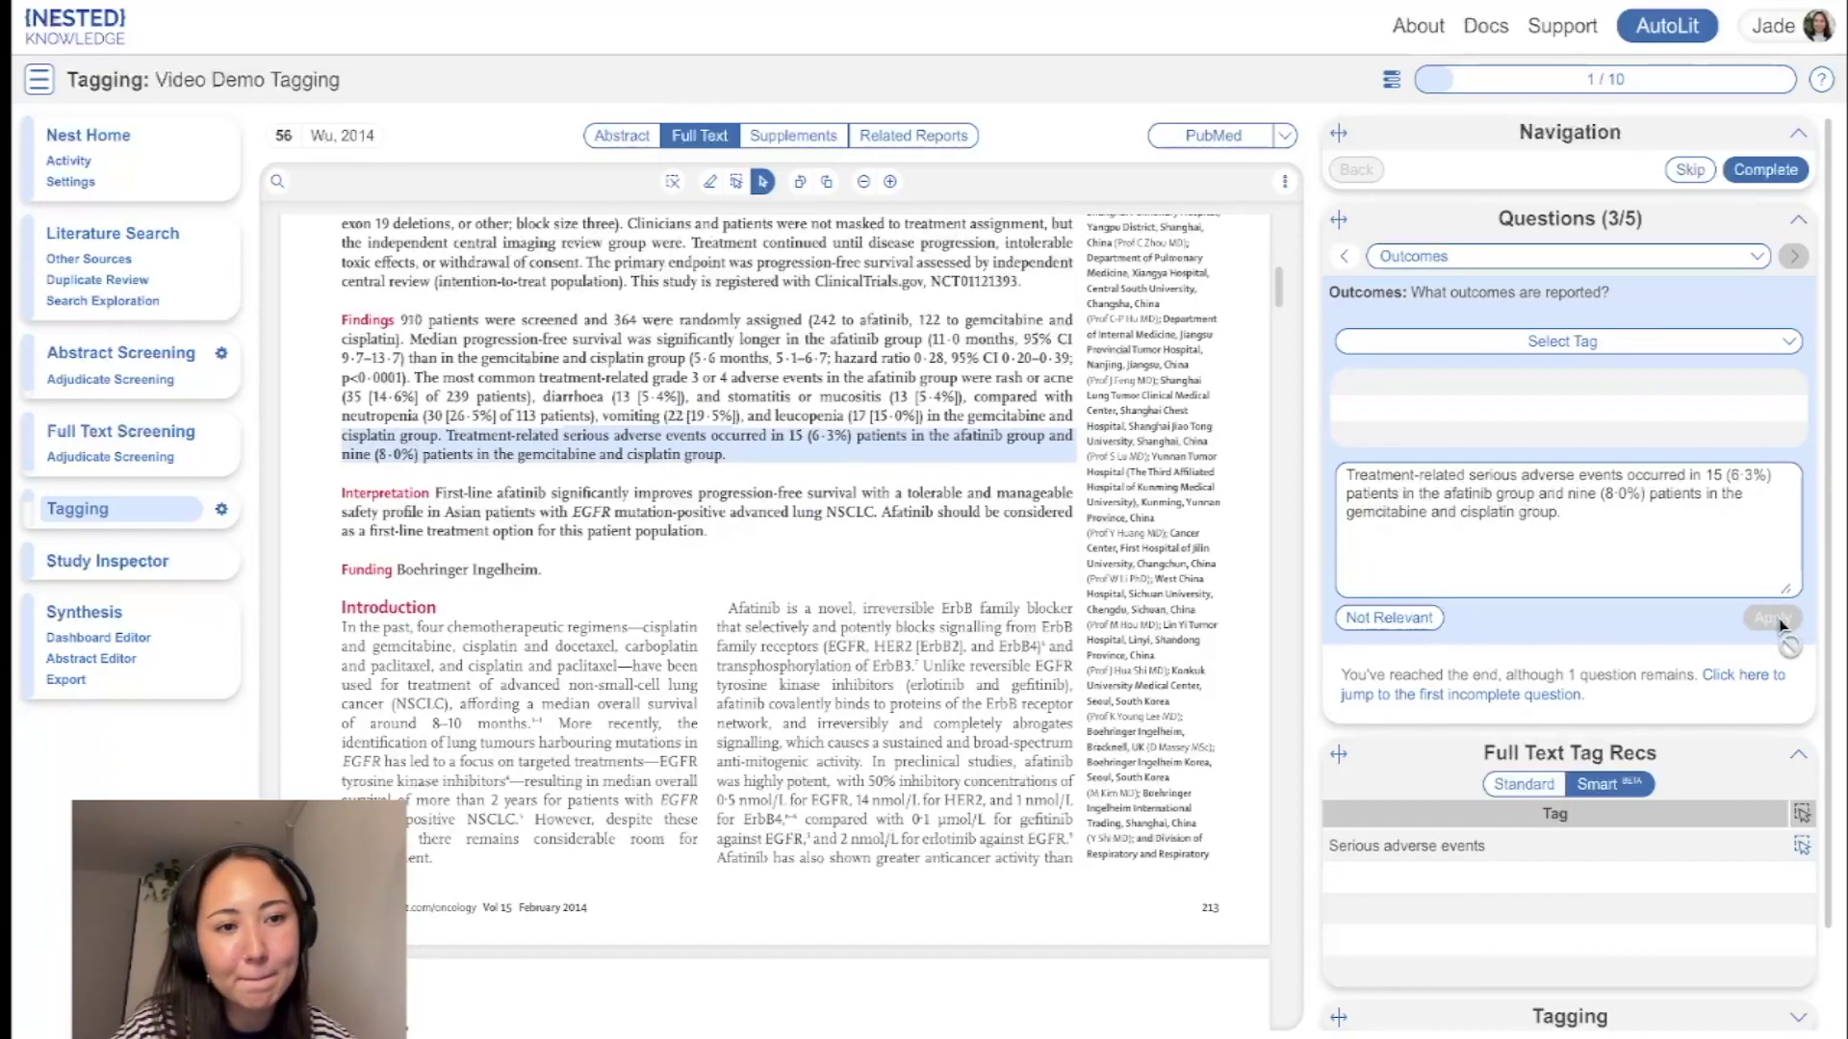
click(1618, 523)
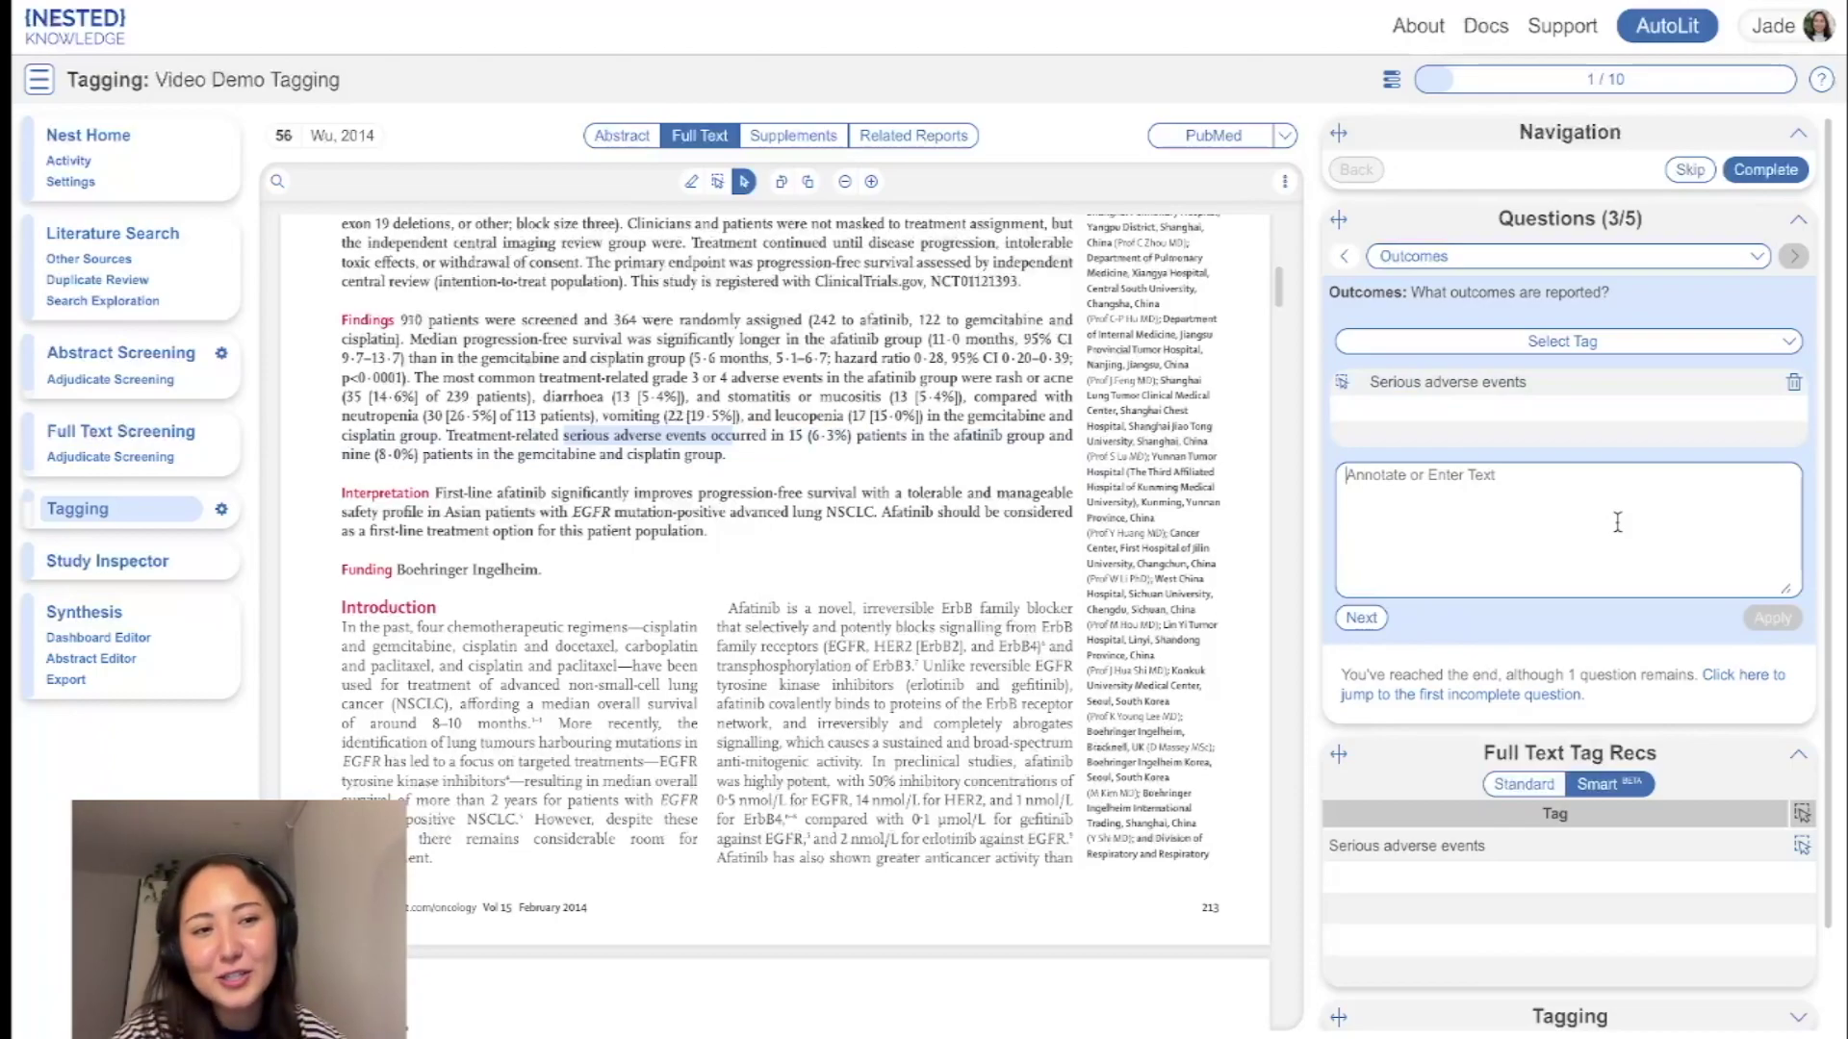
- Answer Study Design with Randomized Controlled Trial and Location with the passage naming the countries
click(1605, 256)
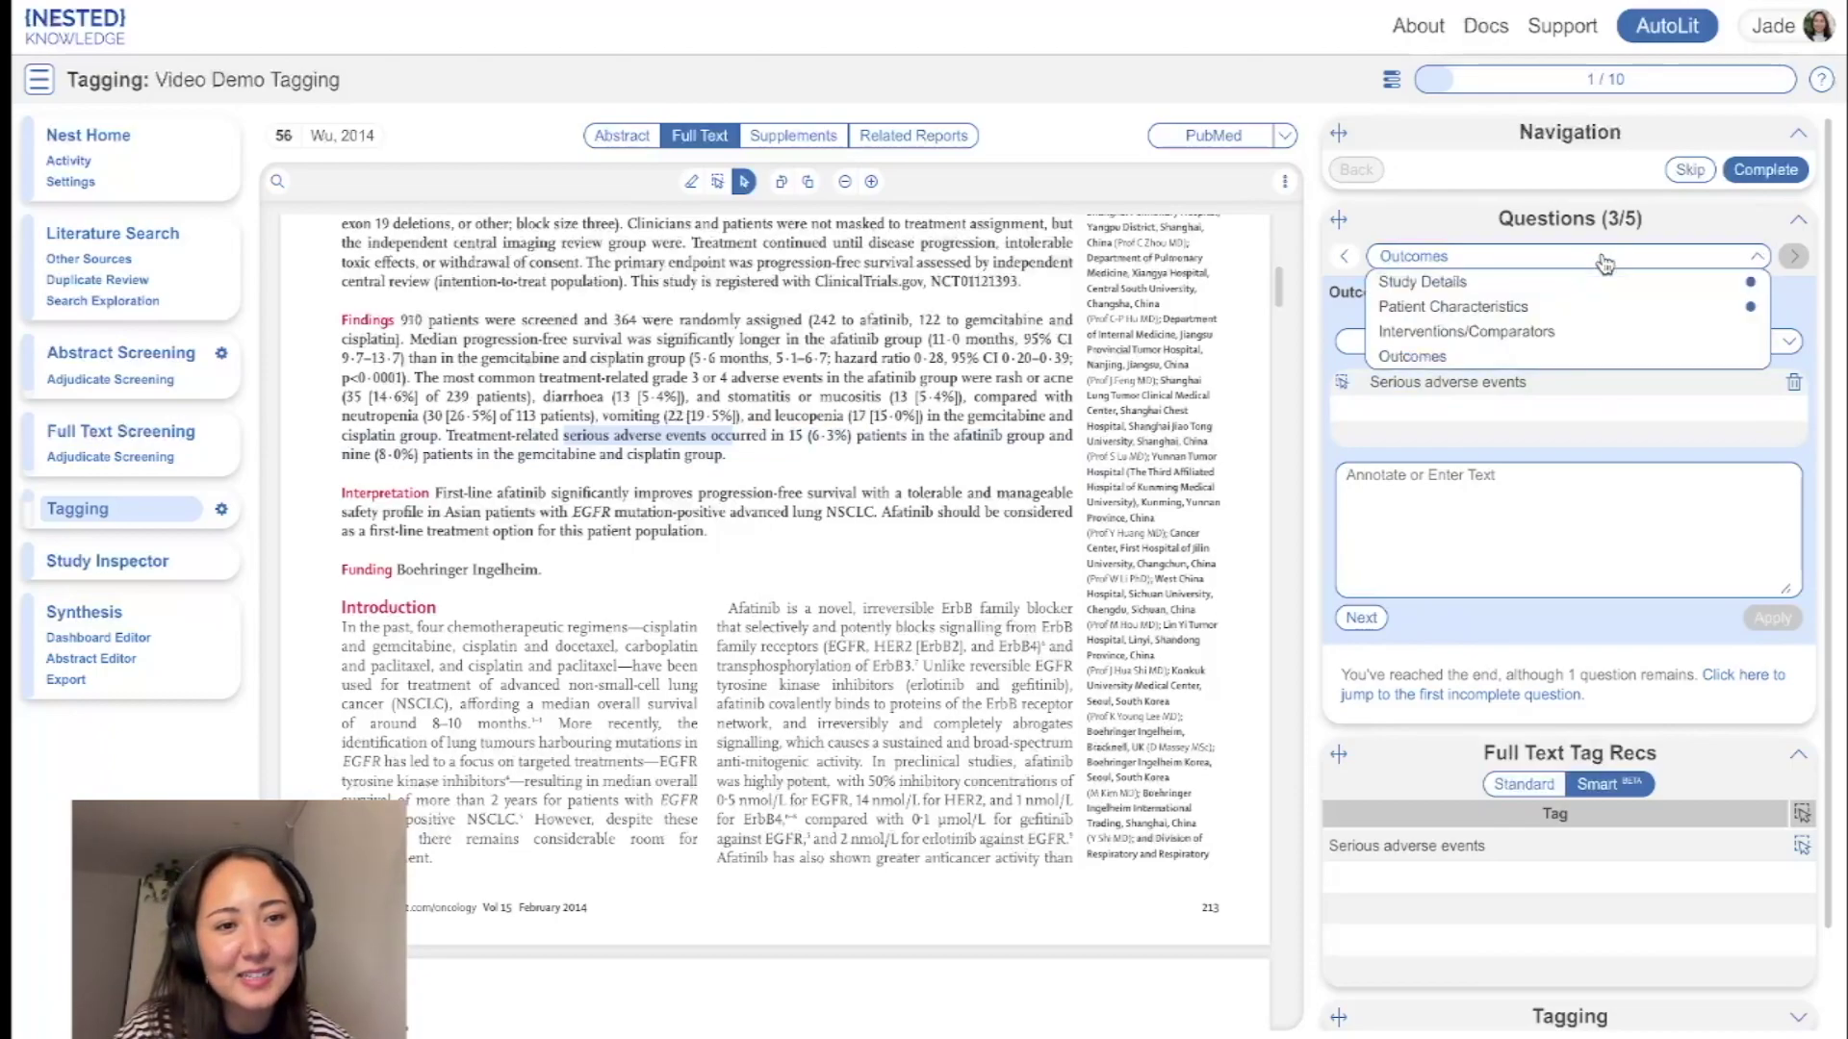
click(1528, 284)
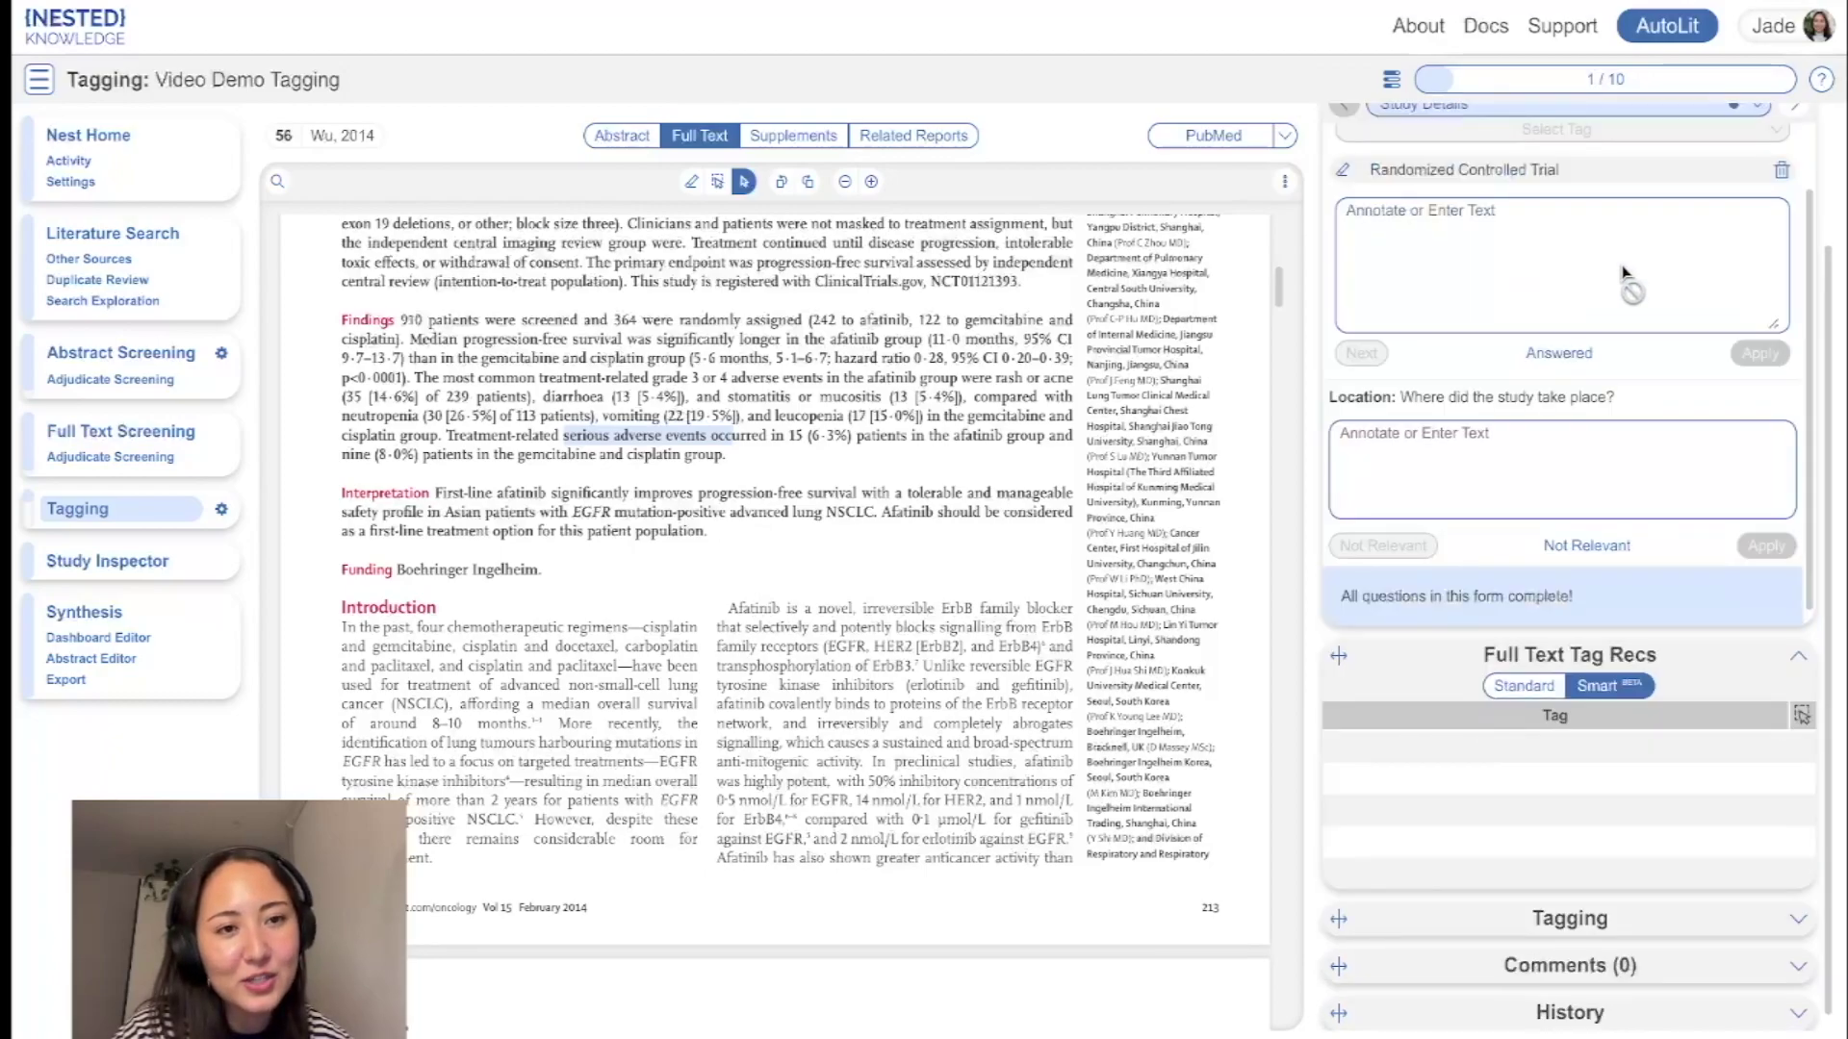
click(1590, 164)
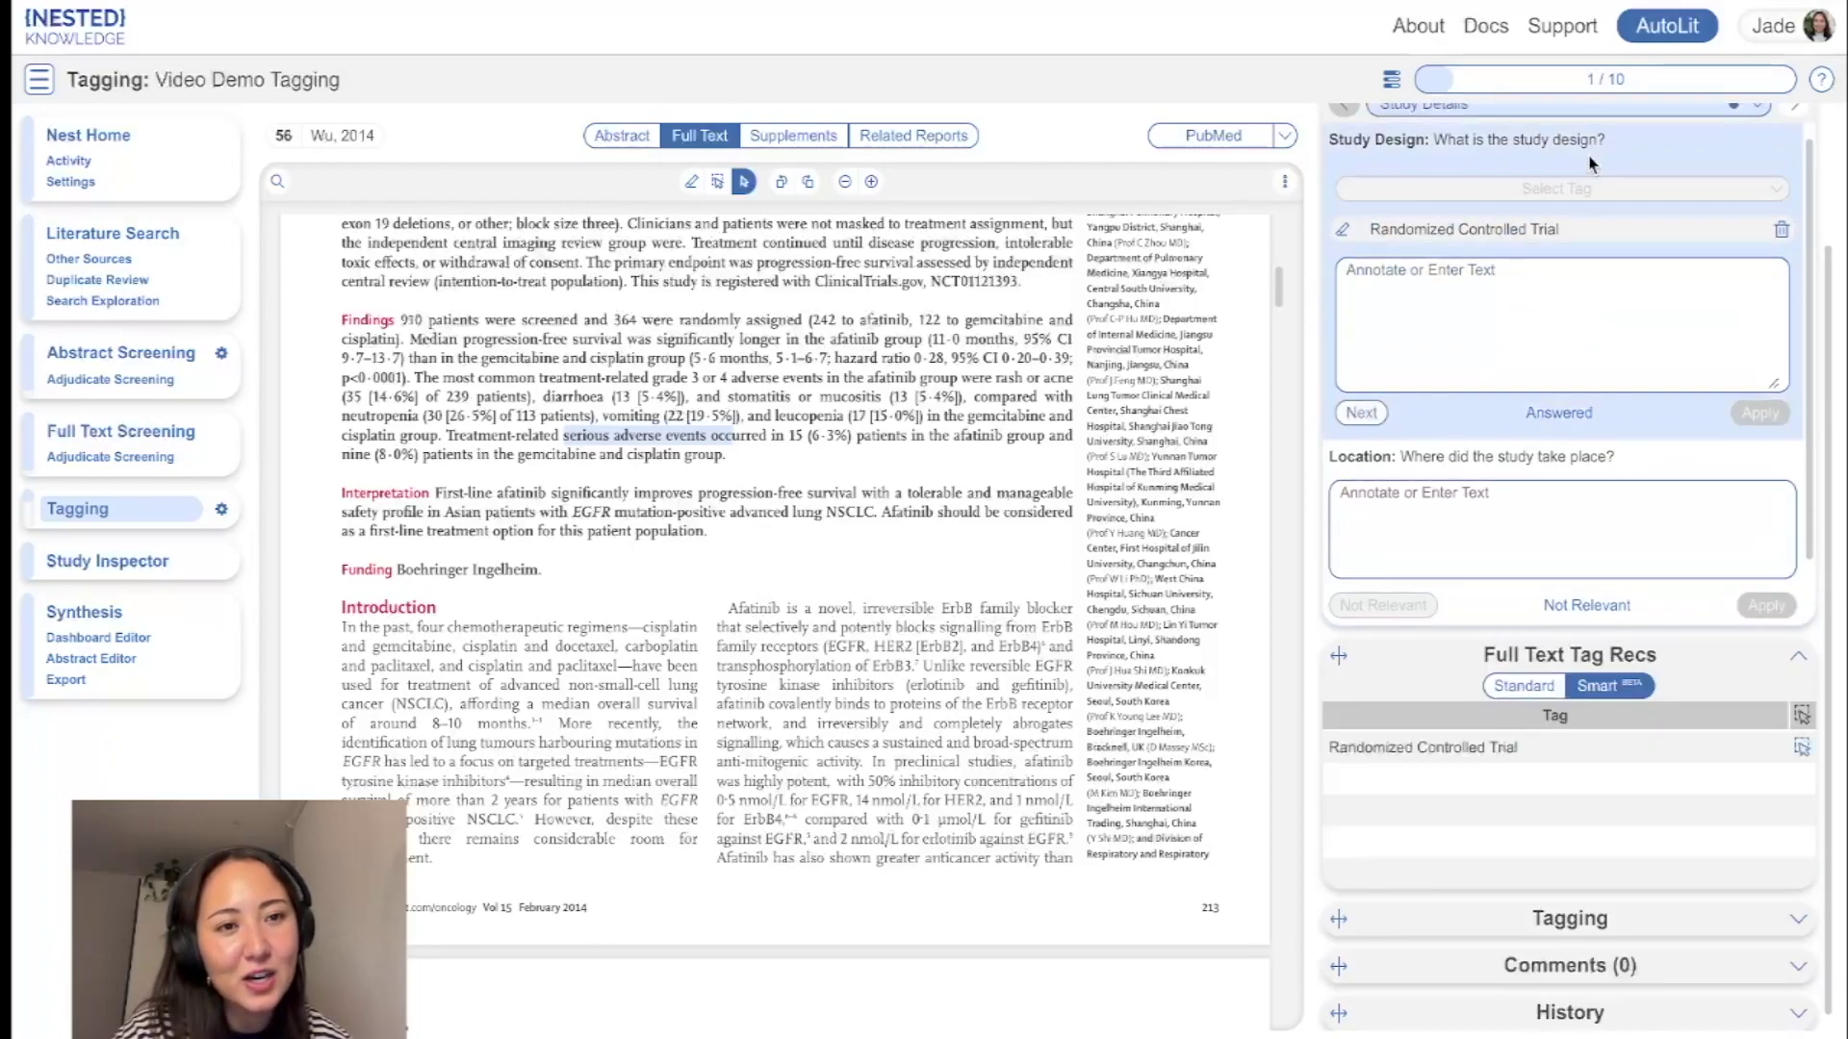
click(1391, 755)
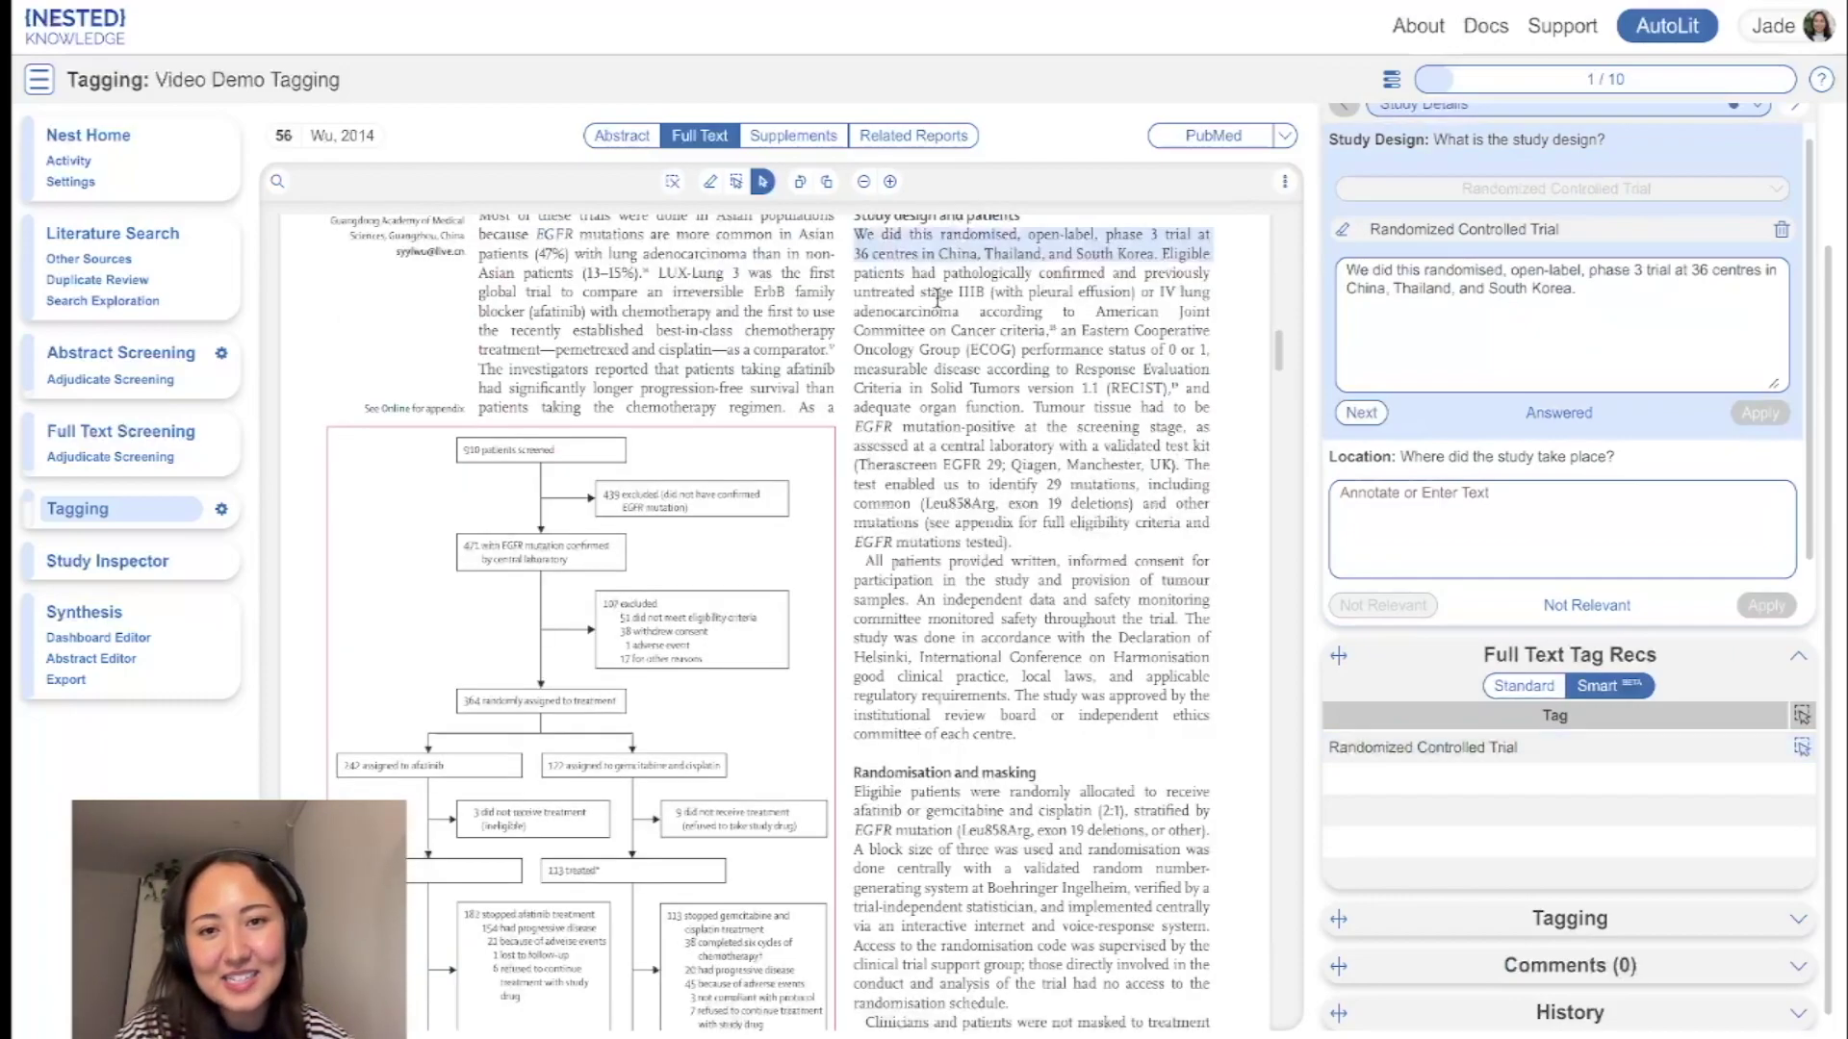
click(1639, 466)
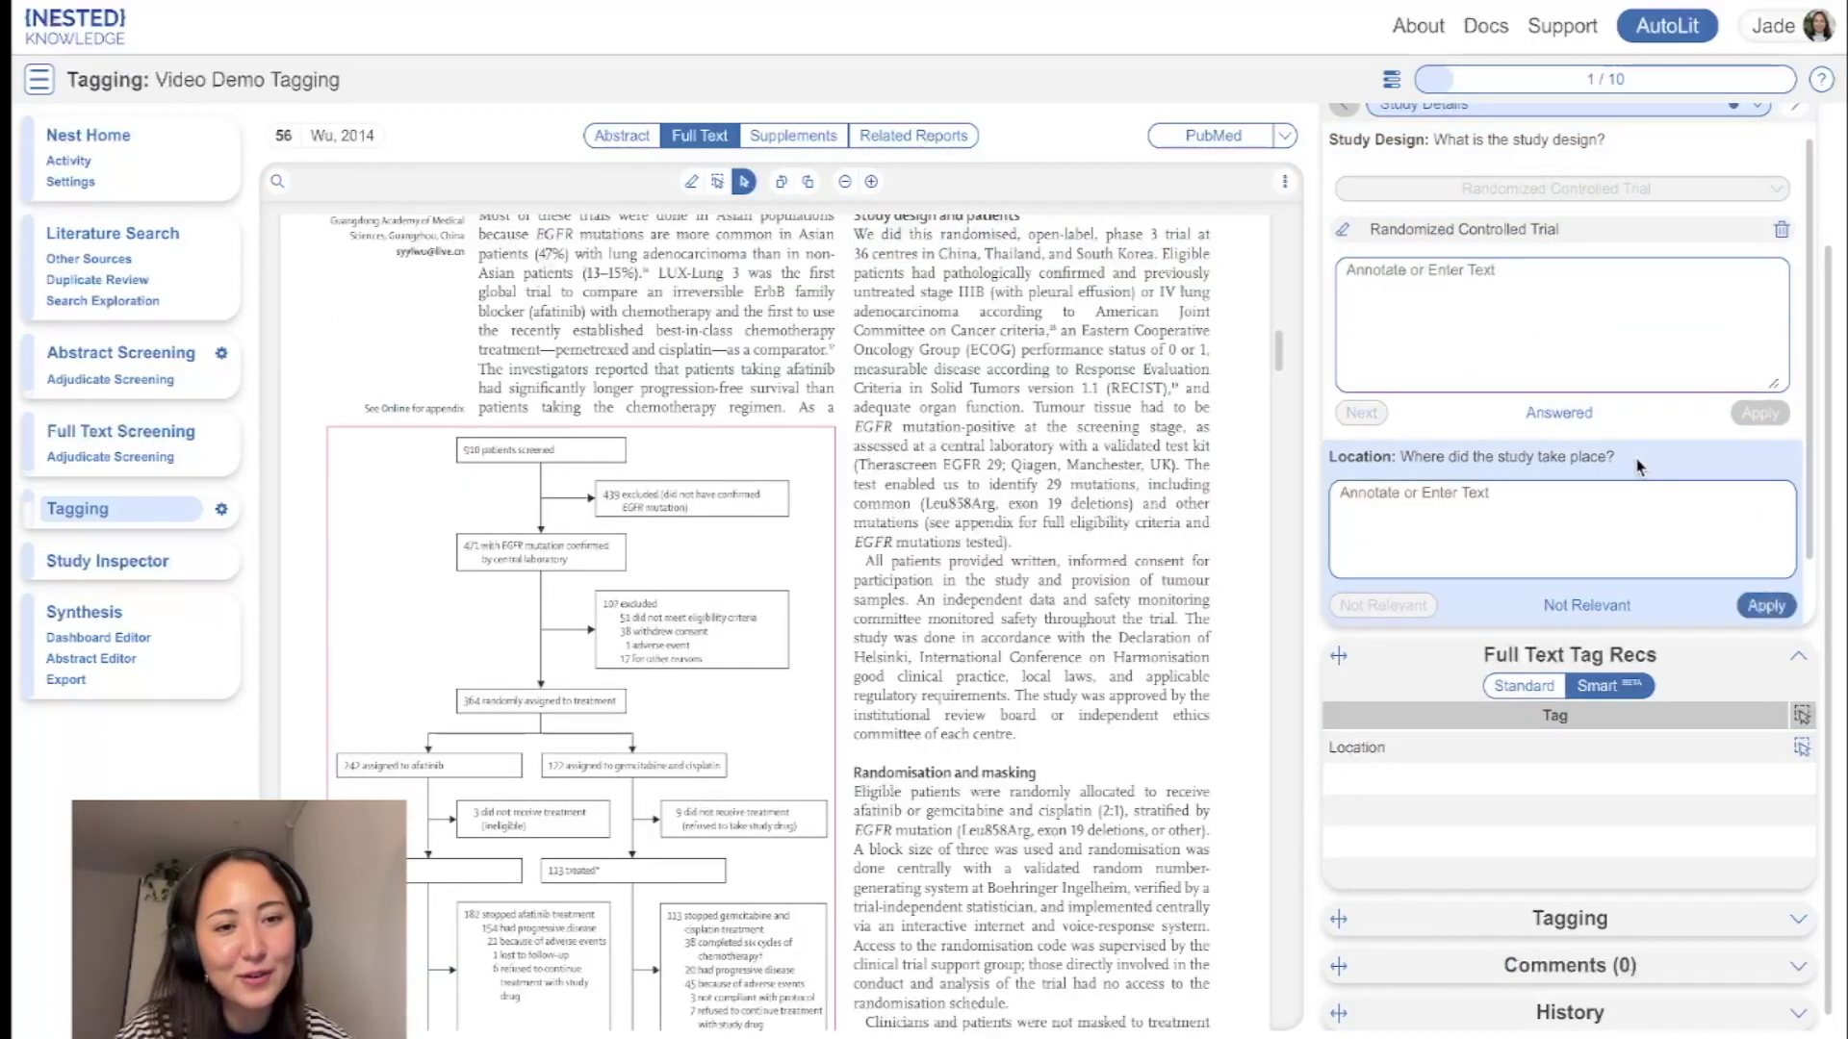
click(1463, 748)
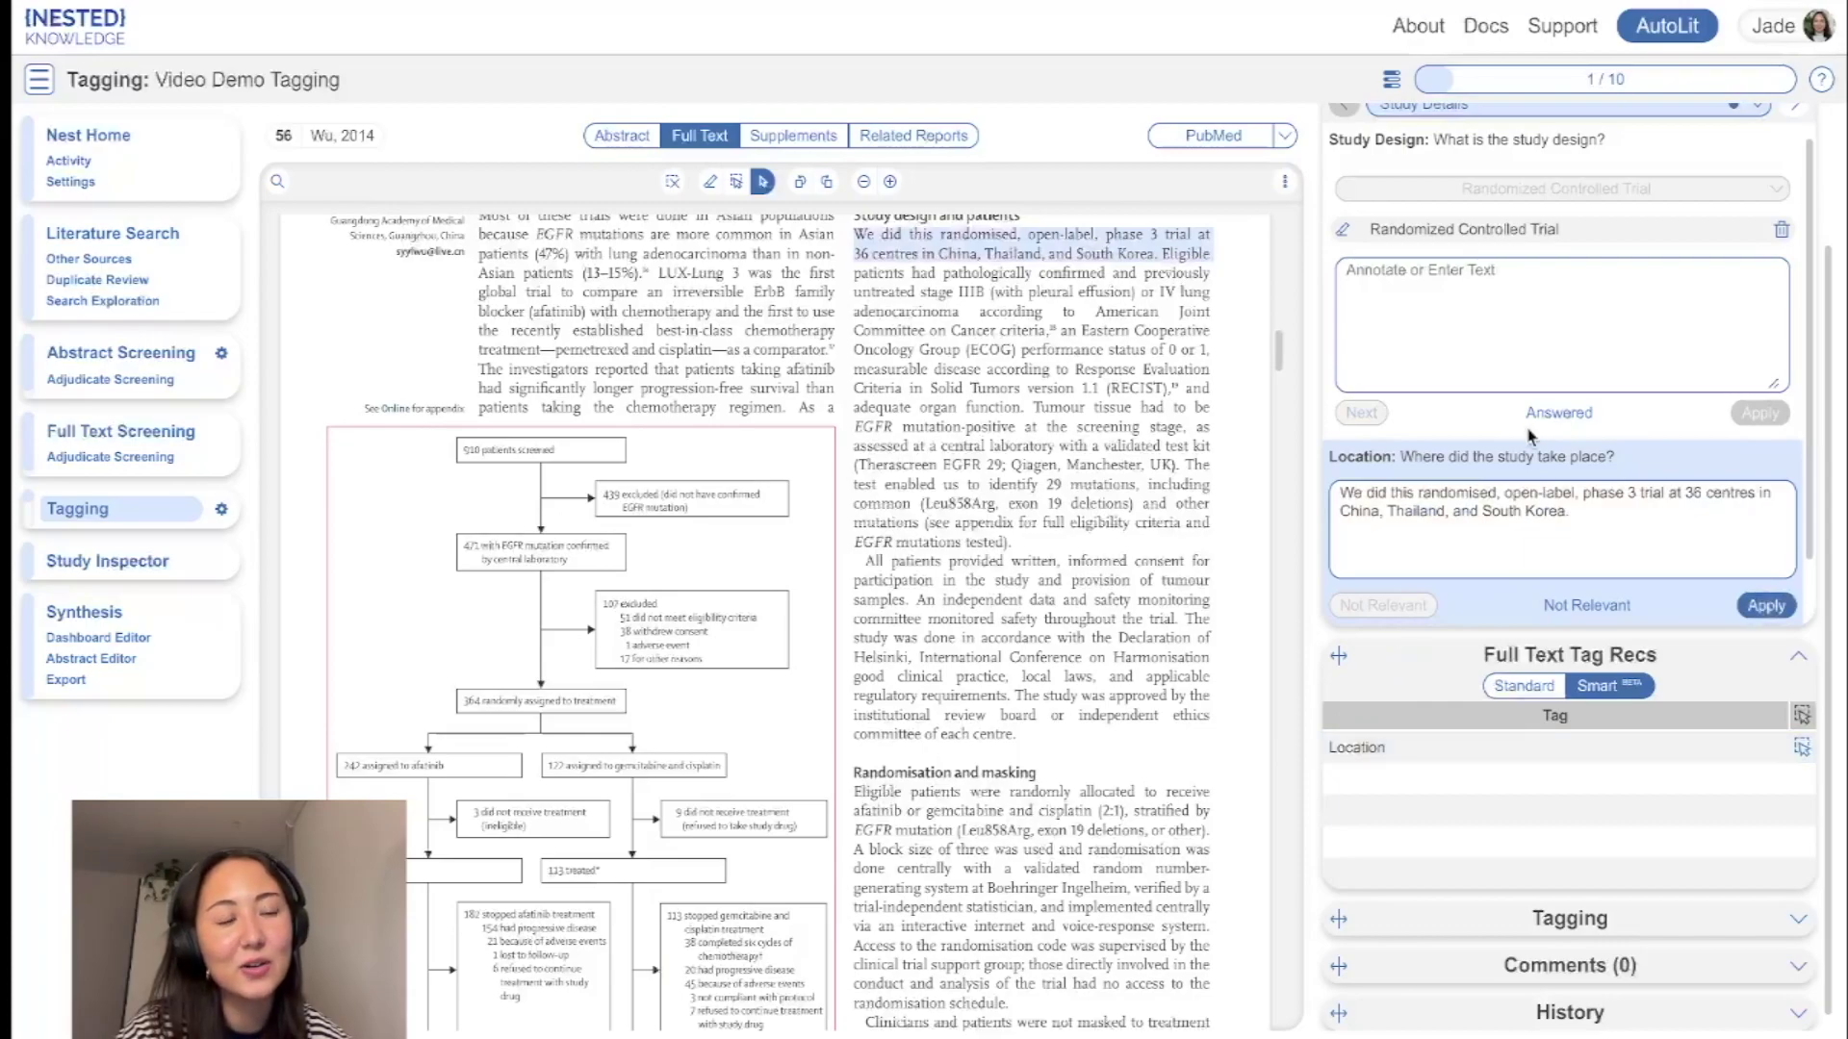
scroll(1530, 435, up, 2)
- Move past Patient Characteristics to Interventions/Comparators and capture the Afatinib dosing passage
click(1790, 252)
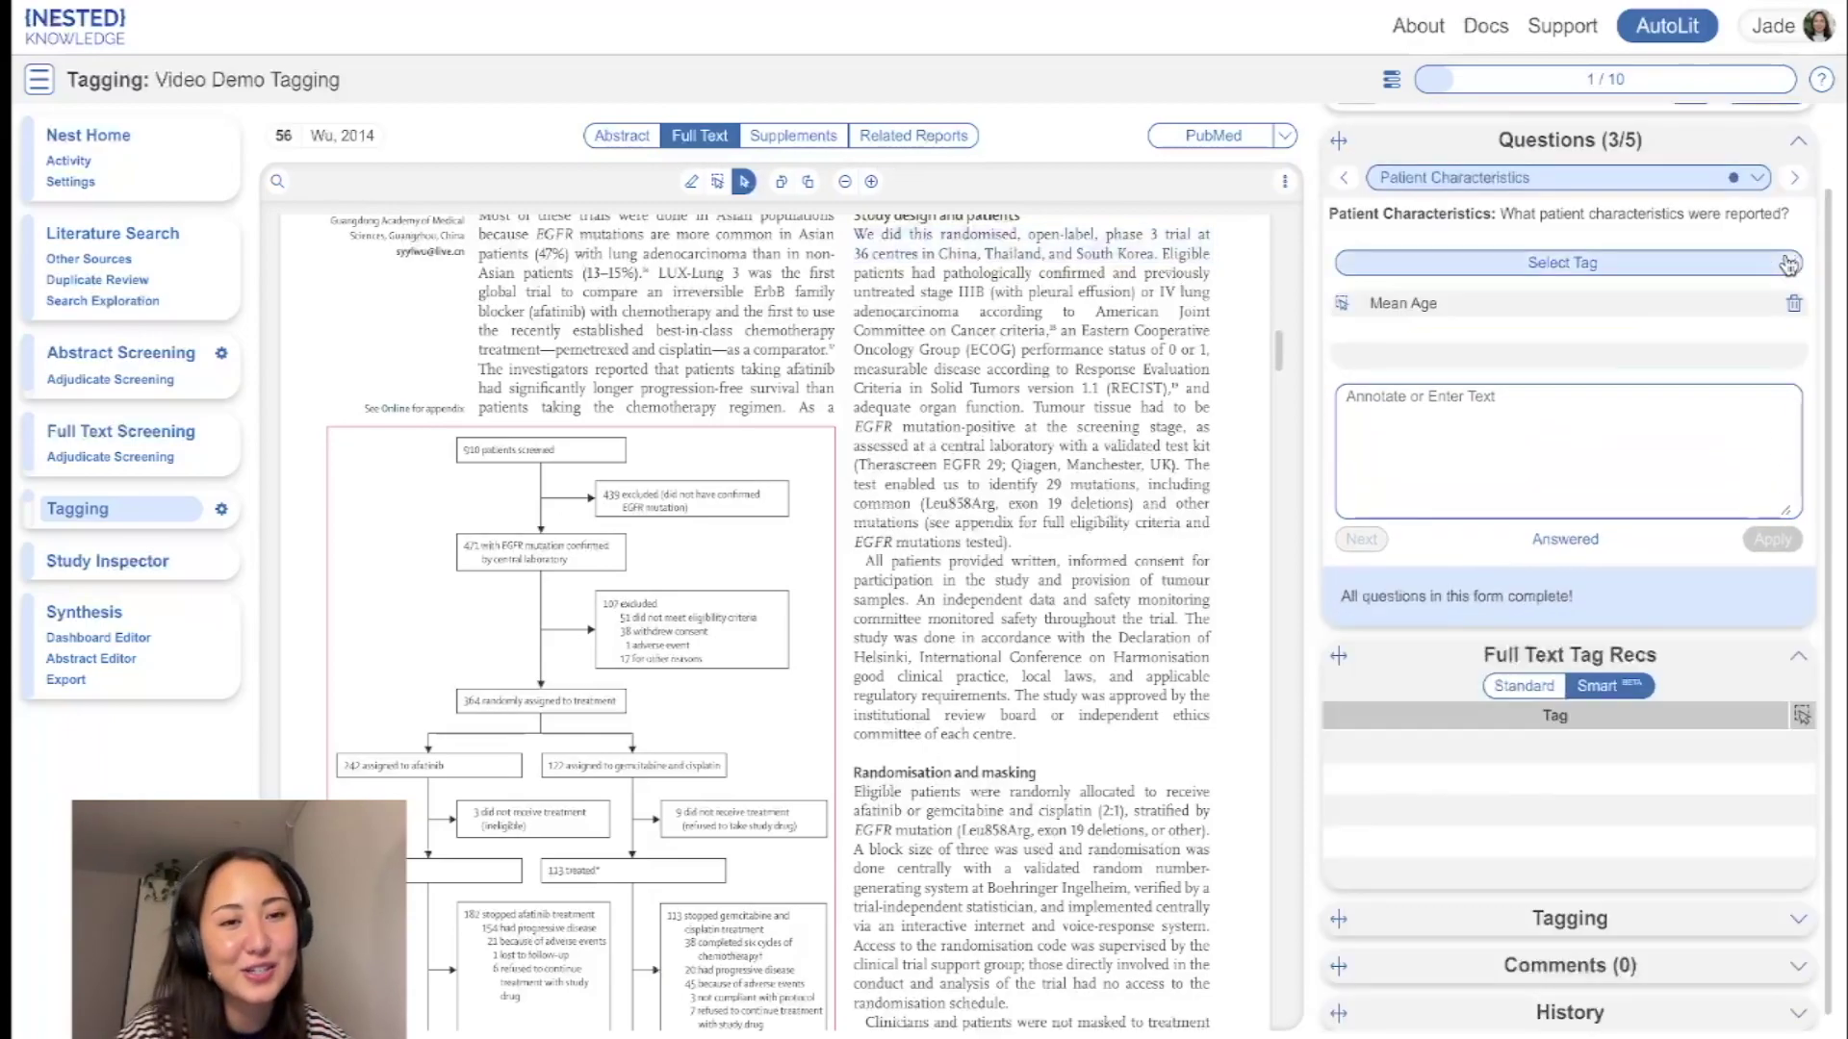
click(1602, 240)
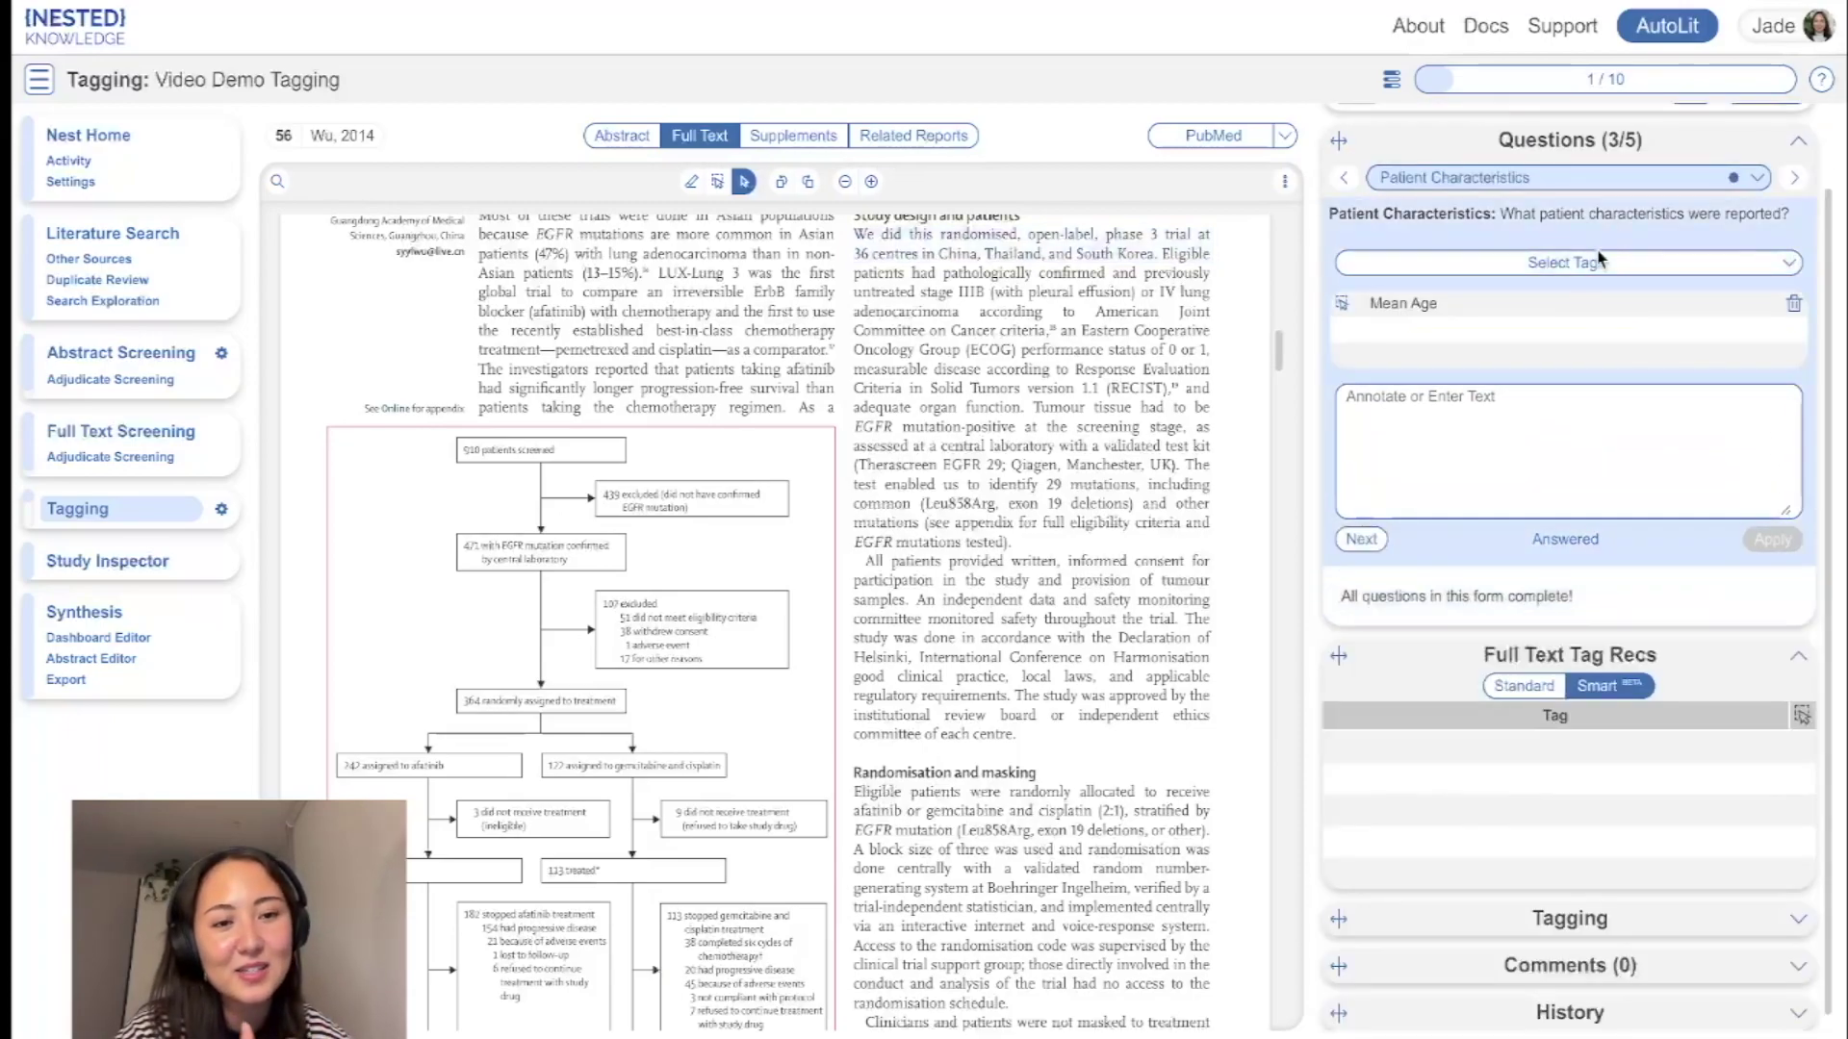
click(1790, 181)
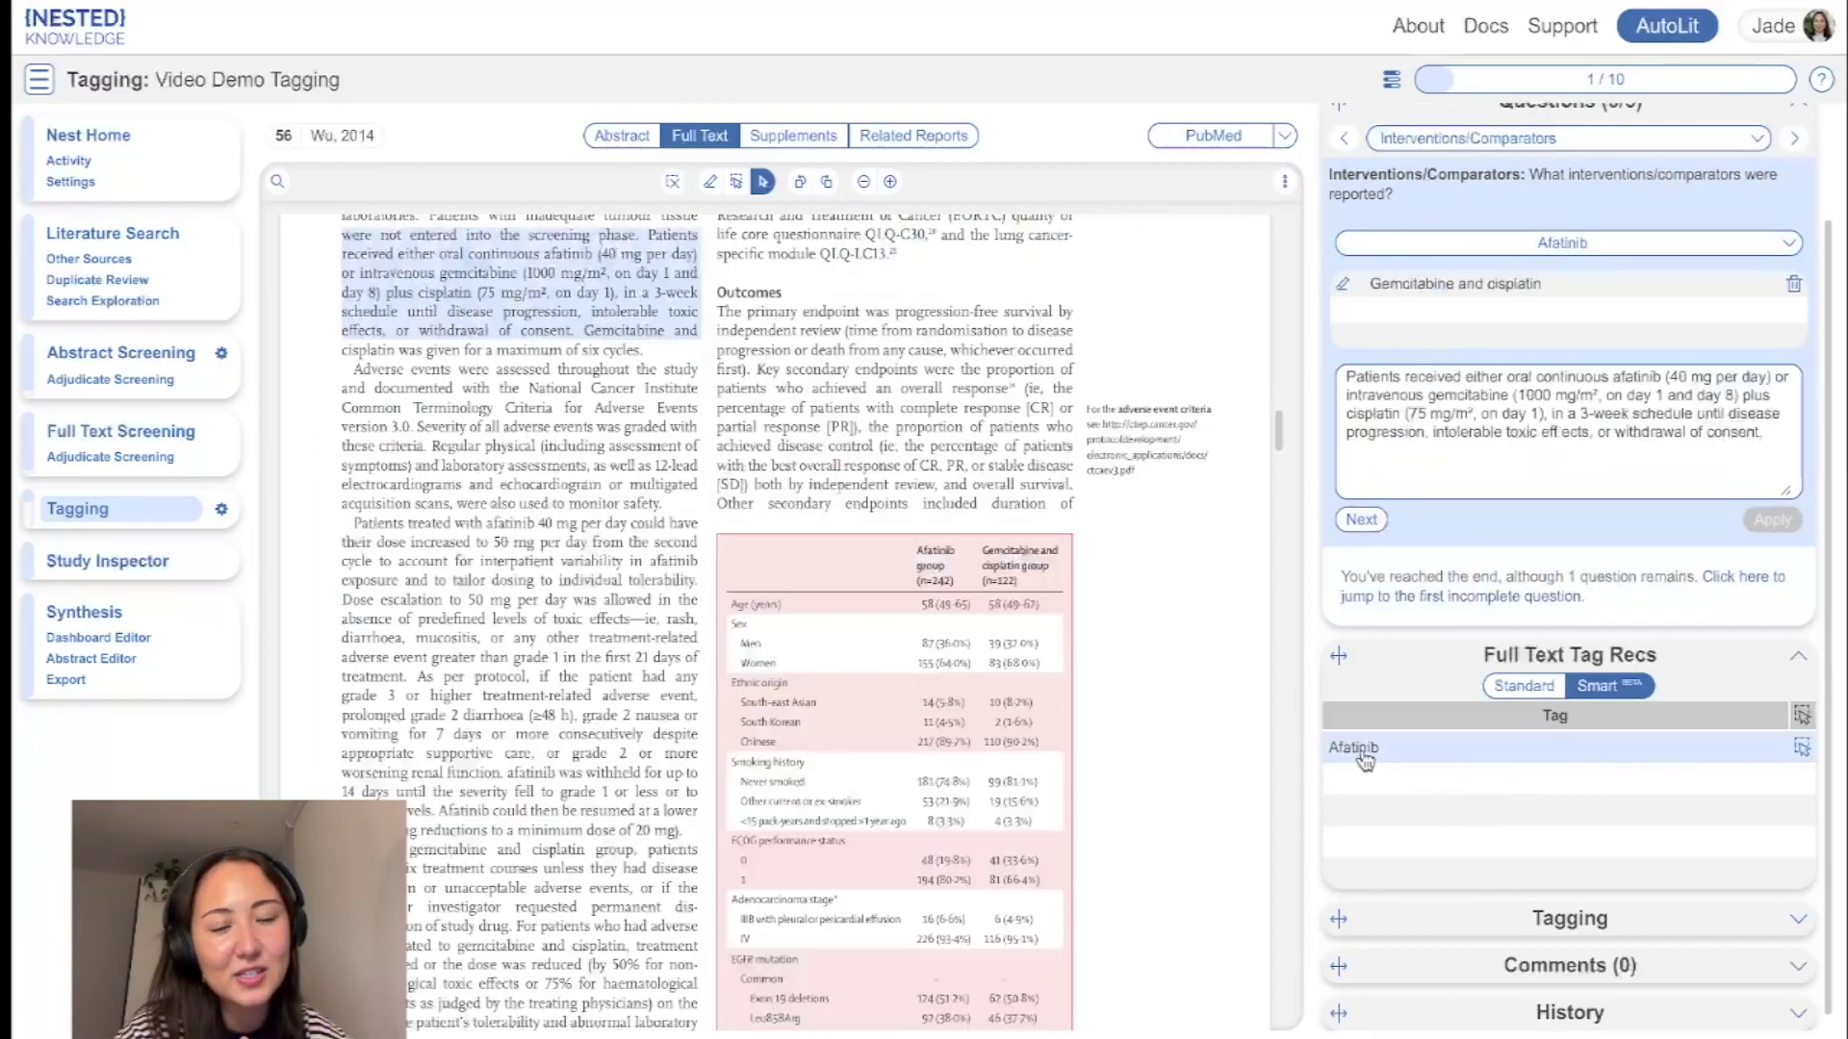
scroll(943, 553, down, 1)
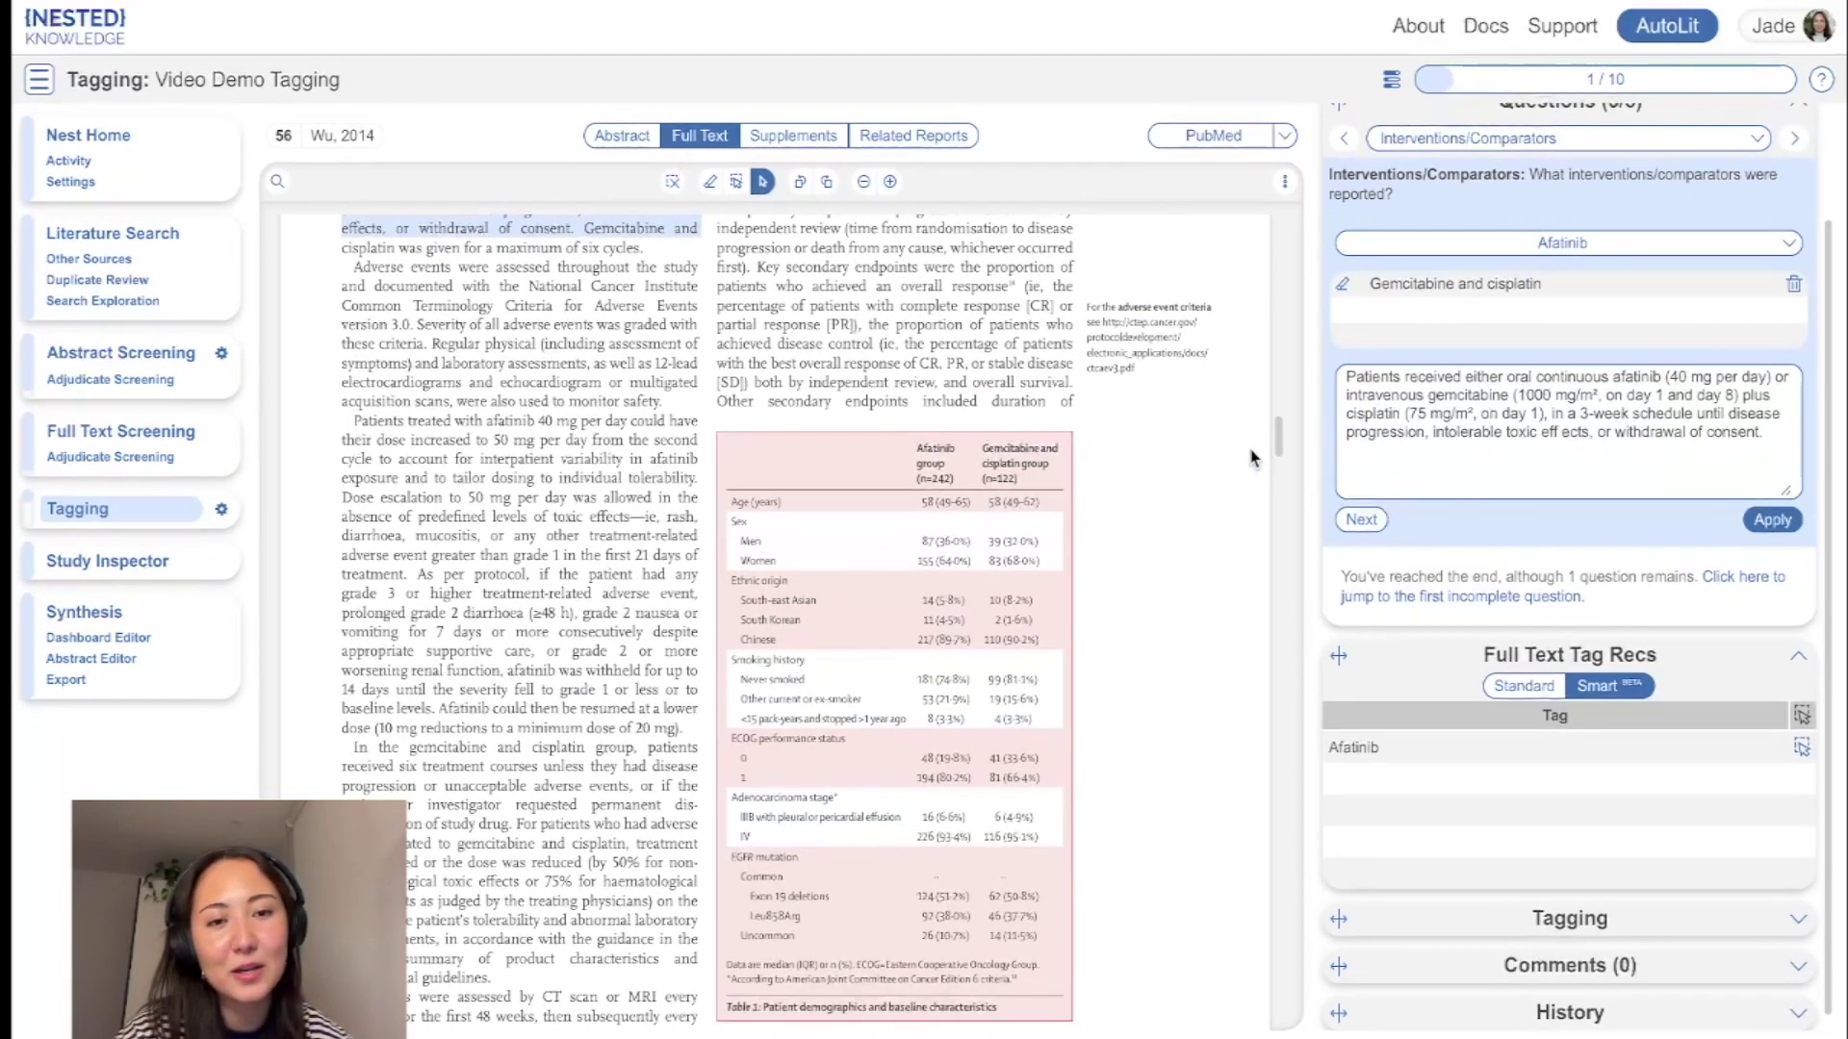
scroll(1253, 458, up, 2)
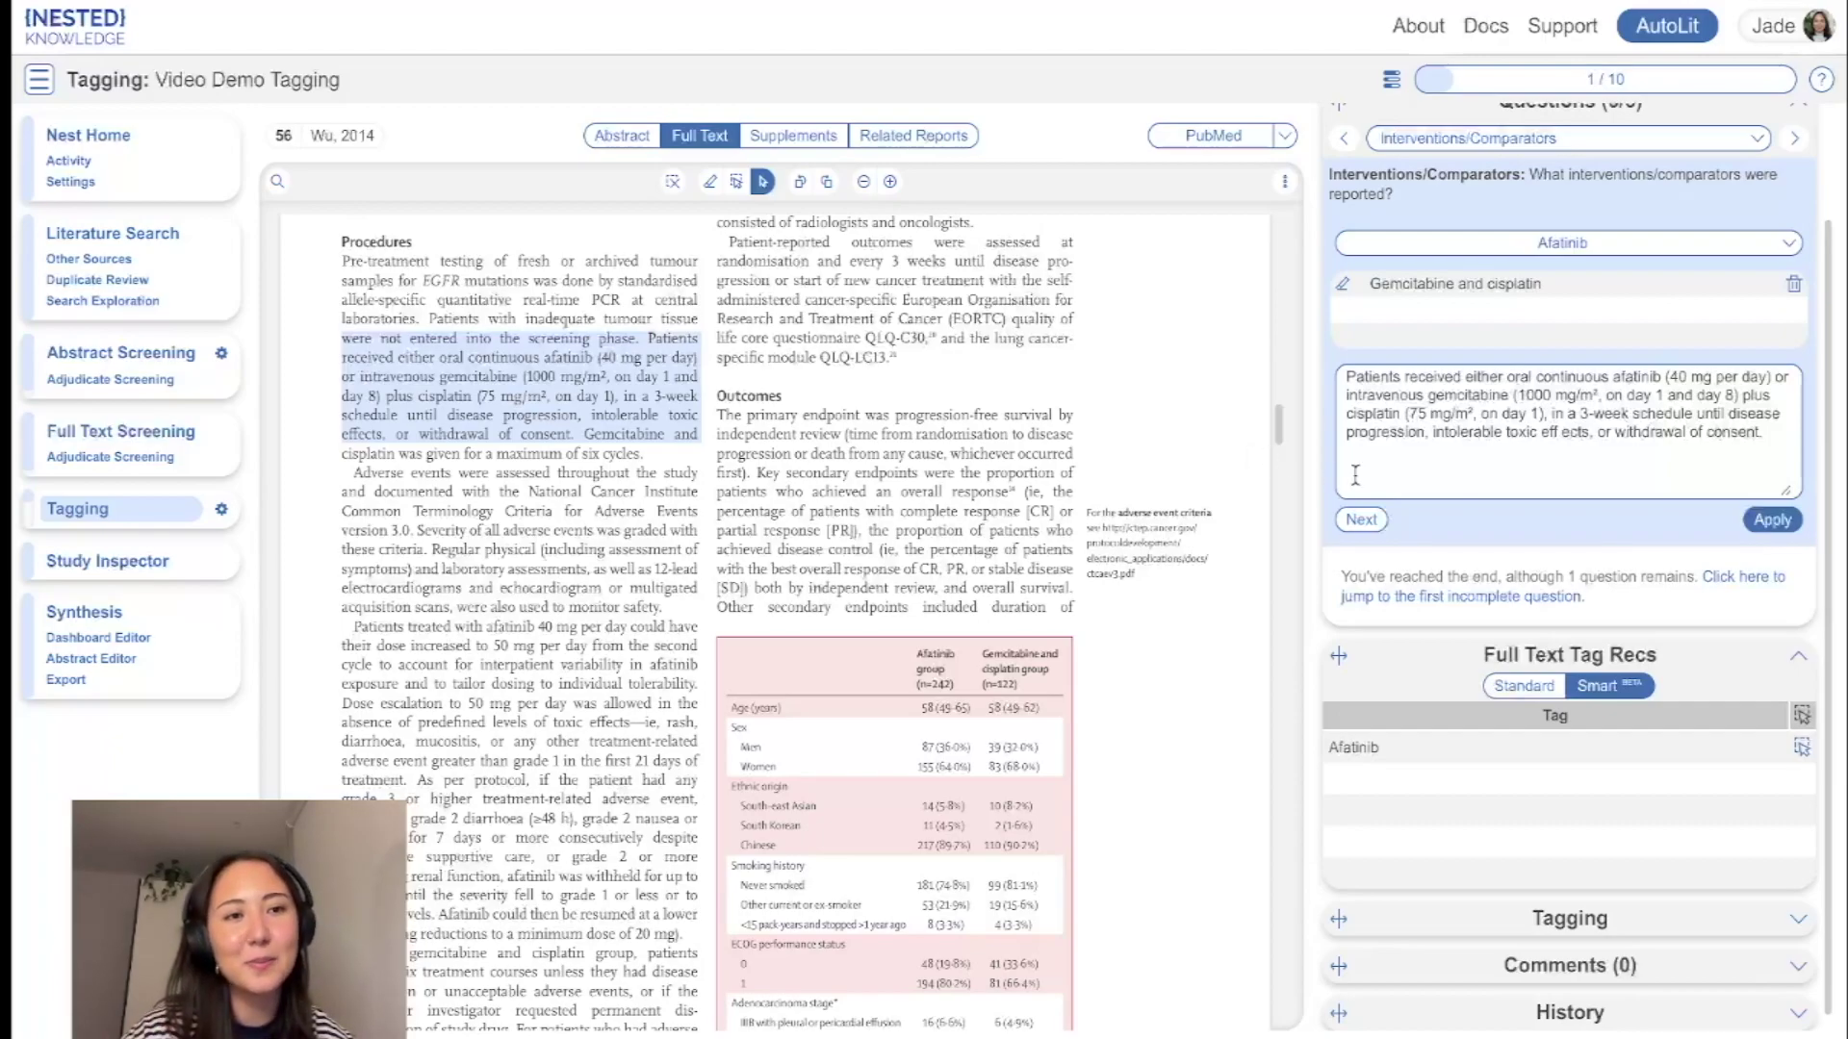
scroll(1390, 471, up, 2)
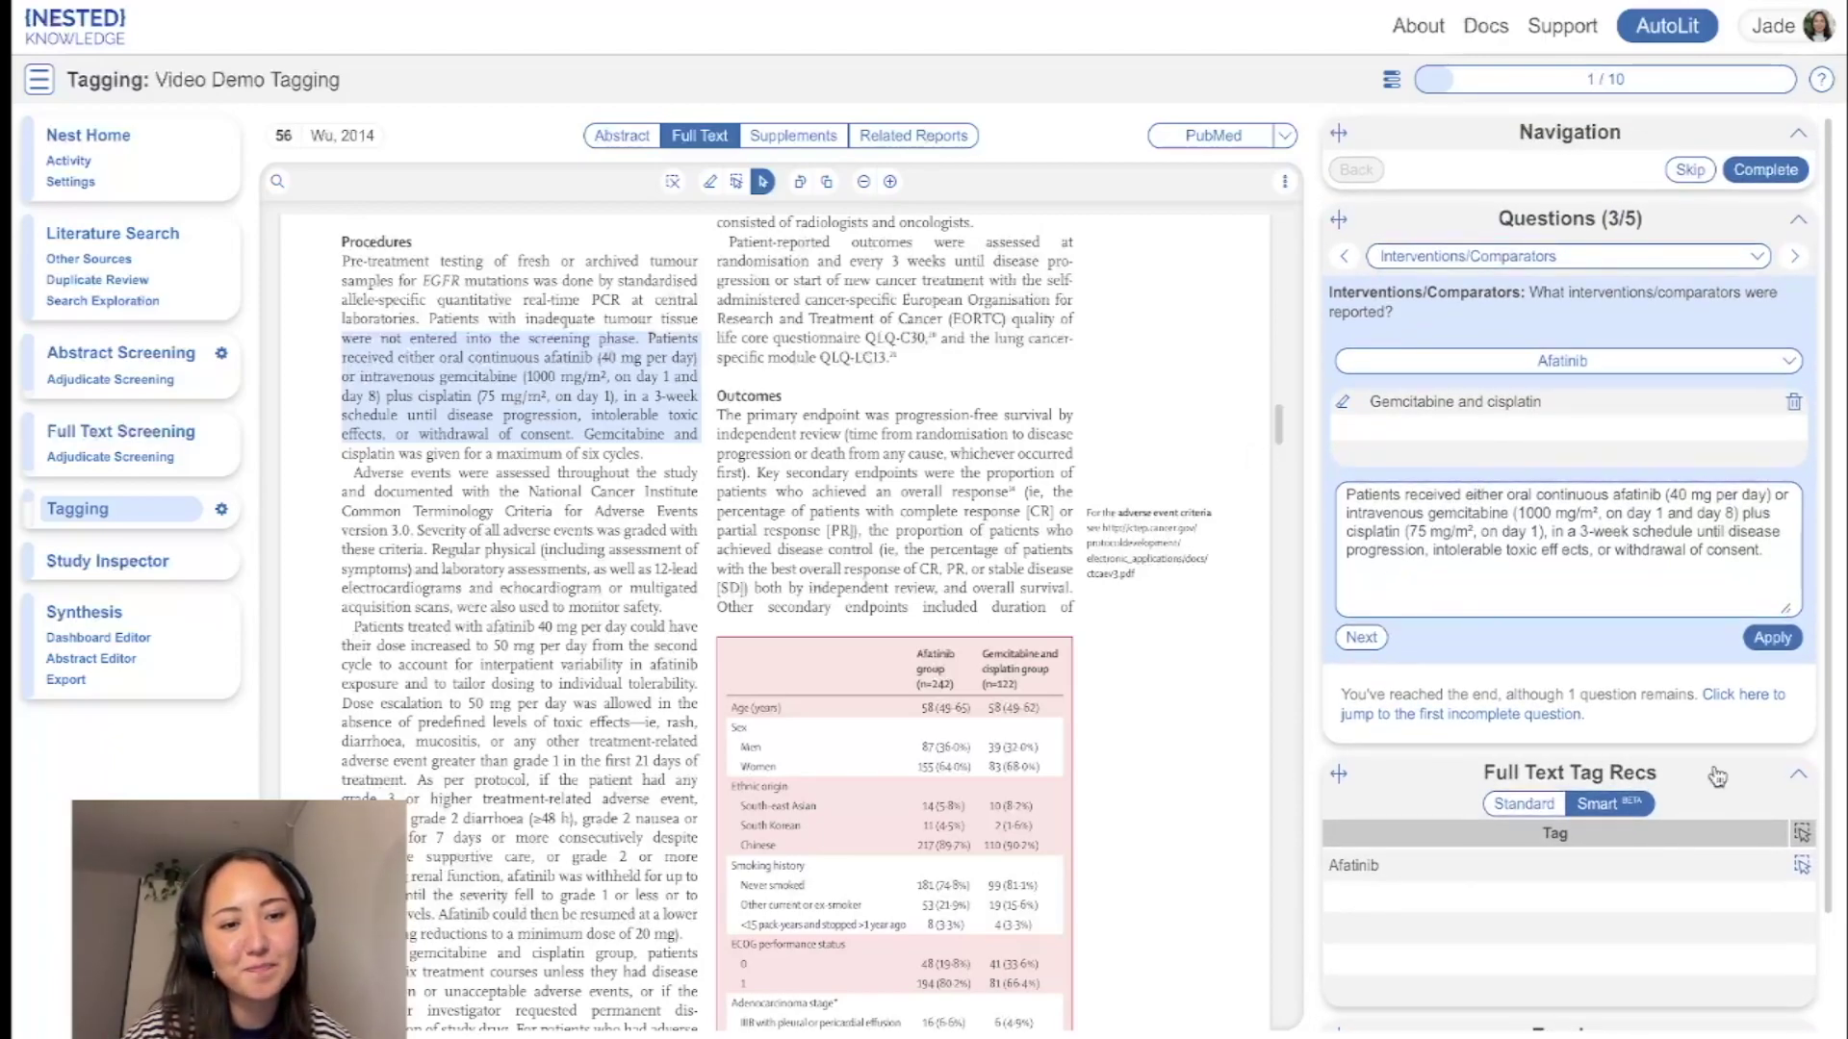
- Hide the tag recommendations and review the study's applied tags and the available tag list
click(1705, 783)
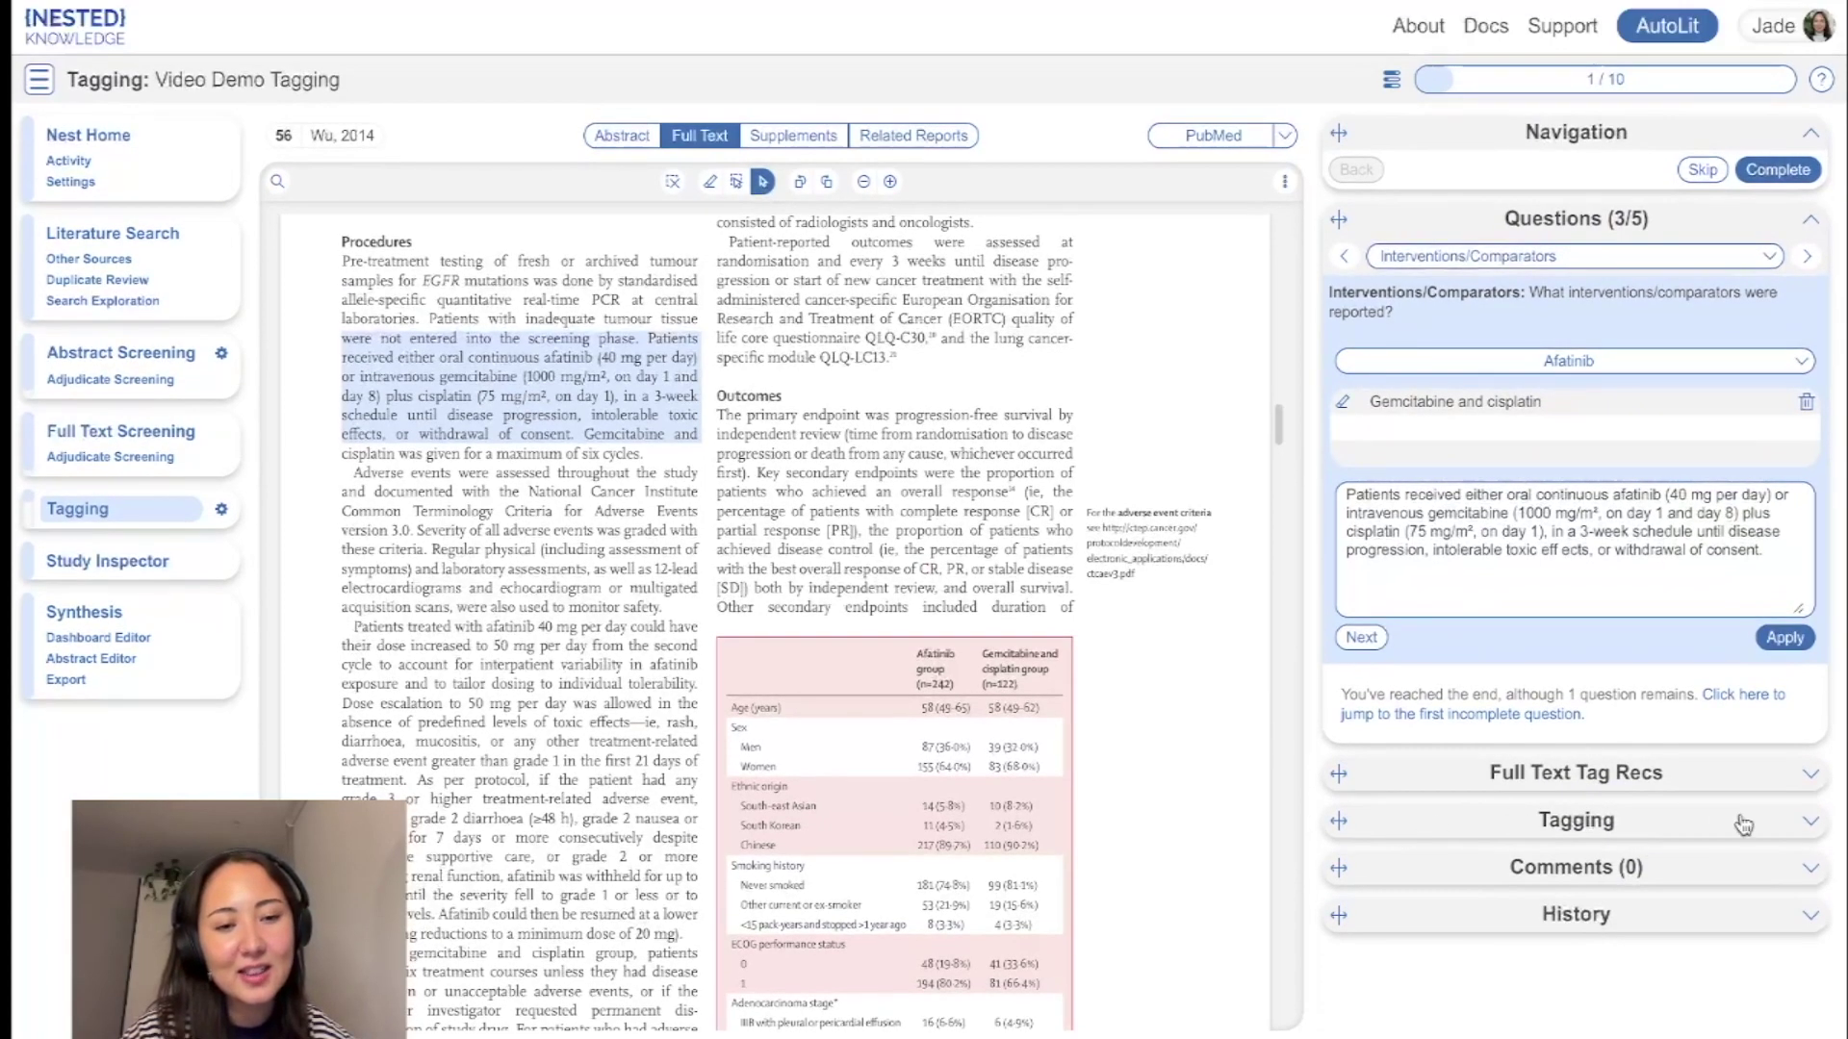
click(1577, 818)
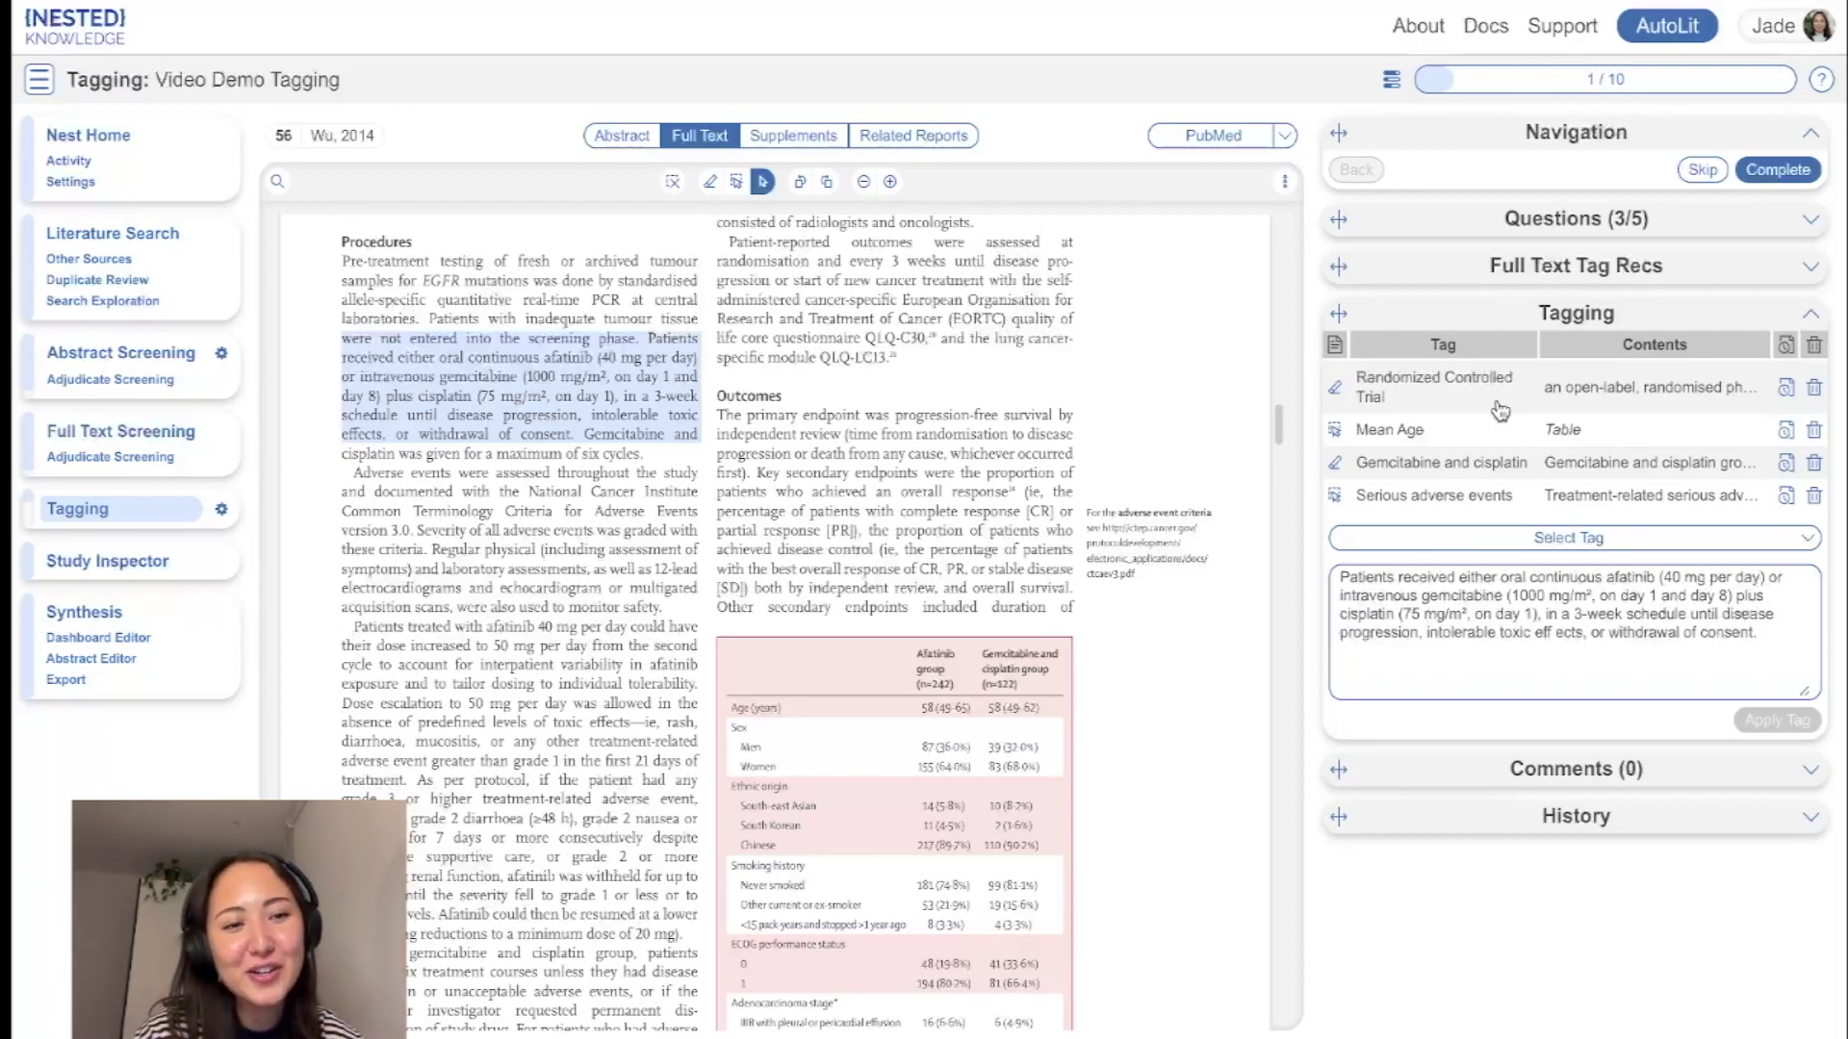
click(1696, 550)
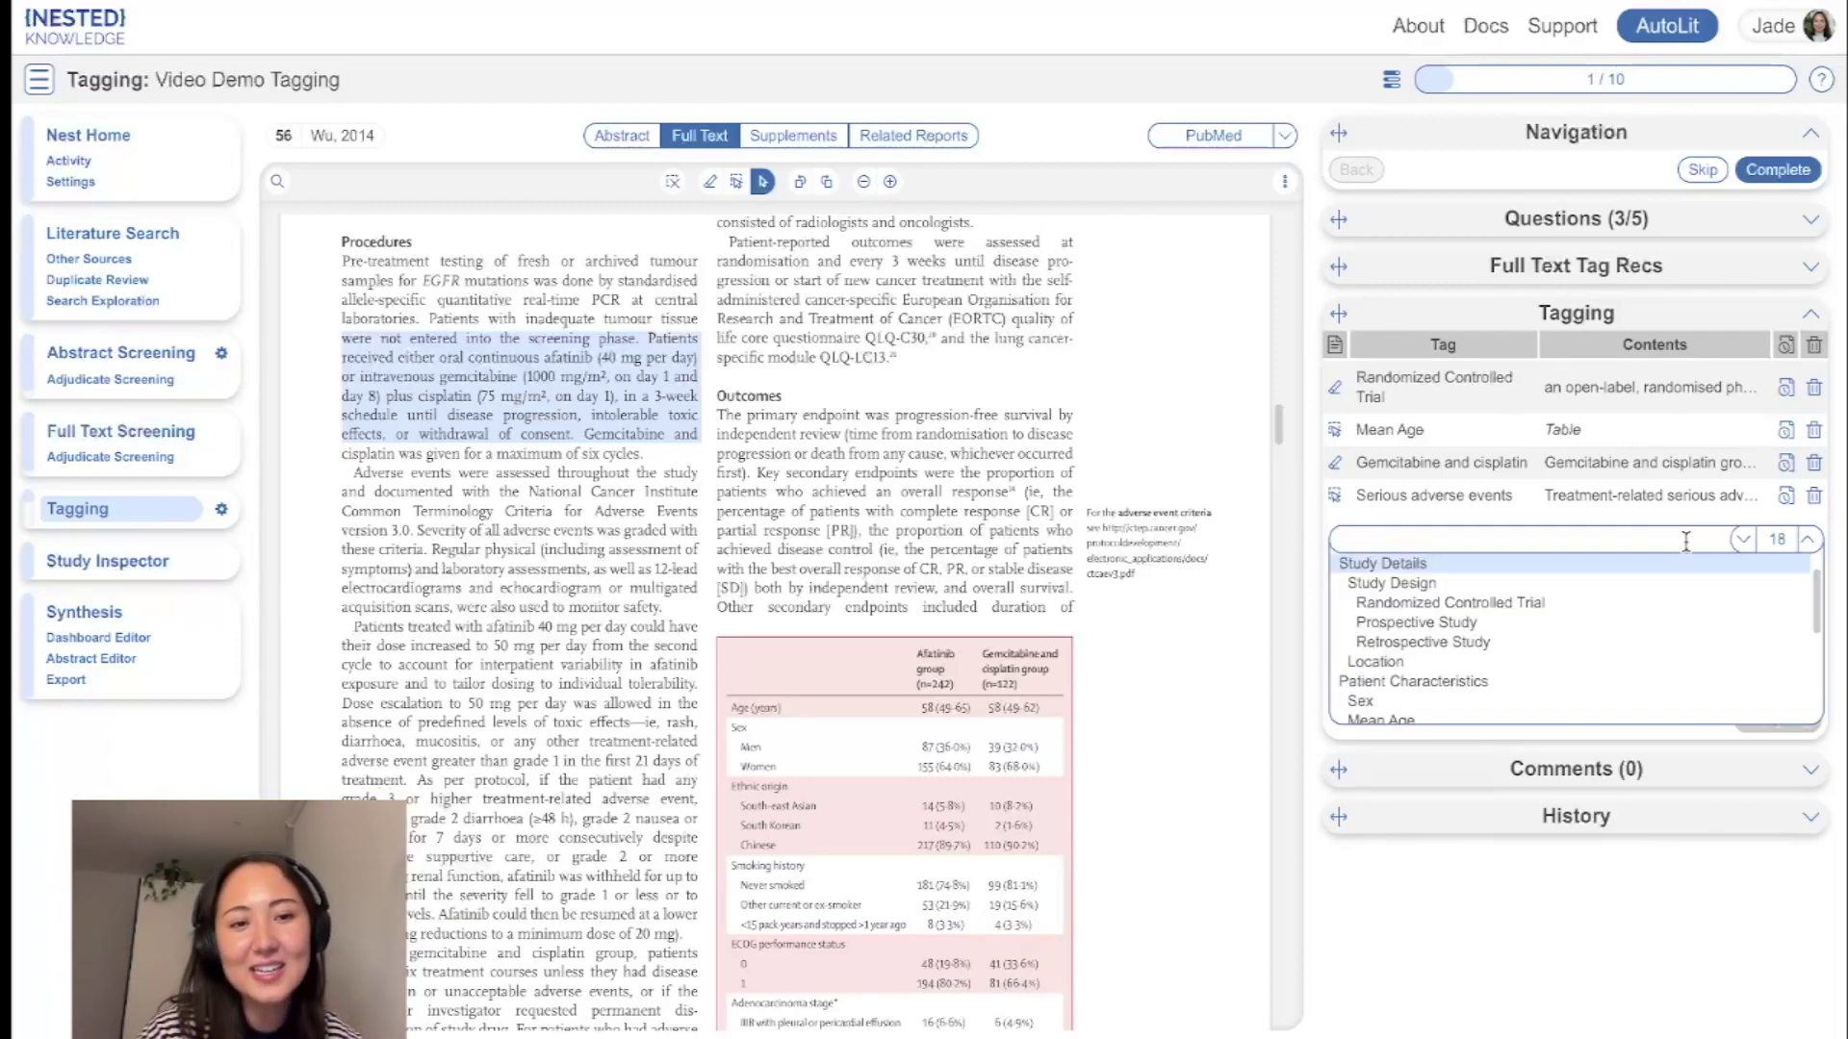
scroll(1669, 607, down, 5)
scroll(1664, 617, up, 5)
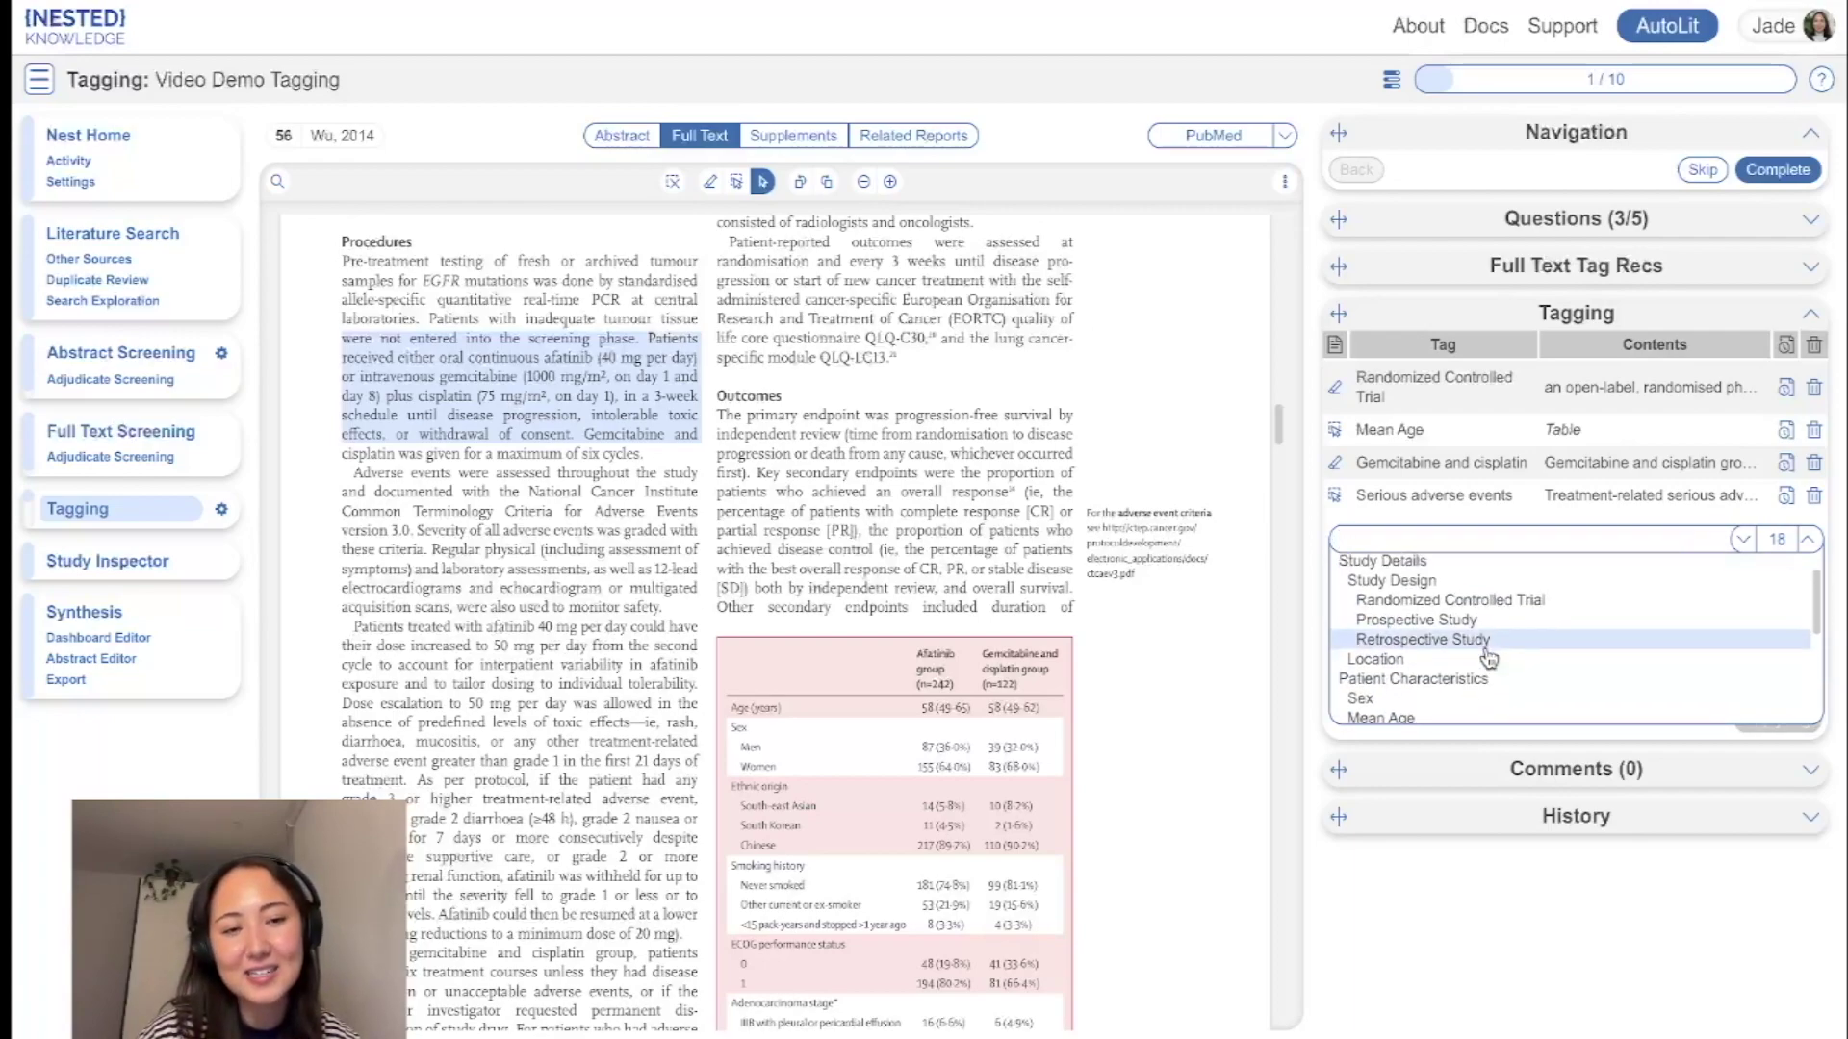
scroll(1490, 645, down, 5)
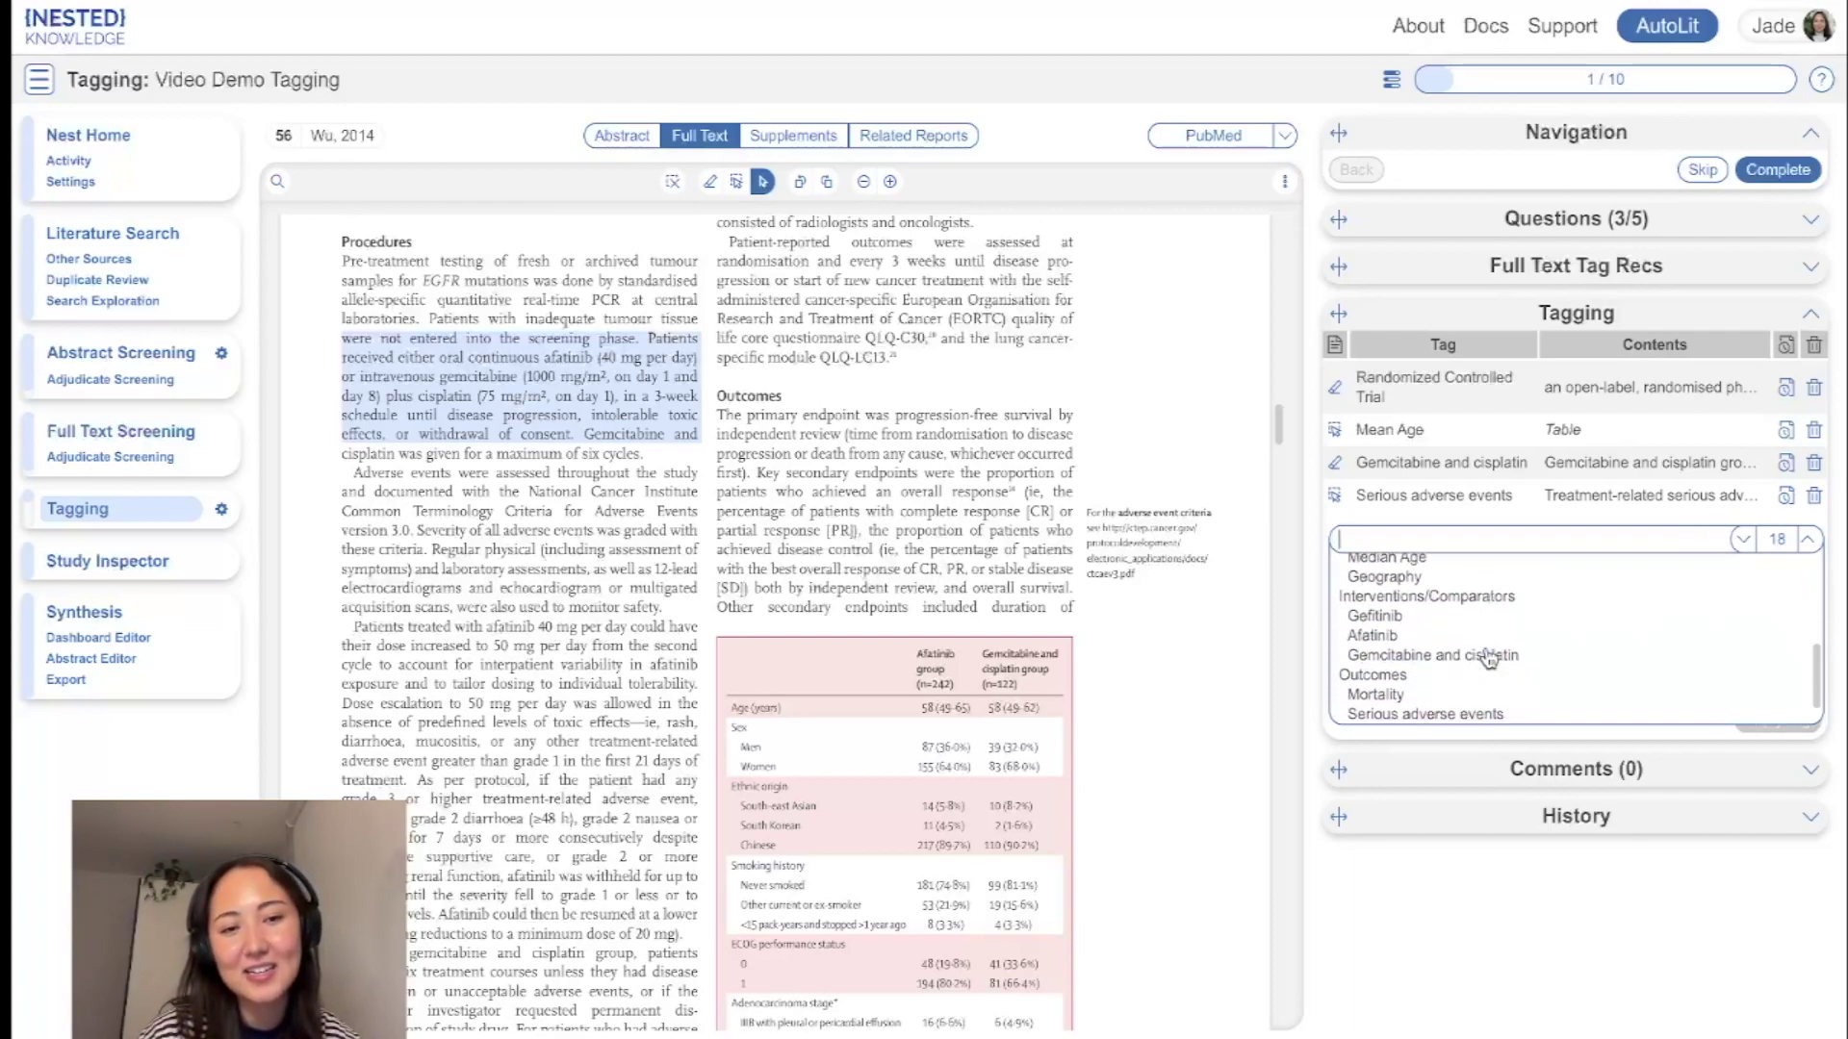
click(1506, 536)
- Open the Mean Age tag's empty Intervention, n, Mean, SD and Range table
click(1487, 549)
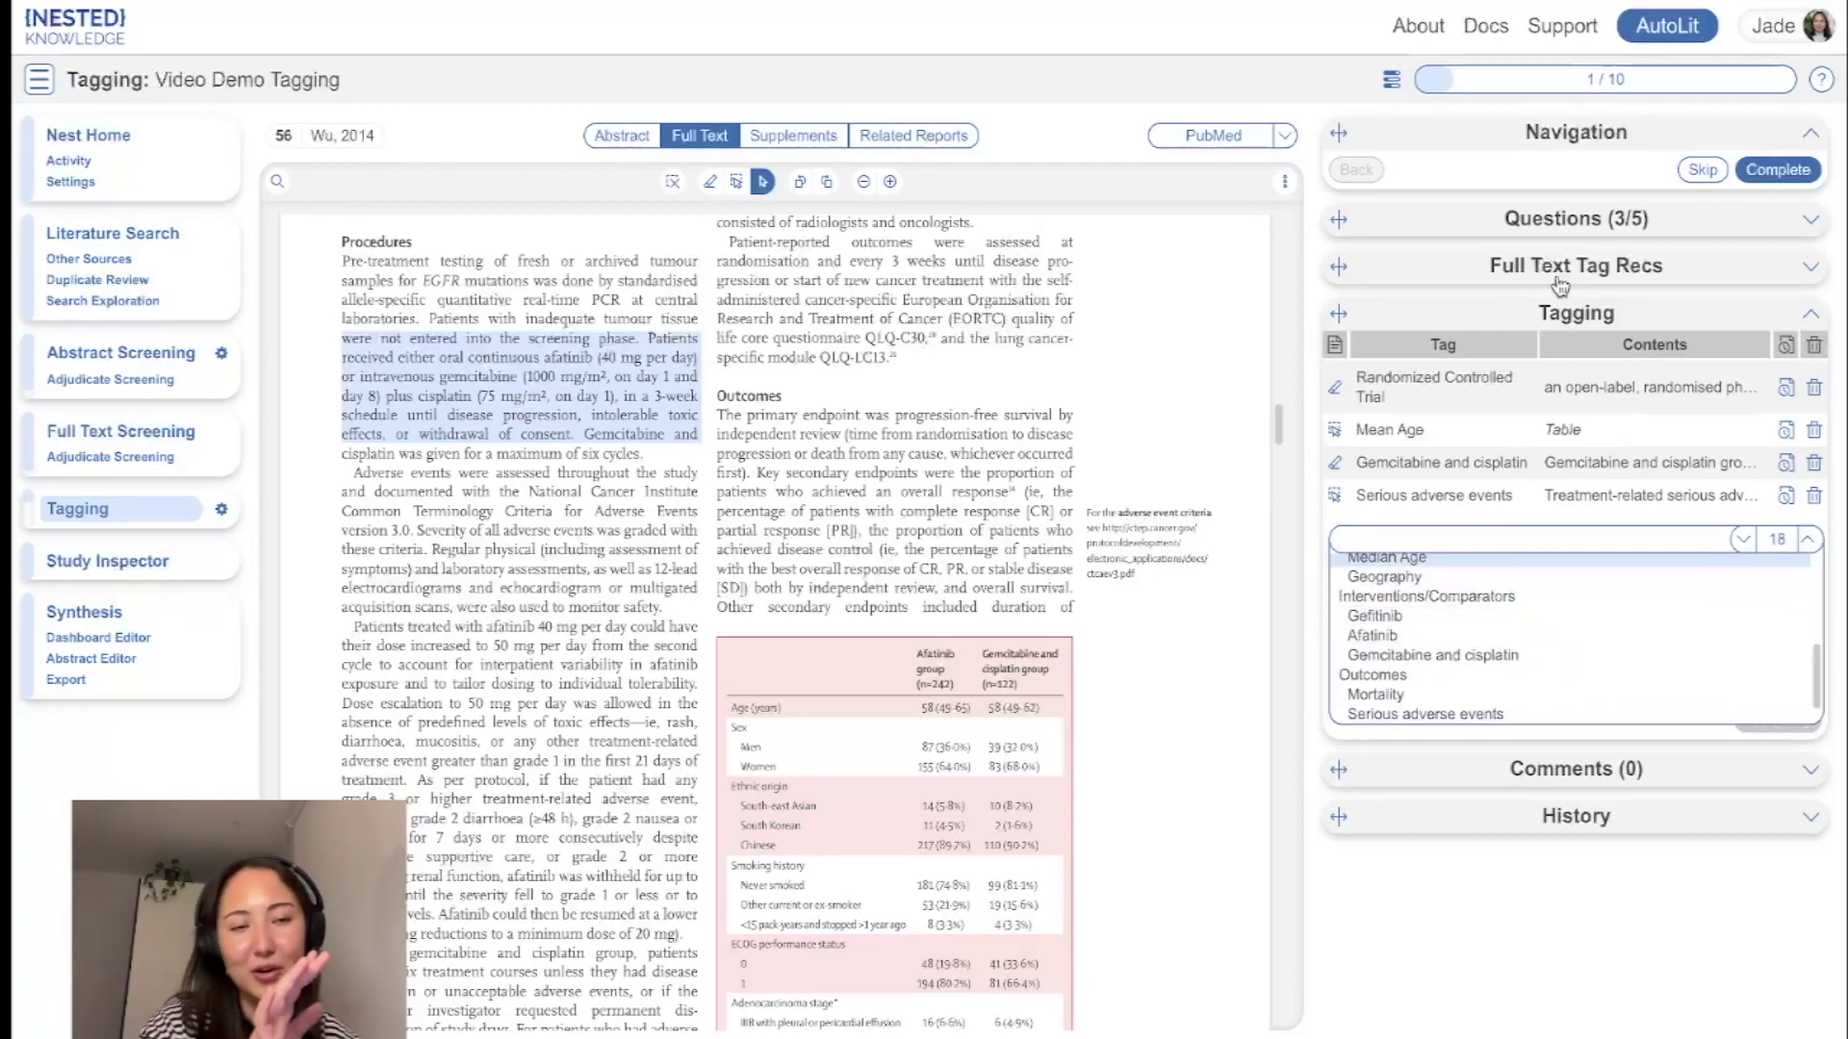
scroll(1503, 612, up, 1)
scroll(1504, 612, up, 3)
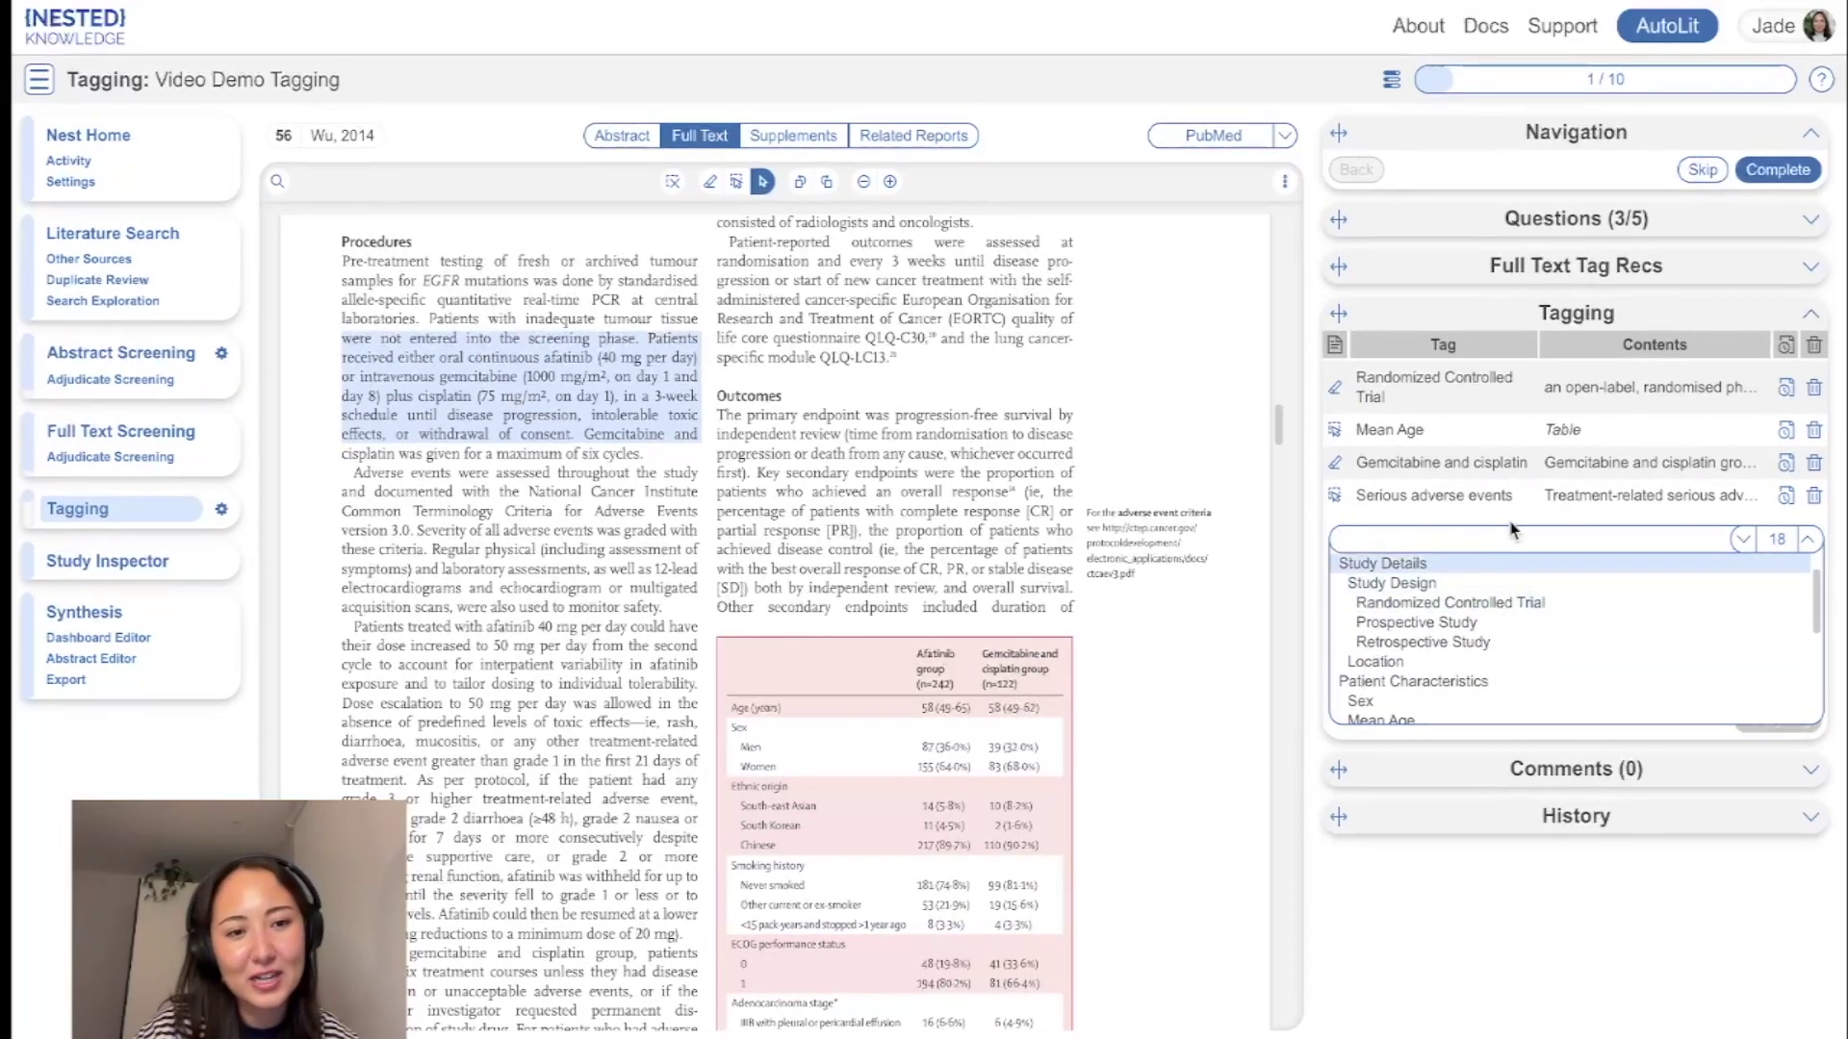
click(1510, 518)
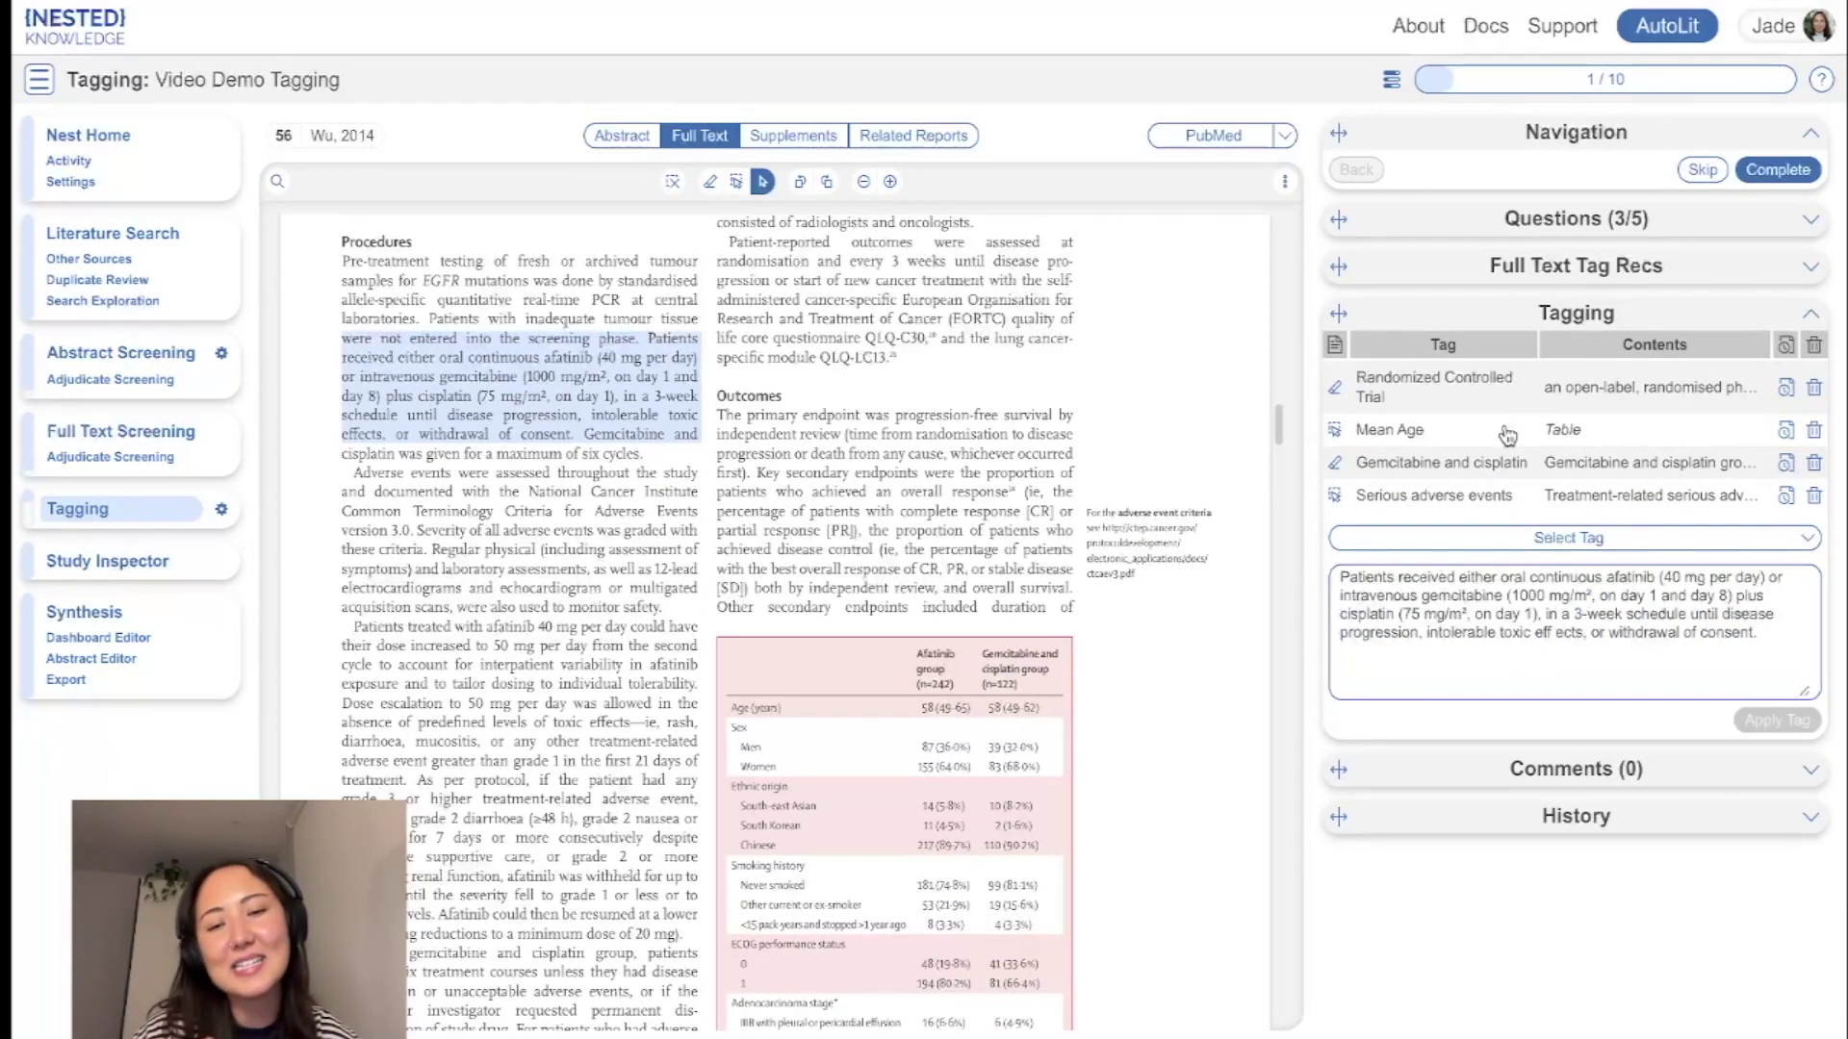
click(1401, 439)
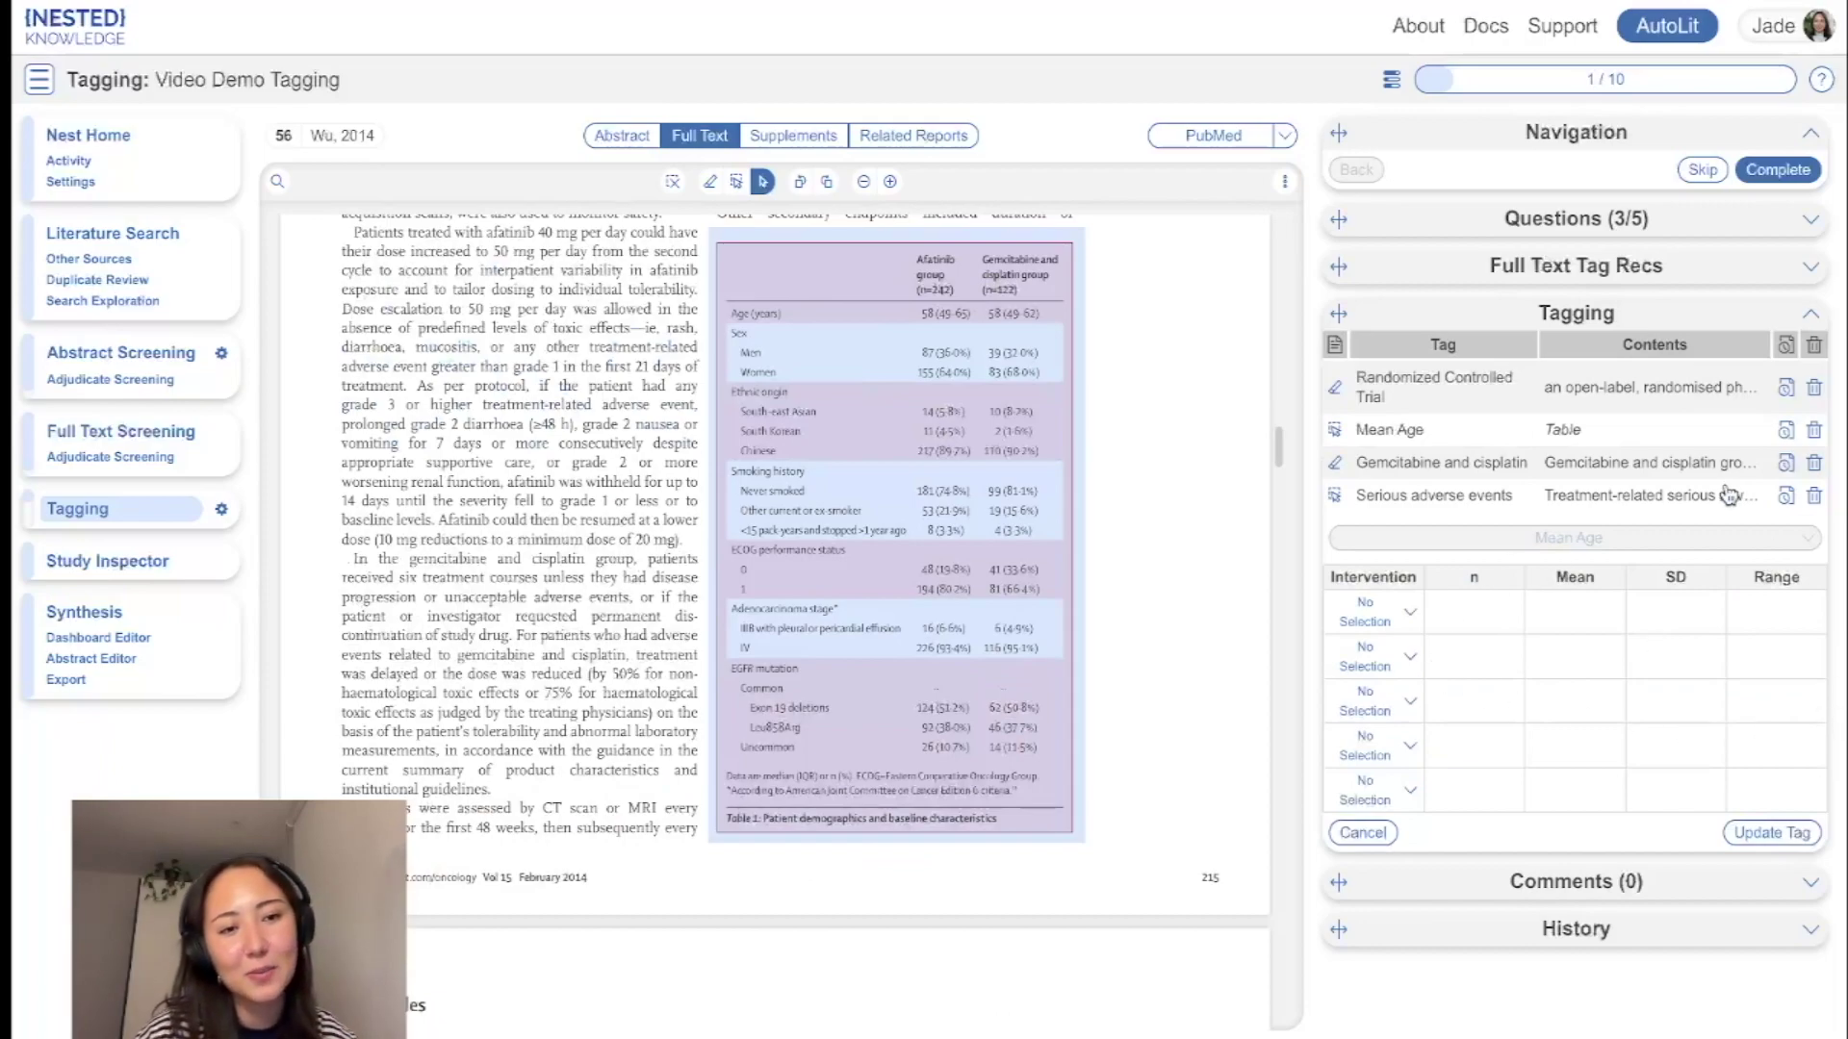
- Browse the comments and edit history, then return to Interventions/Comparators showing Gemcitabine and cisplatin
click(1531, 323)
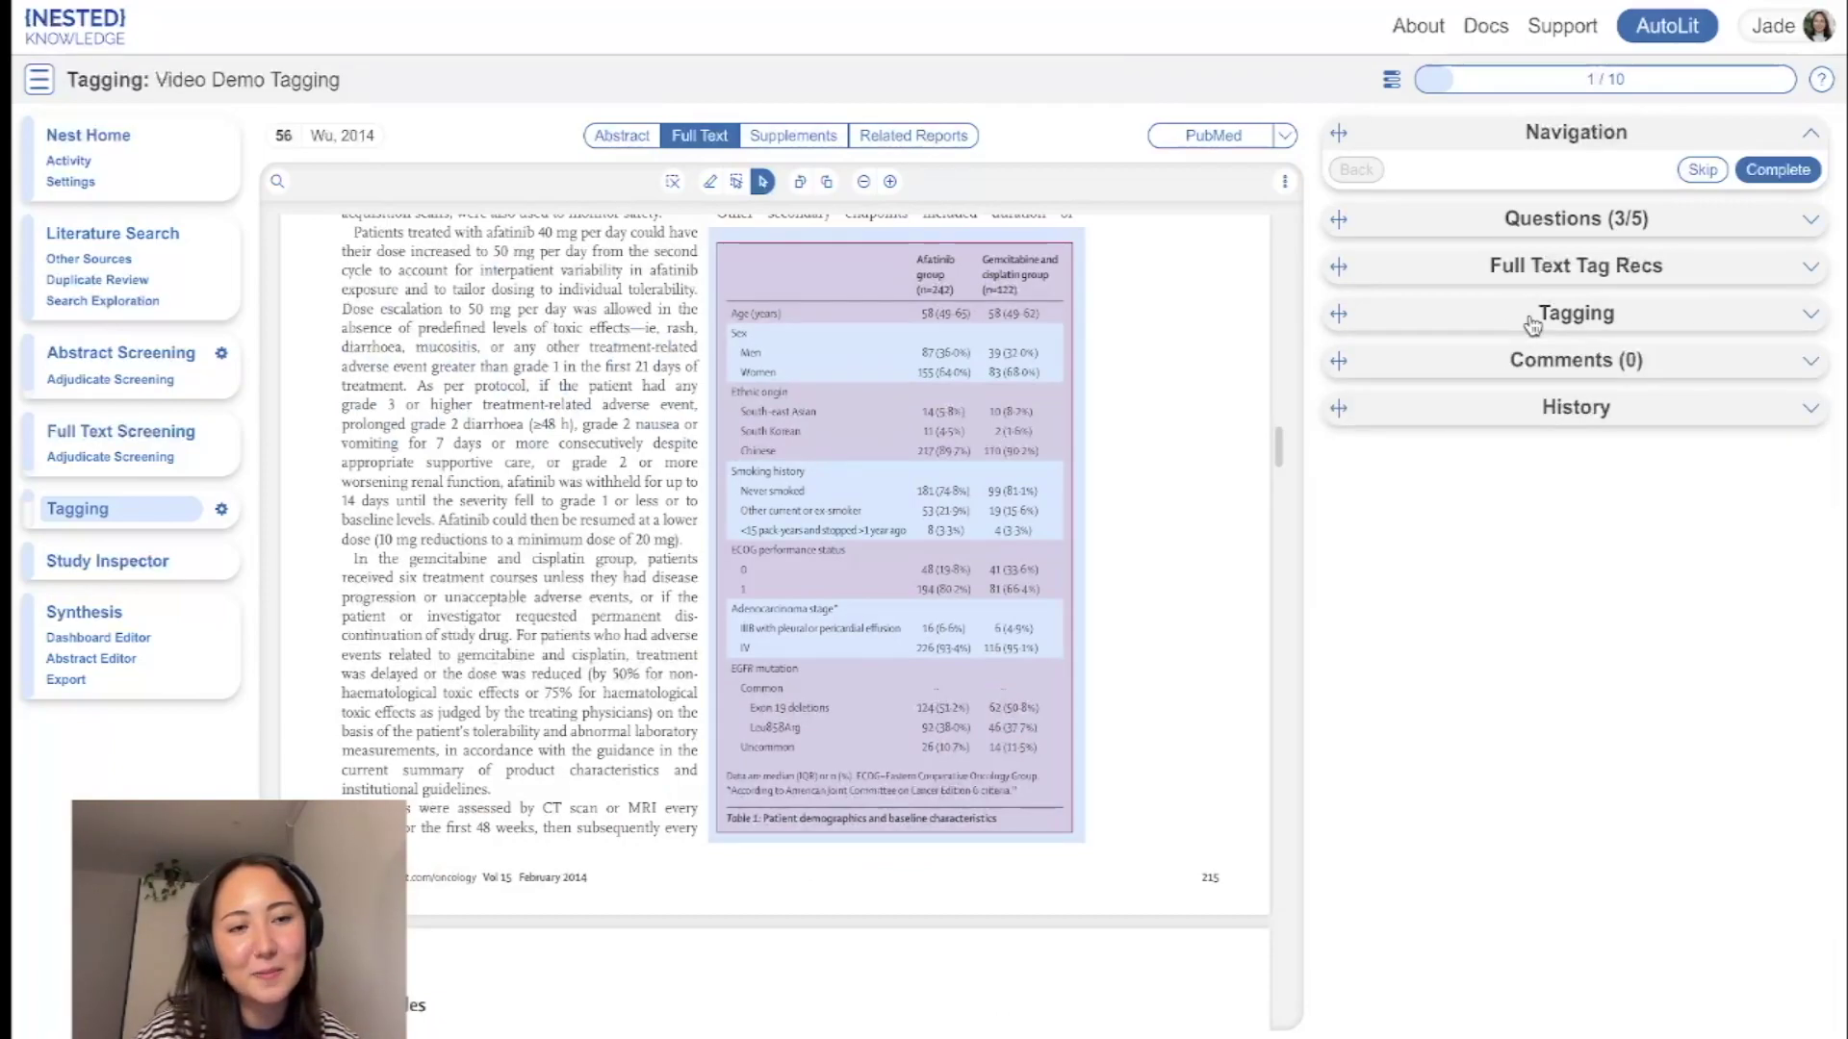
click(1499, 362)
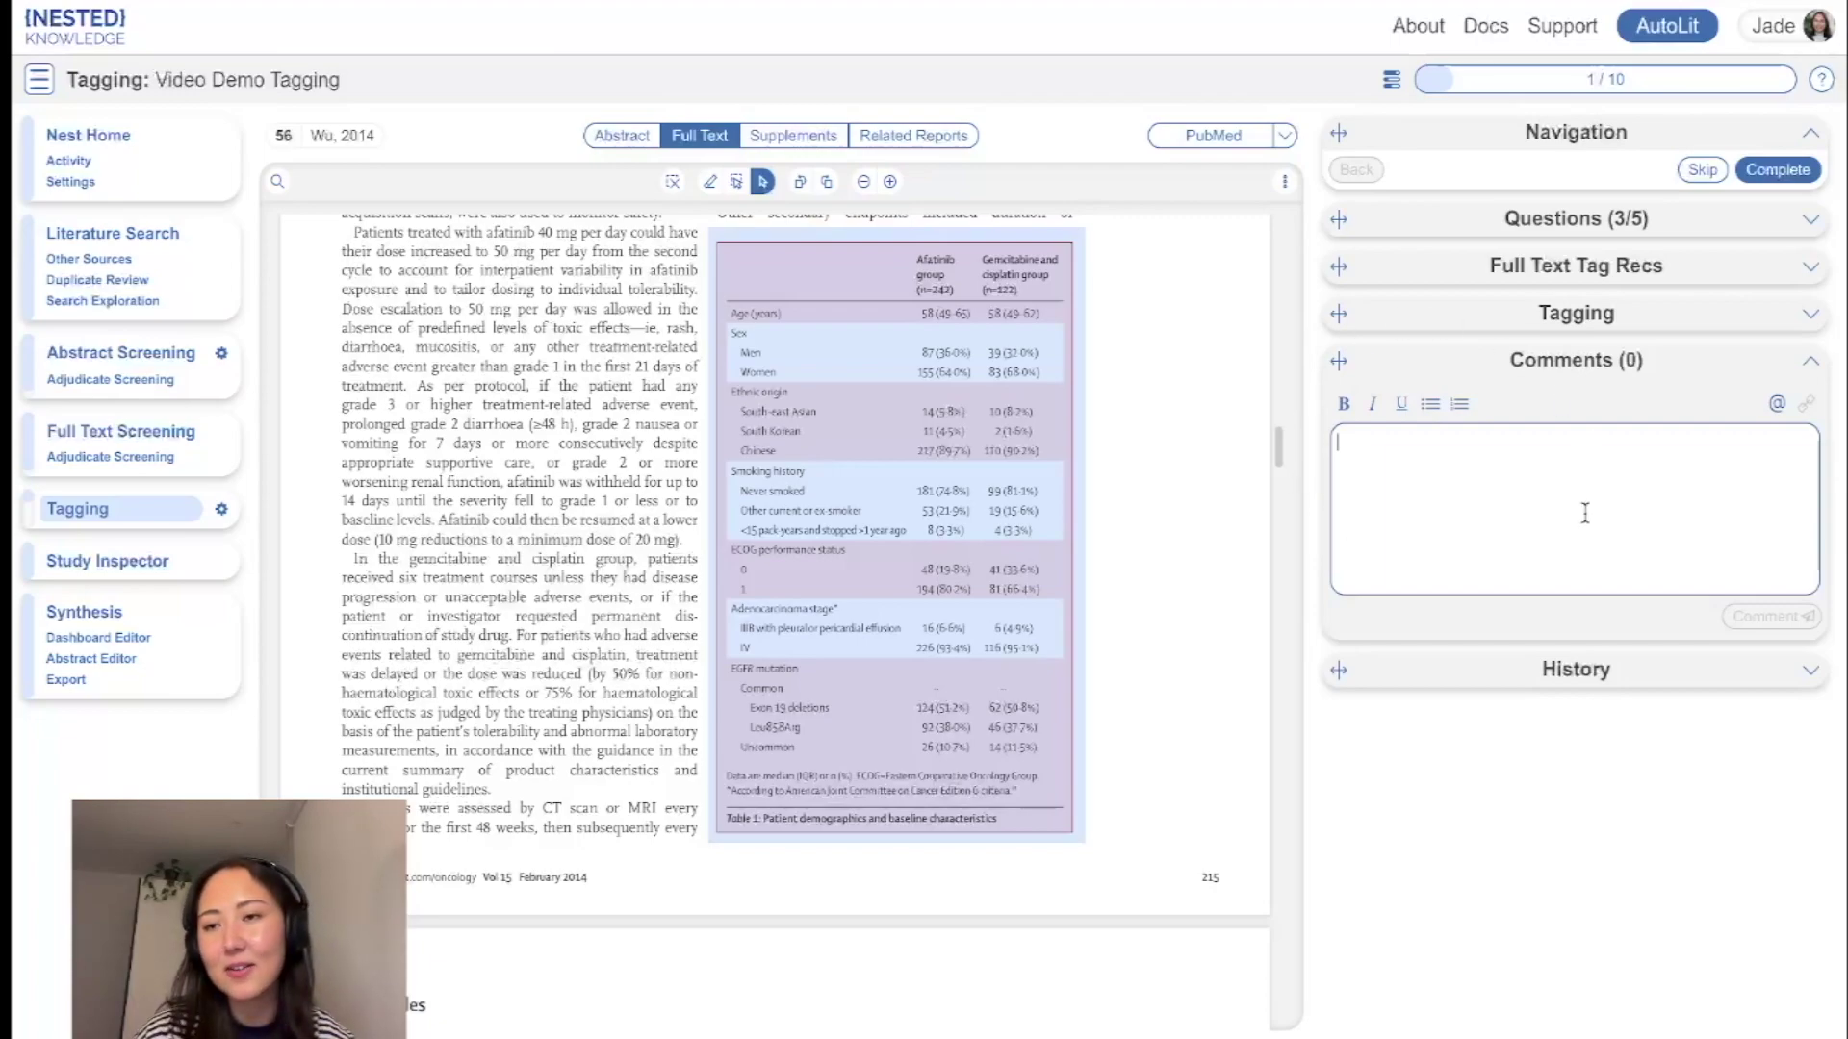
click(1566, 679)
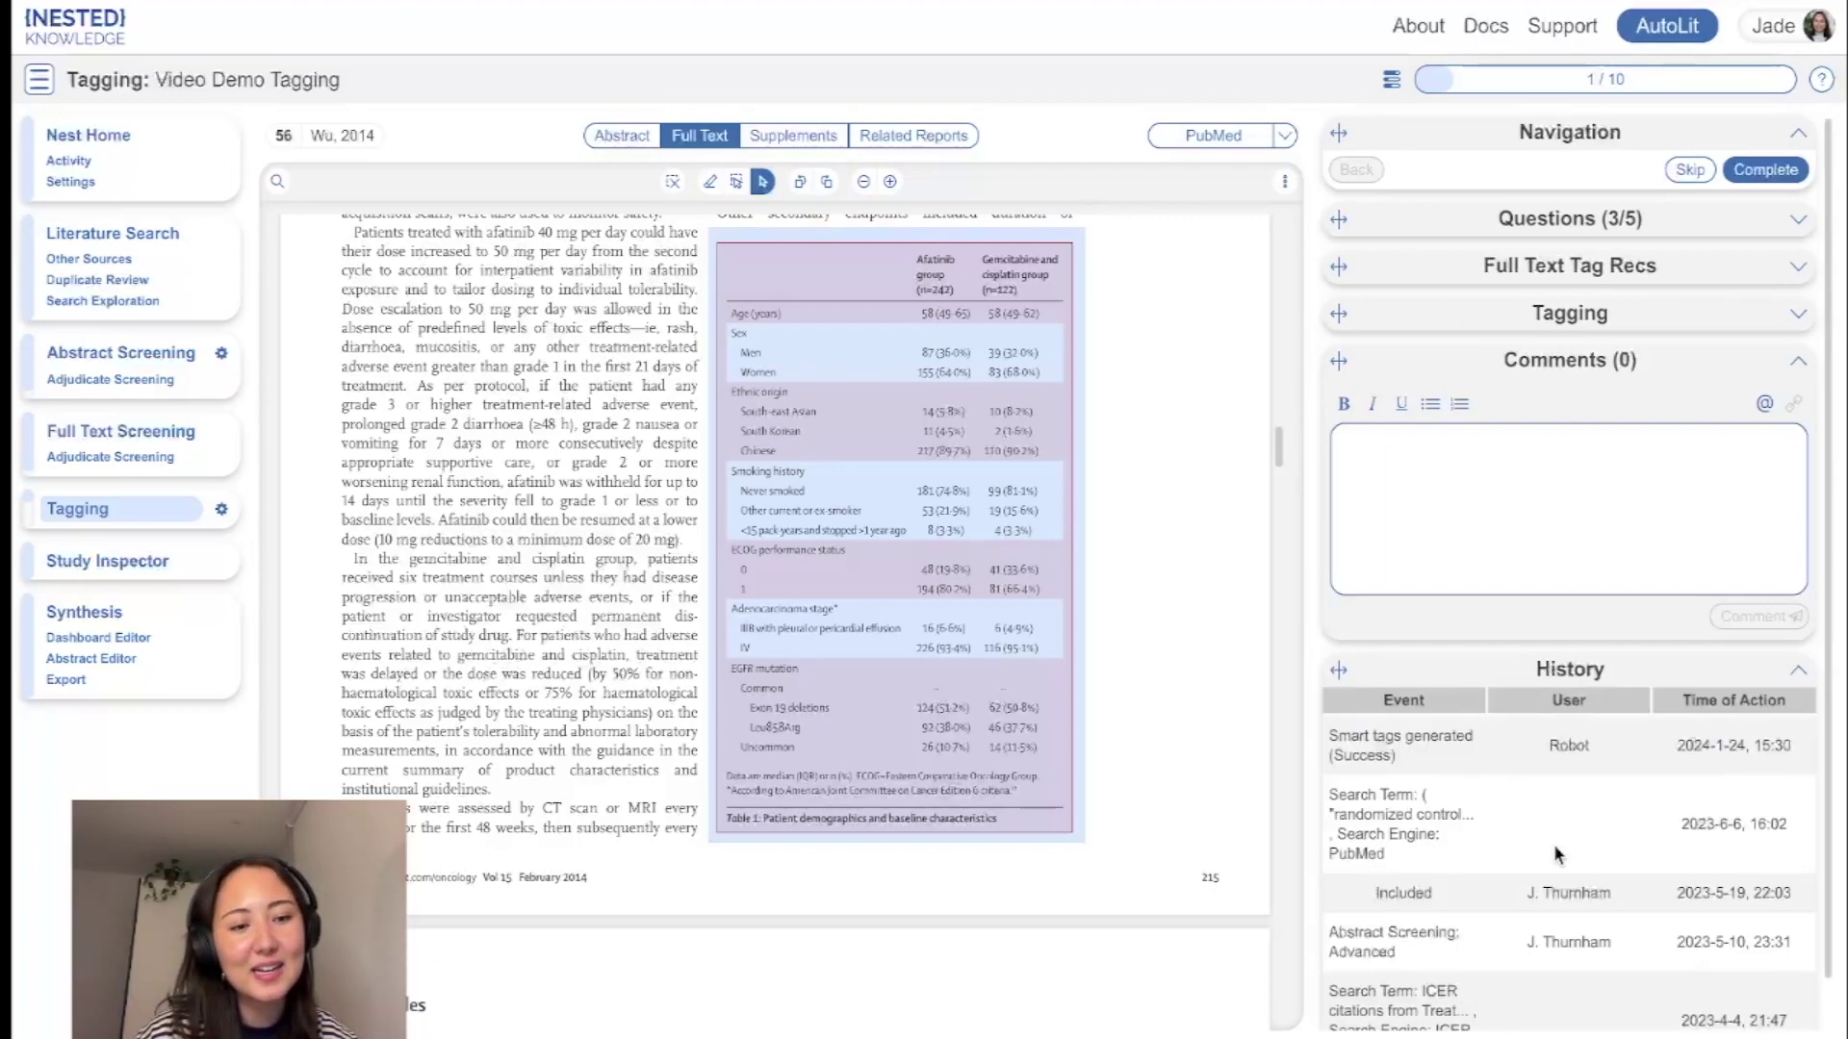
scroll(1556, 852, down, 1)
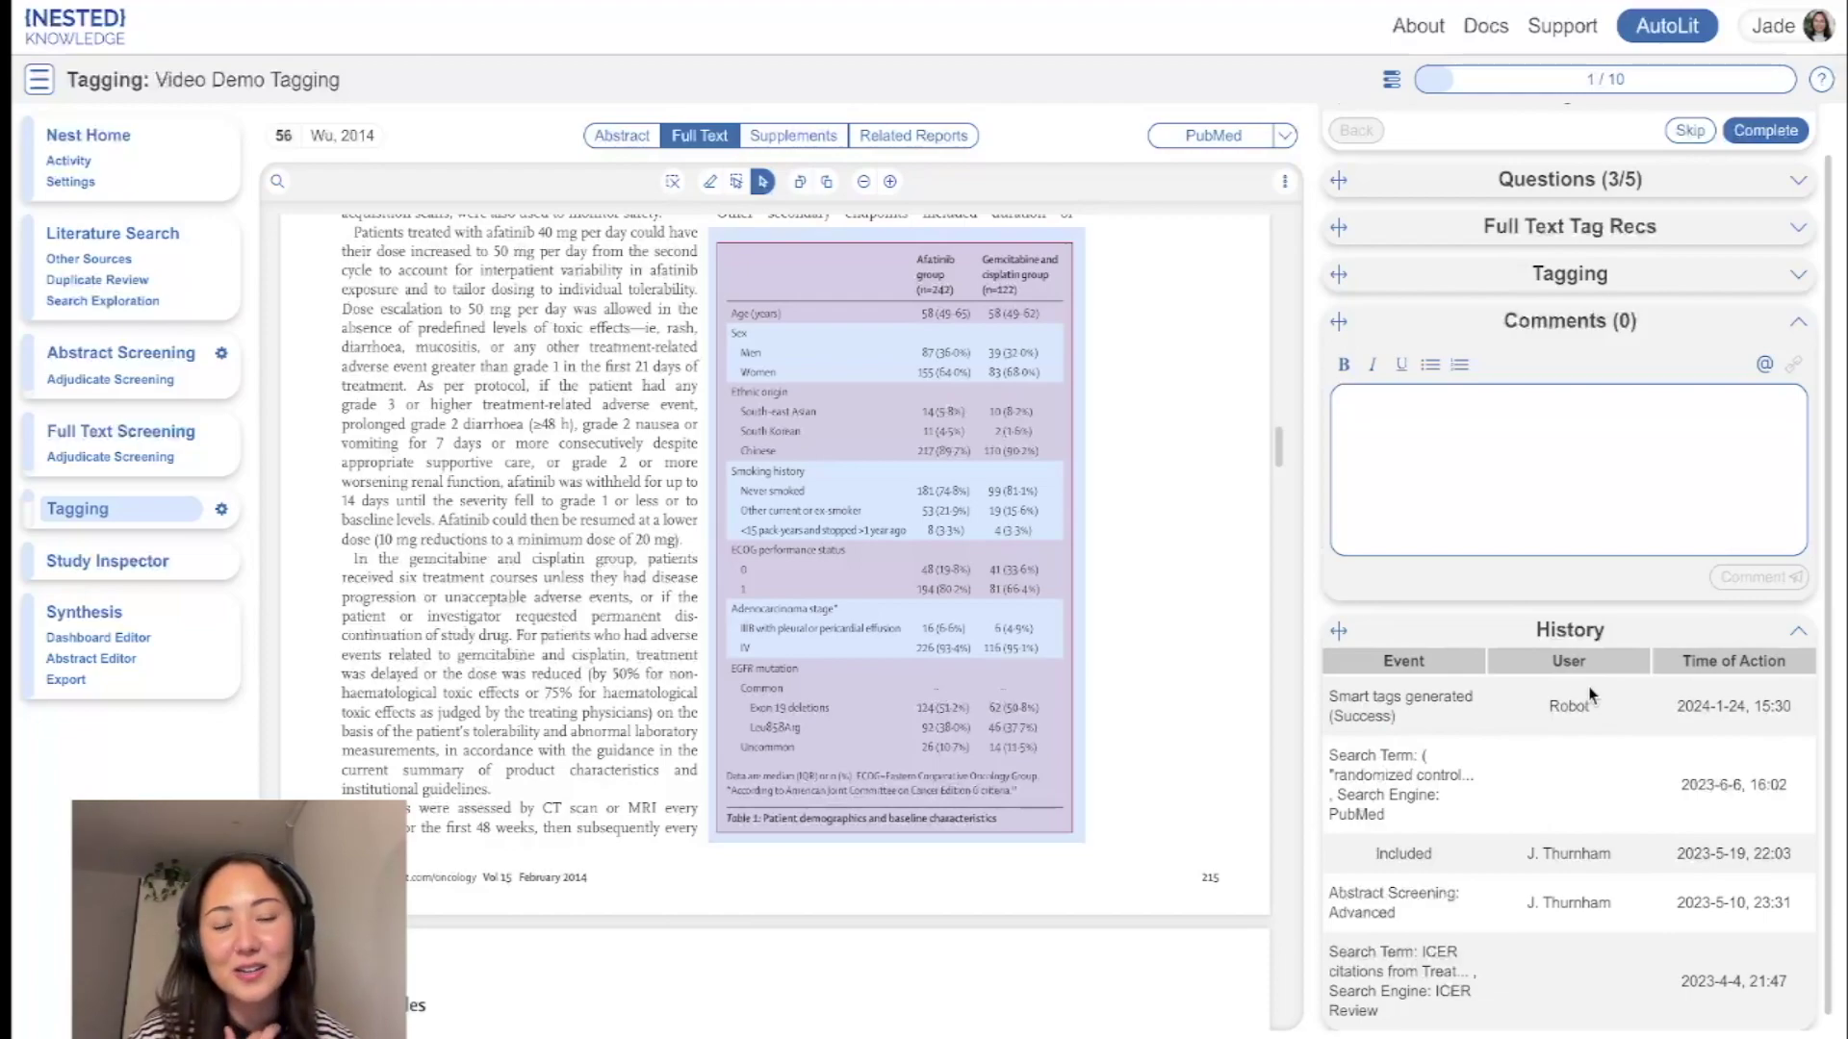
click(1569, 643)
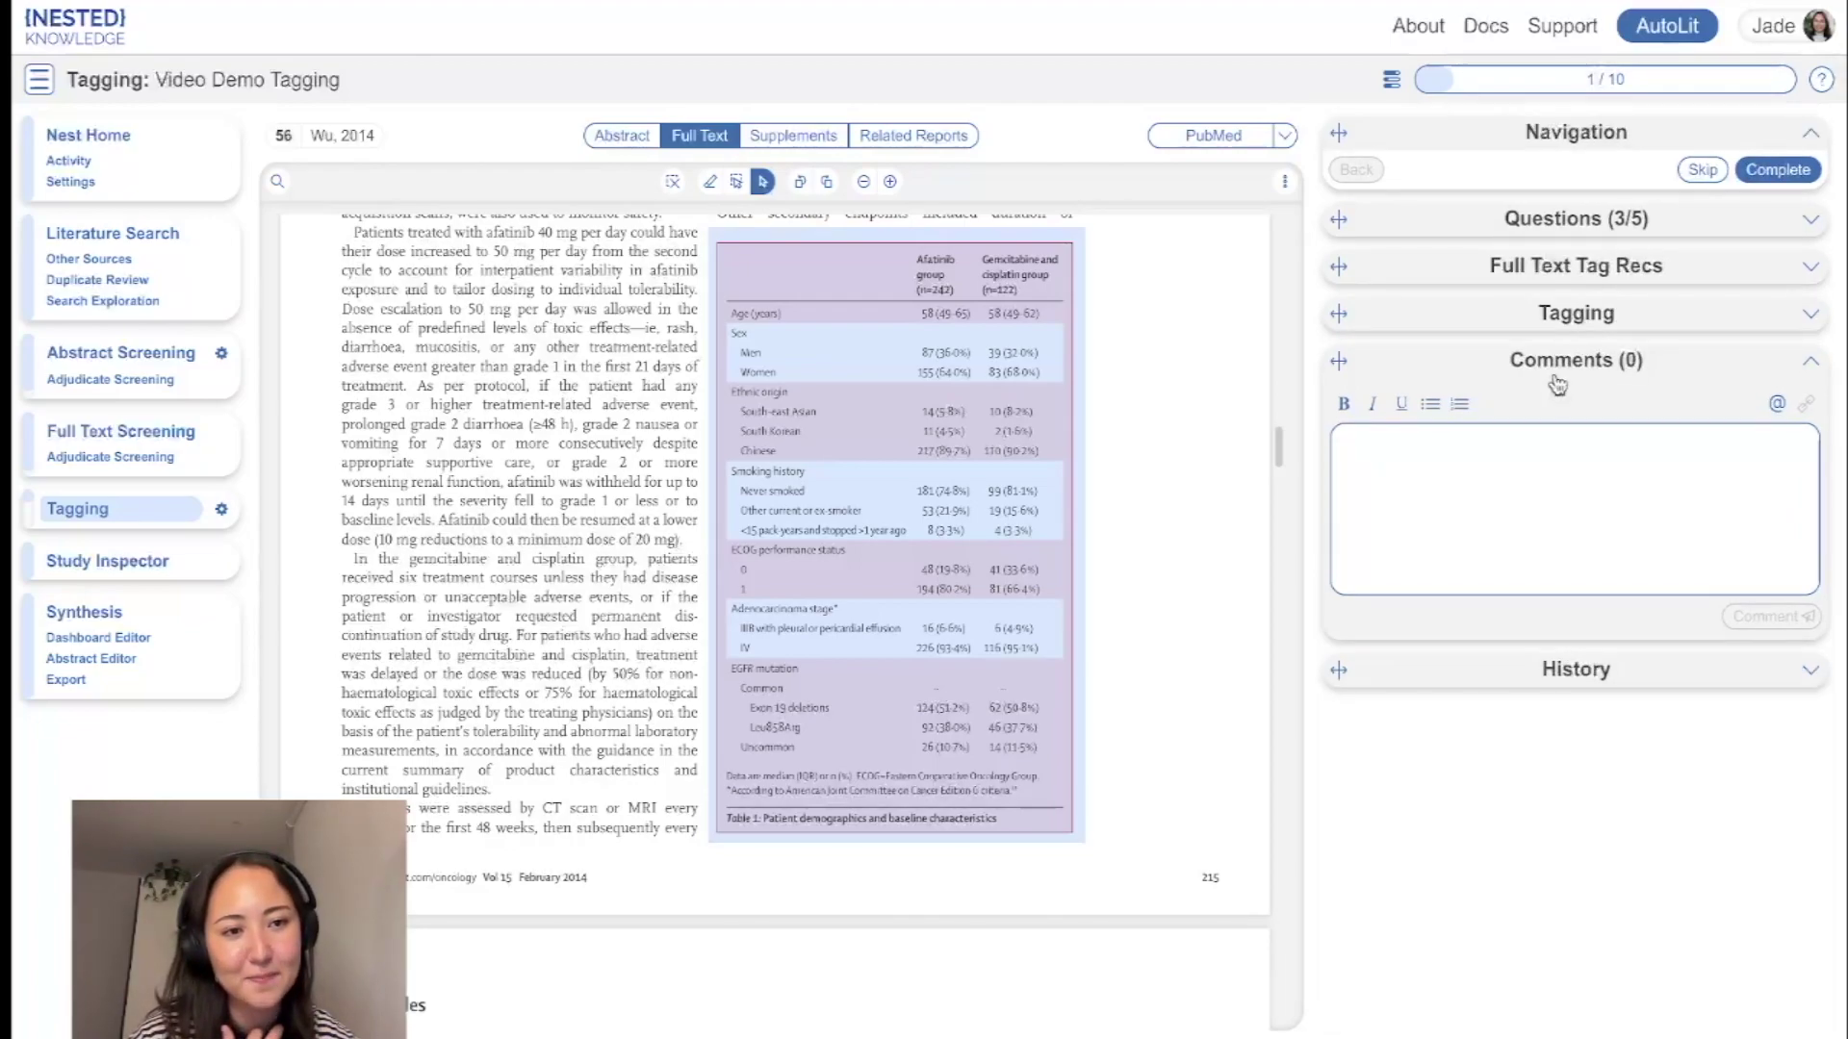
click(1552, 367)
click(1533, 222)
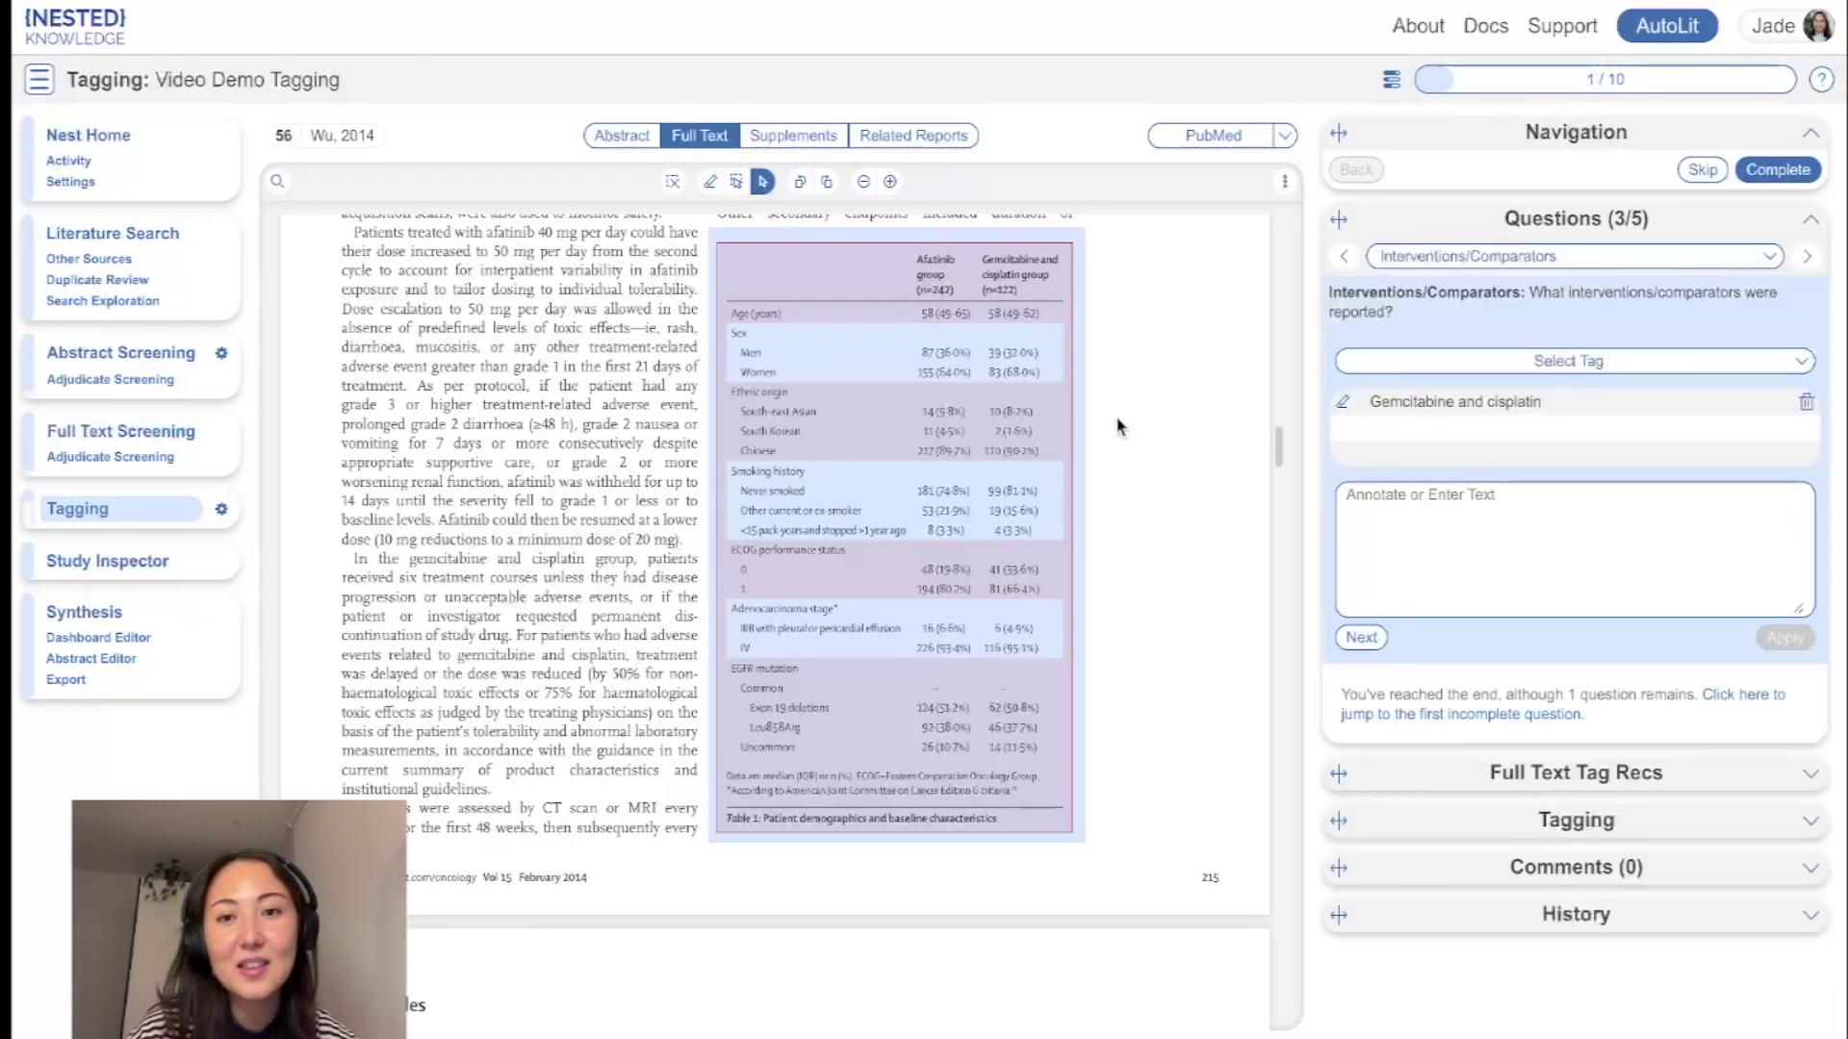
scroll(1121, 414, up, 15)
scroll(1123, 404, up, 10)
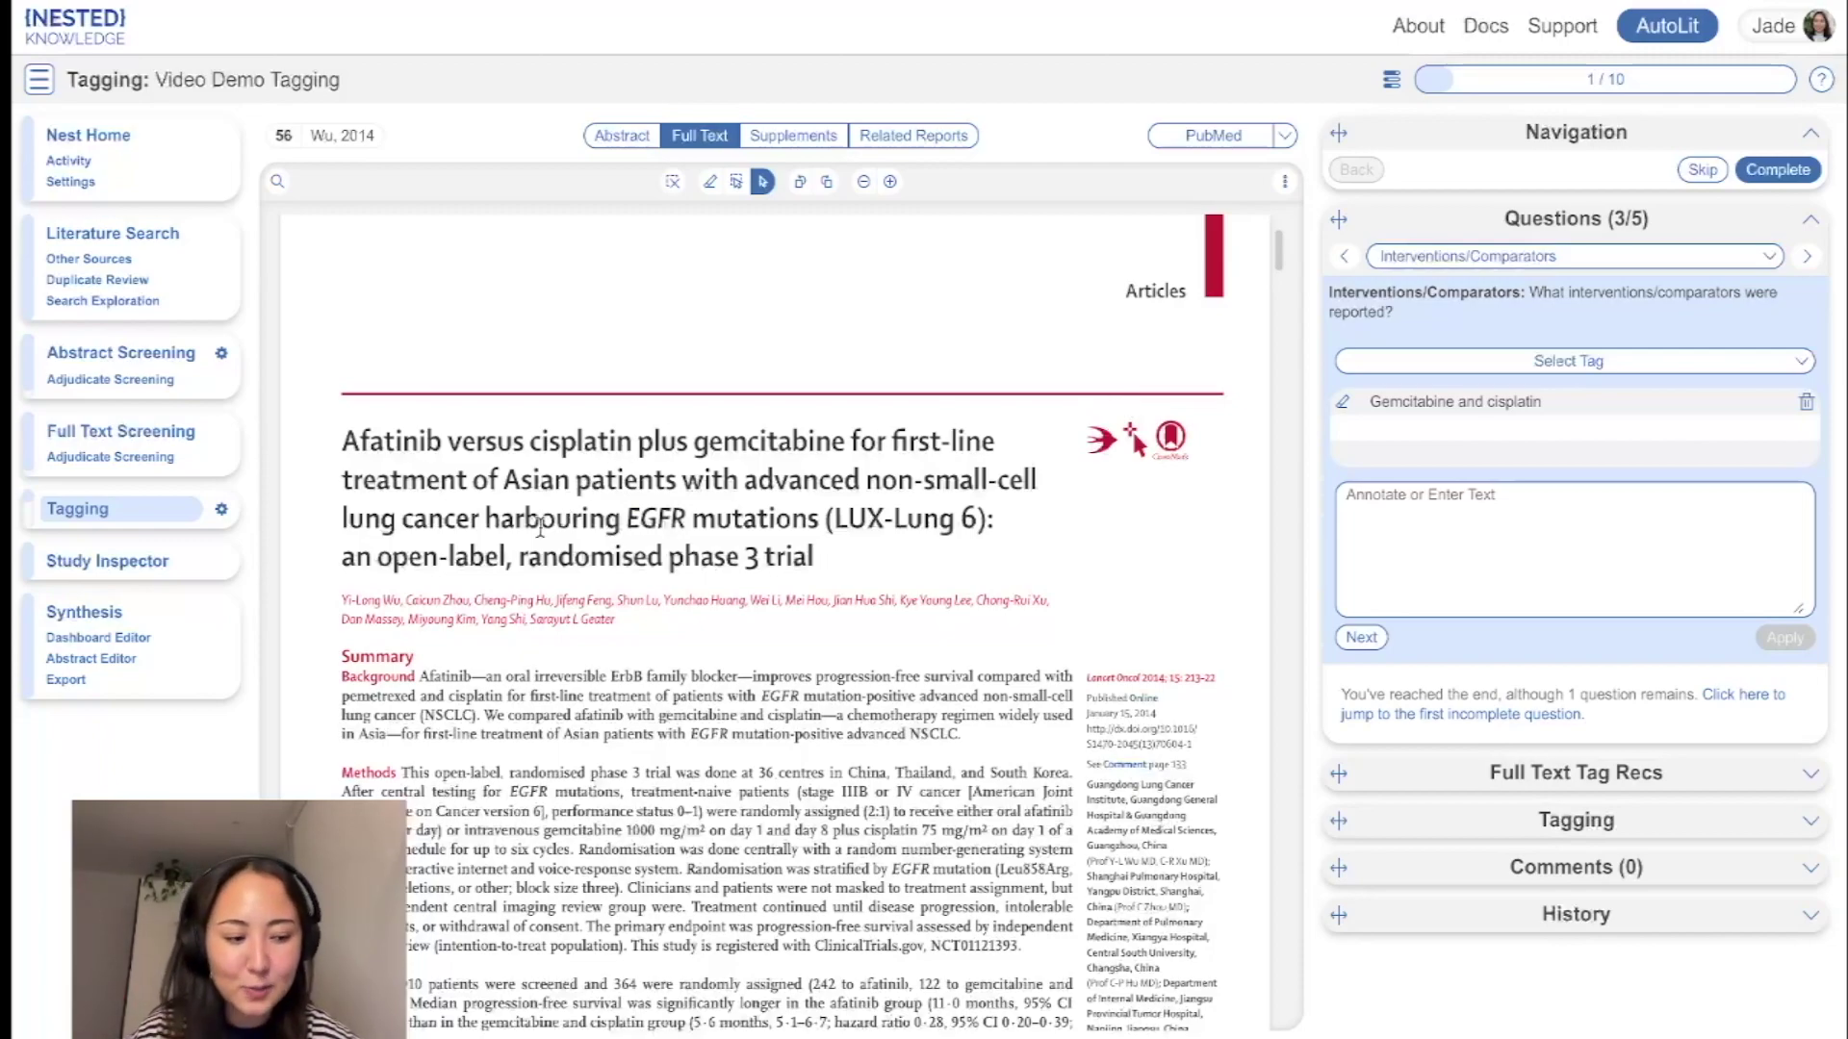
- Preview the first study's abstract and blank tagging questions in Study Inspector, then return to Wu, 2014
click(150, 565)
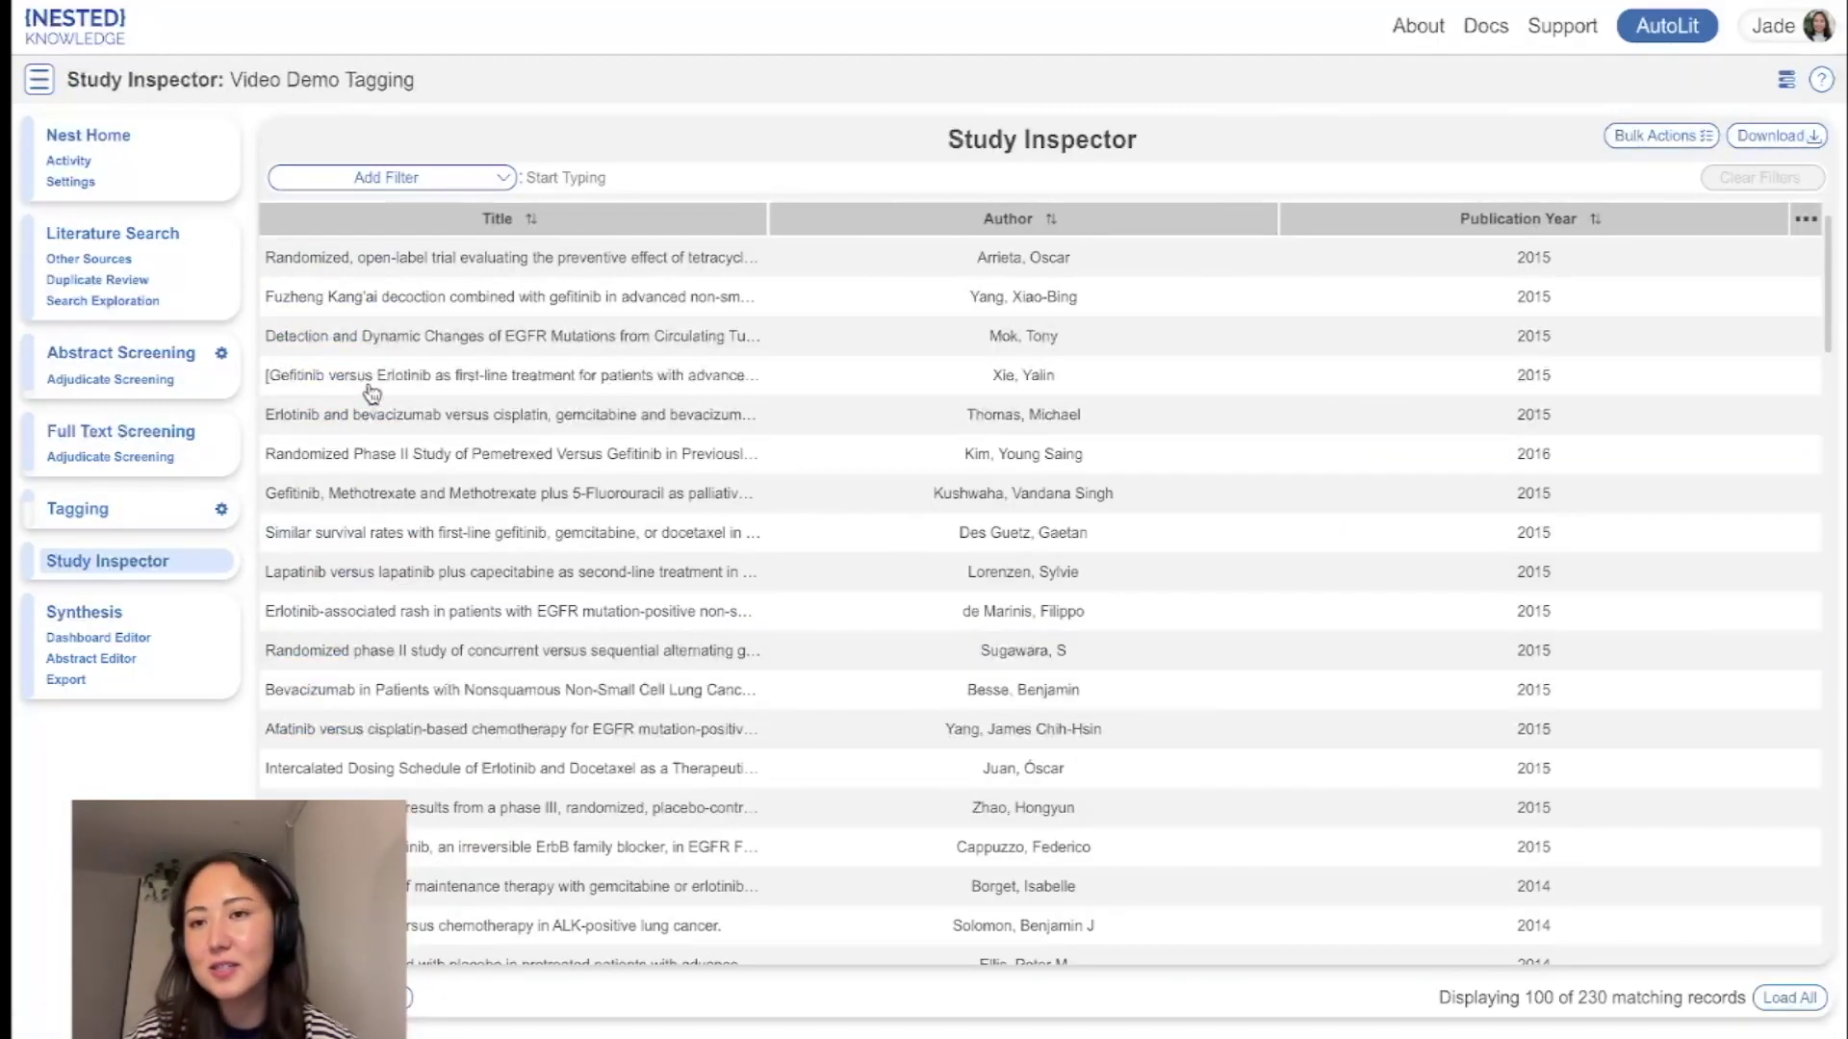
click(538, 258)
click(539, 72)
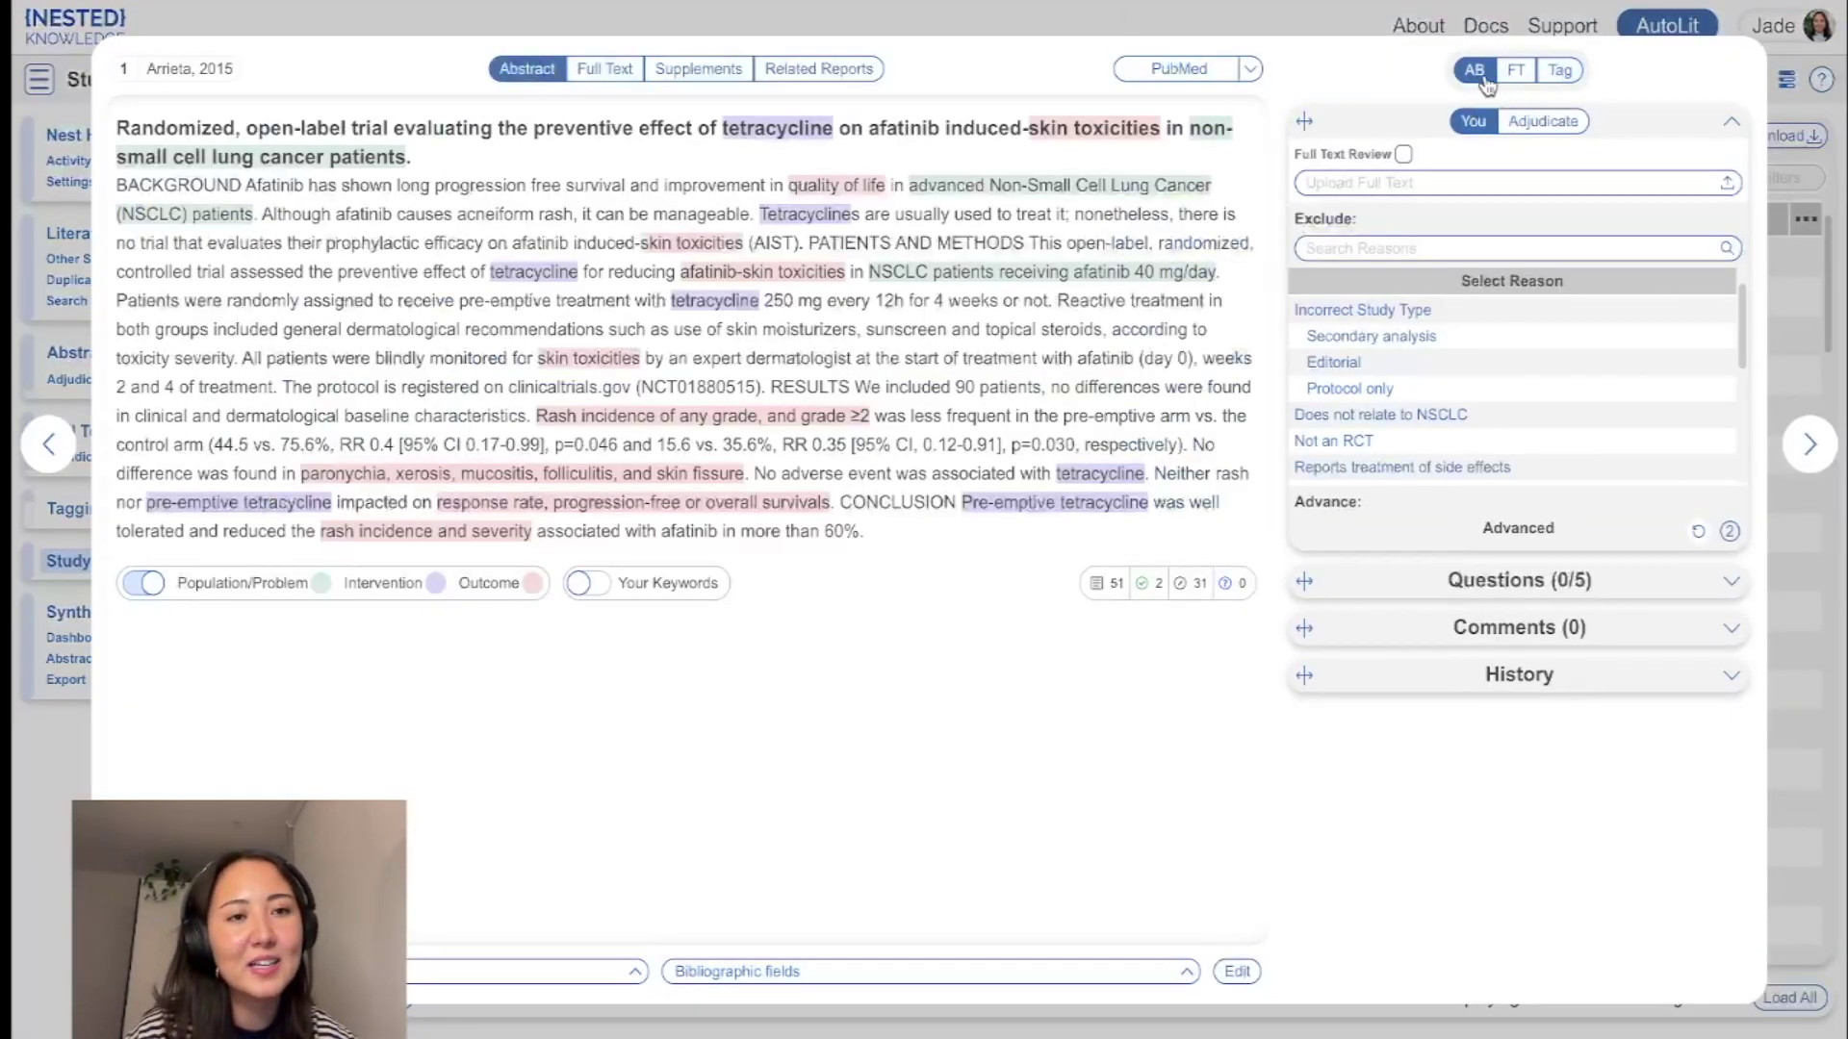
click(1555, 77)
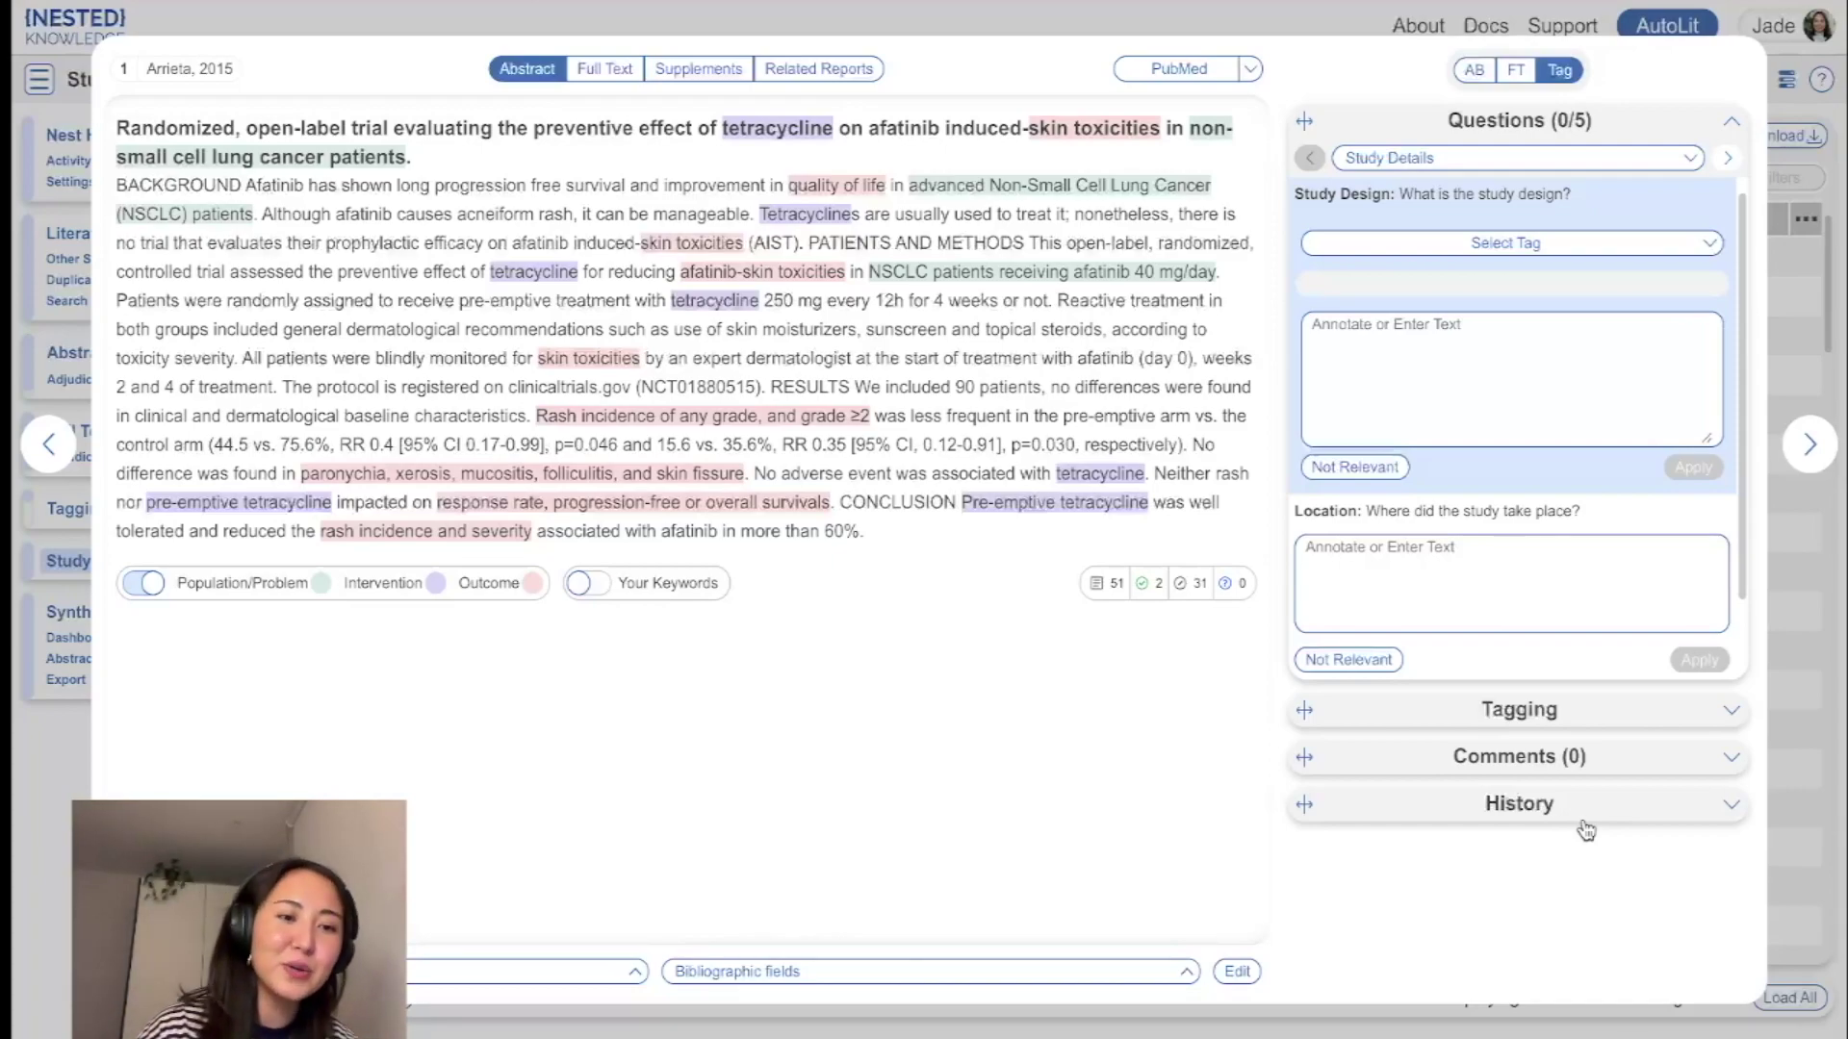
click(99, 516)
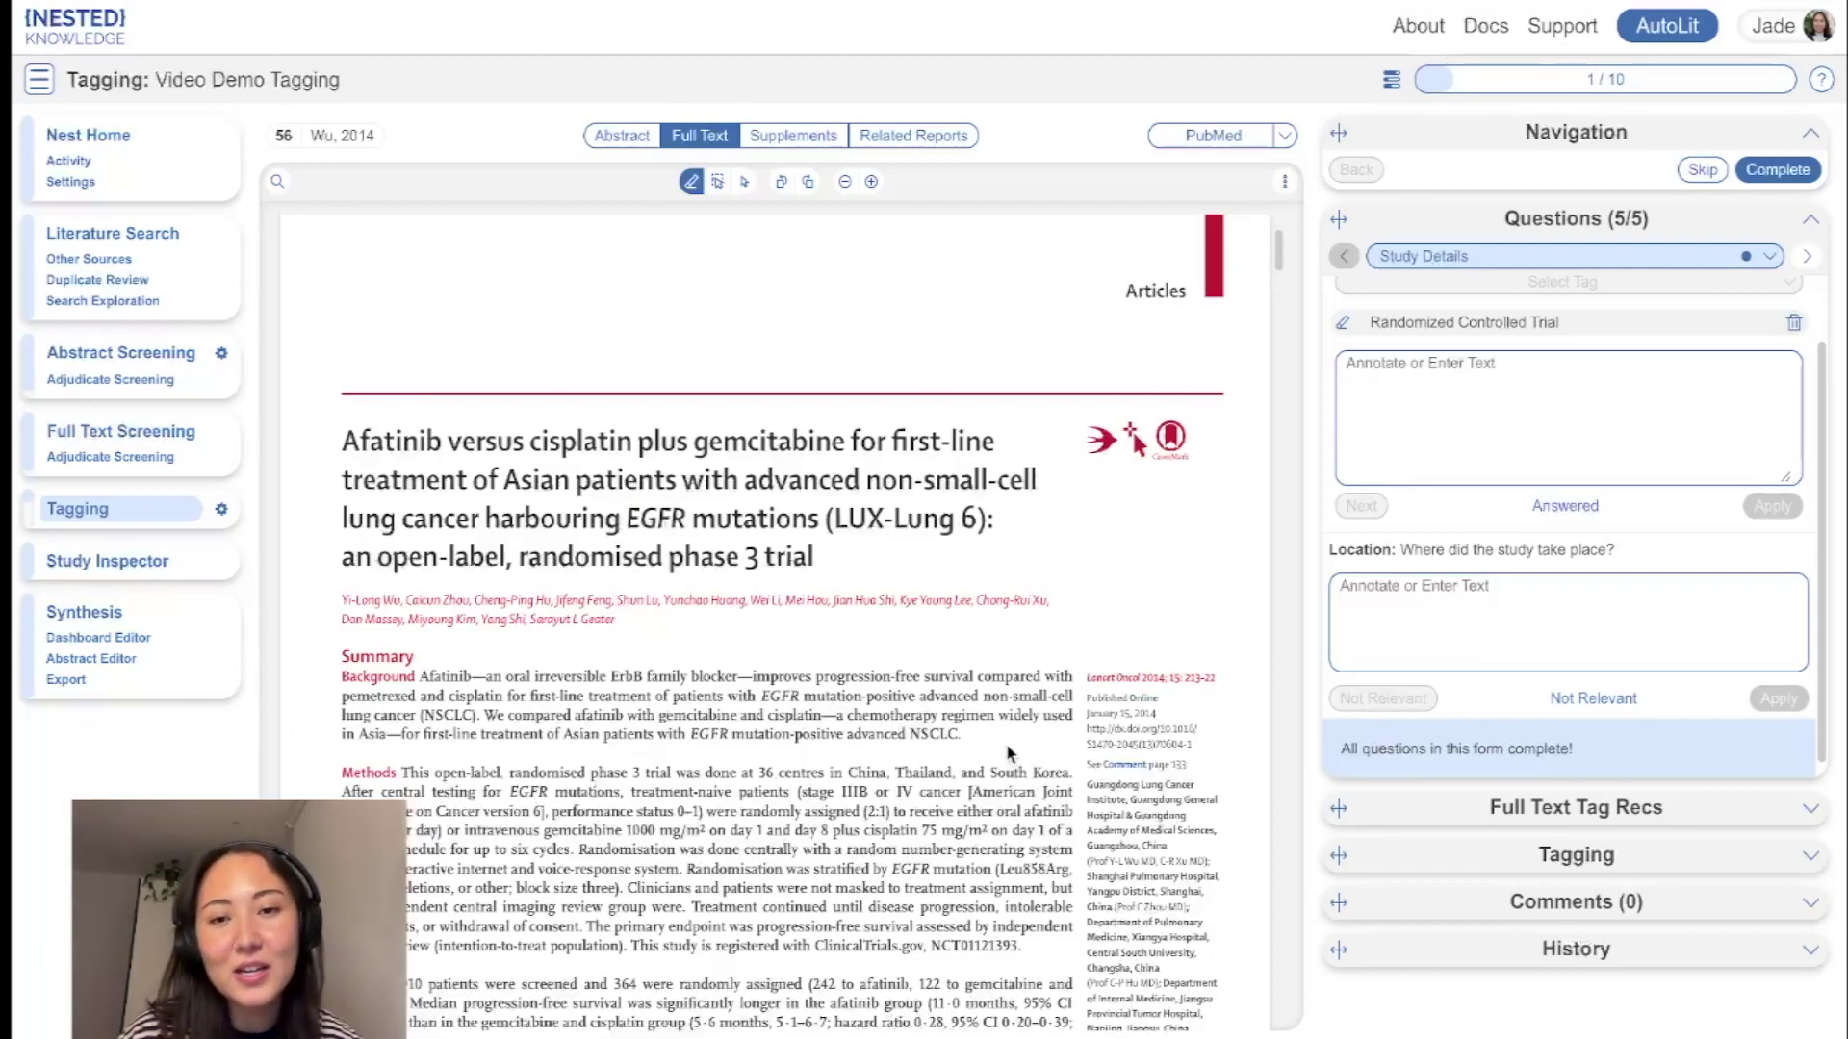
- Mark Wu, 2014 complete, advancing the queue to Watanabe, 2014, study 2 of 10
scroll(1593, 412, up, 1)
scroll(1590, 412, down, 1)
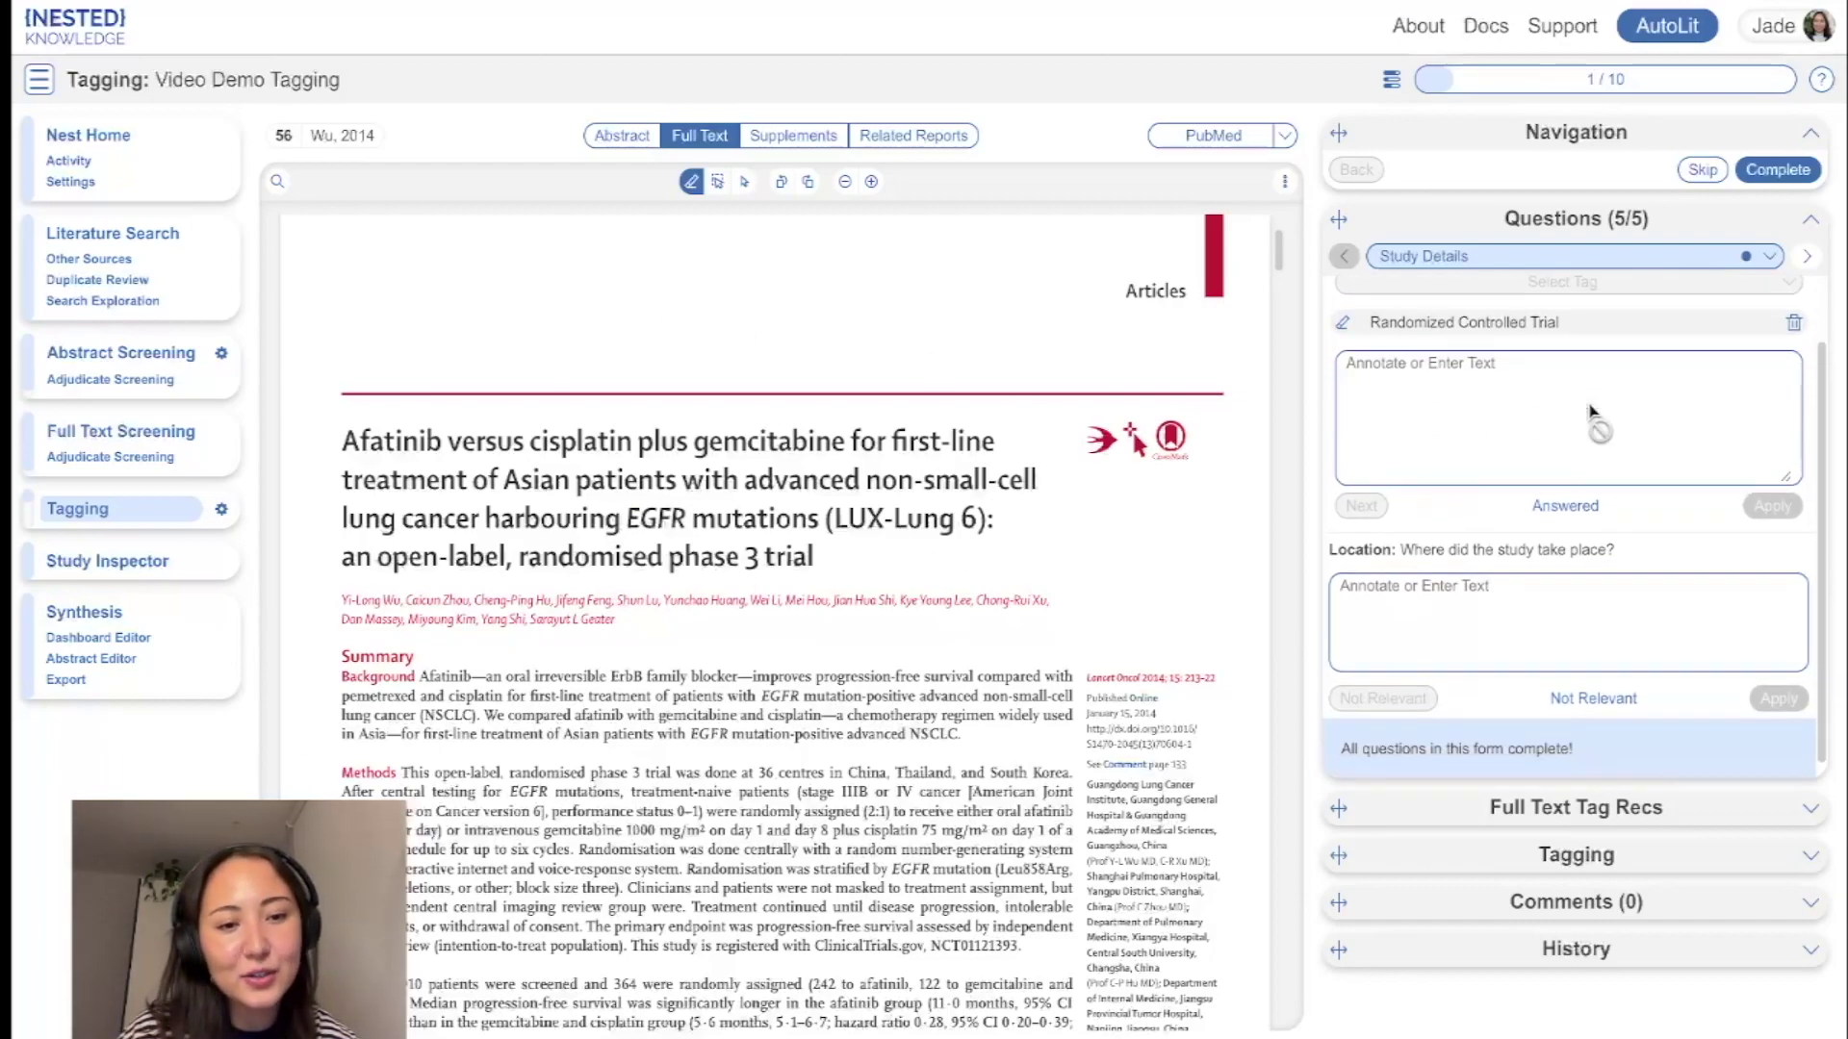
click(1792, 177)
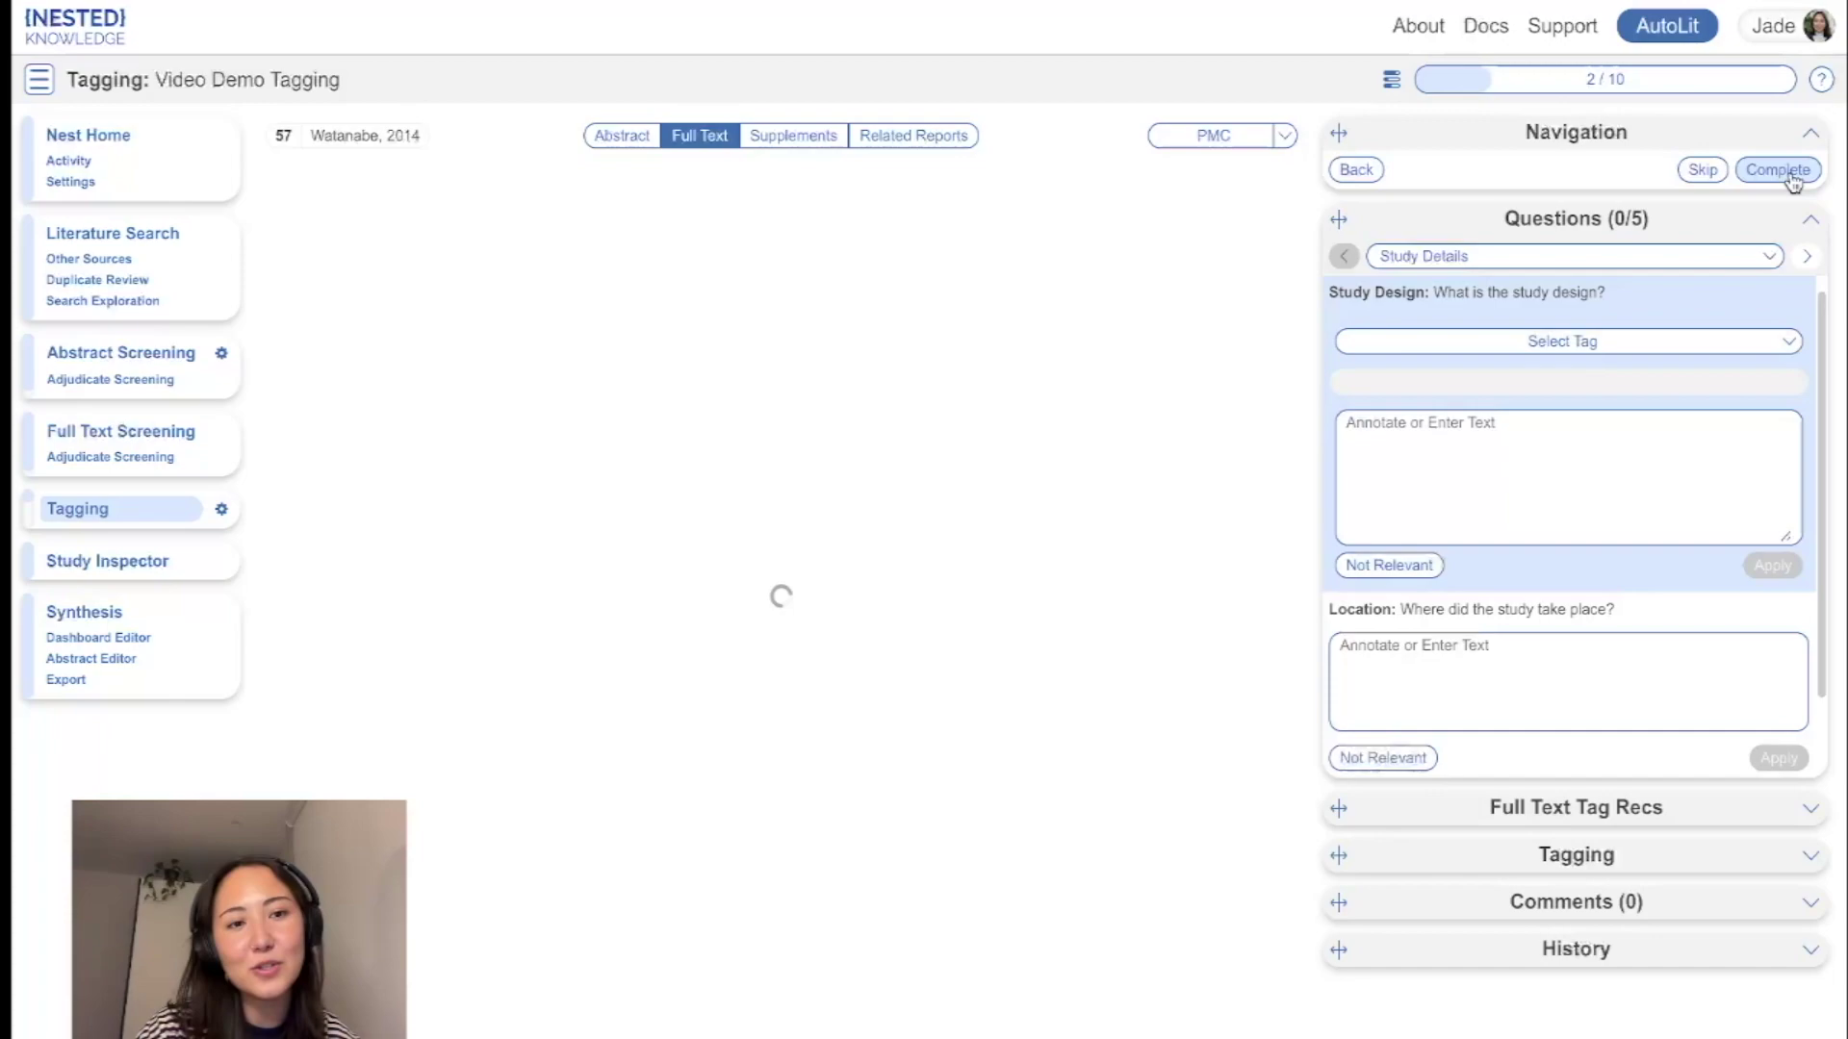